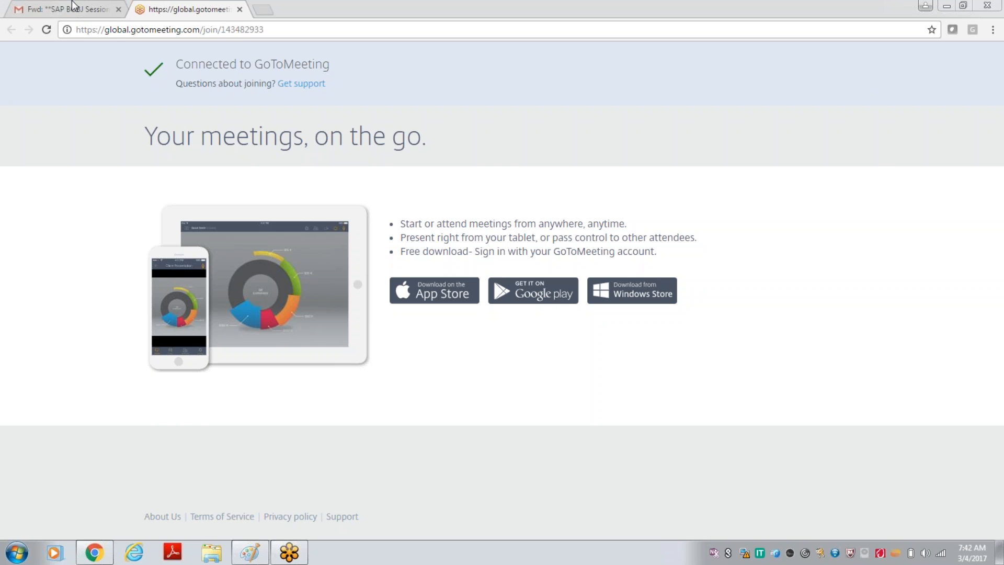
Switch to Gmail, return to the inbox list and open a new browser tab
left_click(73, 7)
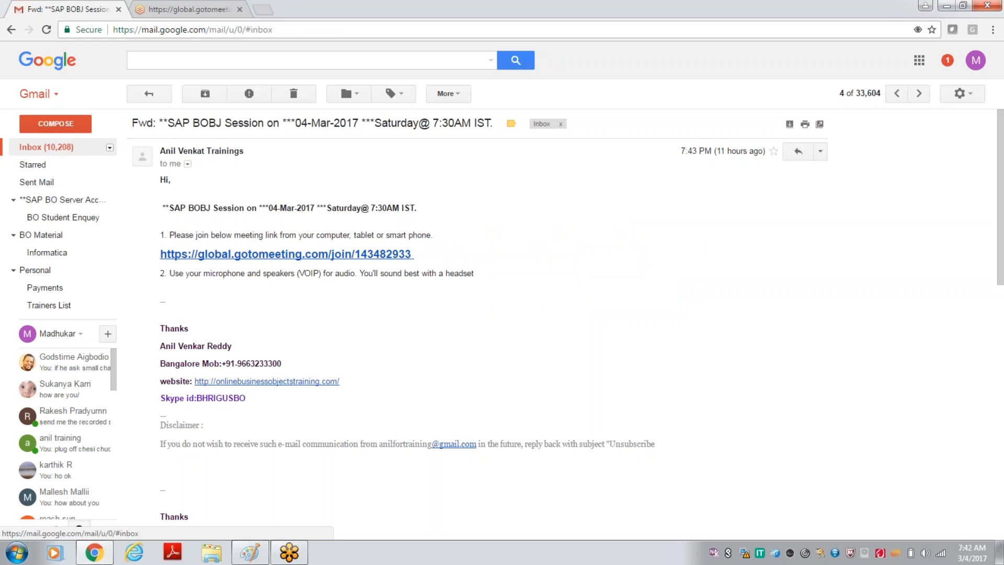
left_click(69, 146)
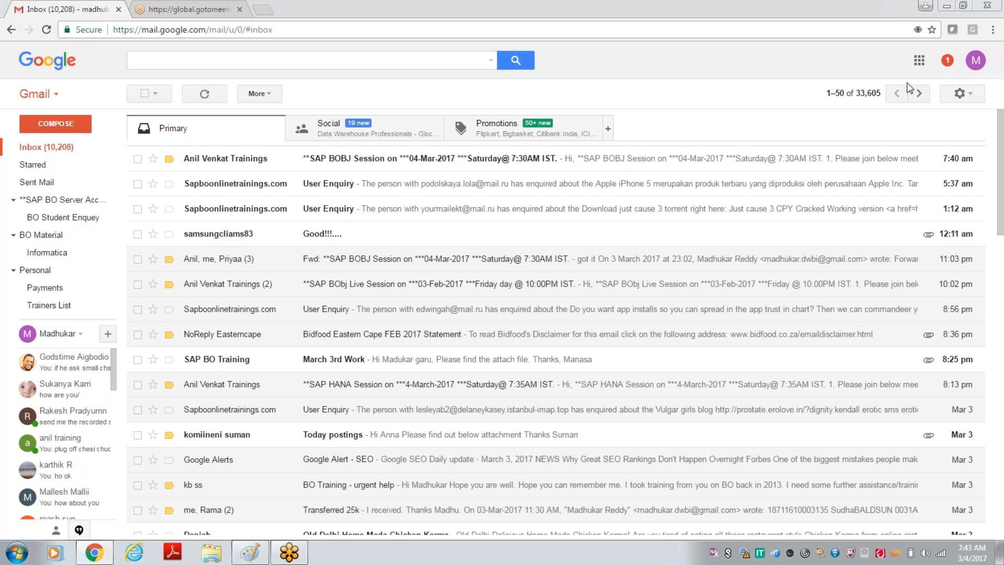
key("ctrl+t")
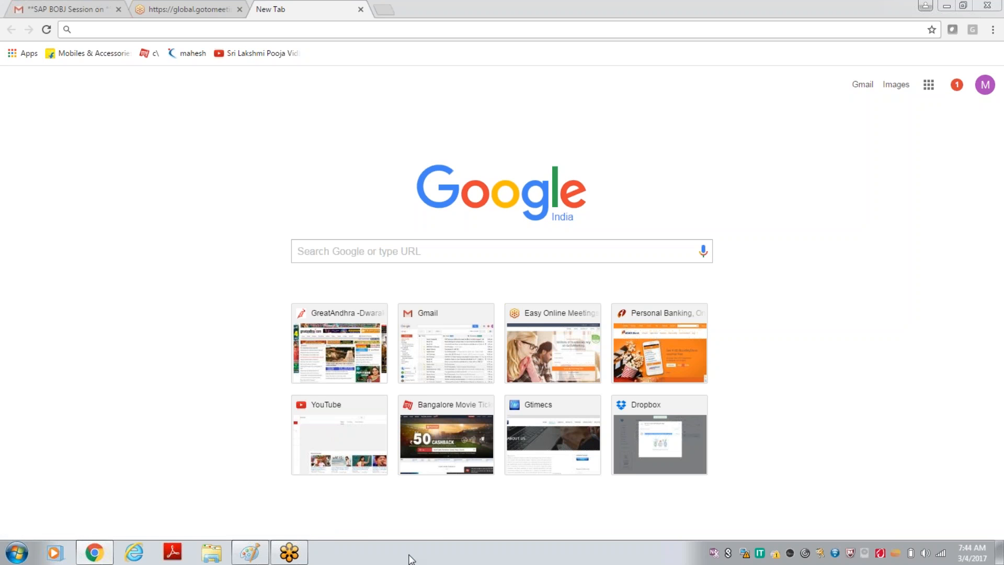
Launch Excel 2013 with a blank workbook and maximize its window
left_click(17, 552)
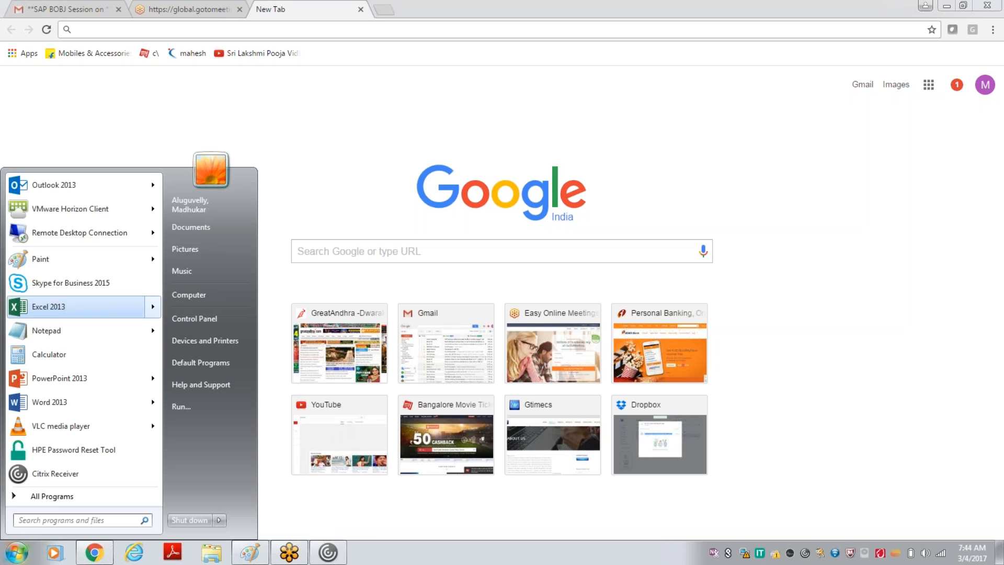
mouse_move(53, 299)
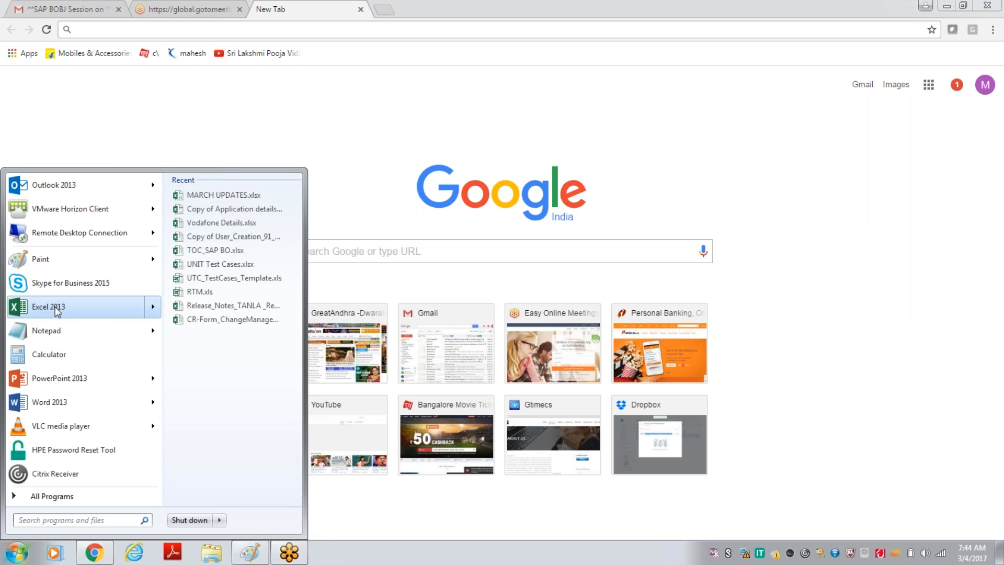
left_click(81, 312)
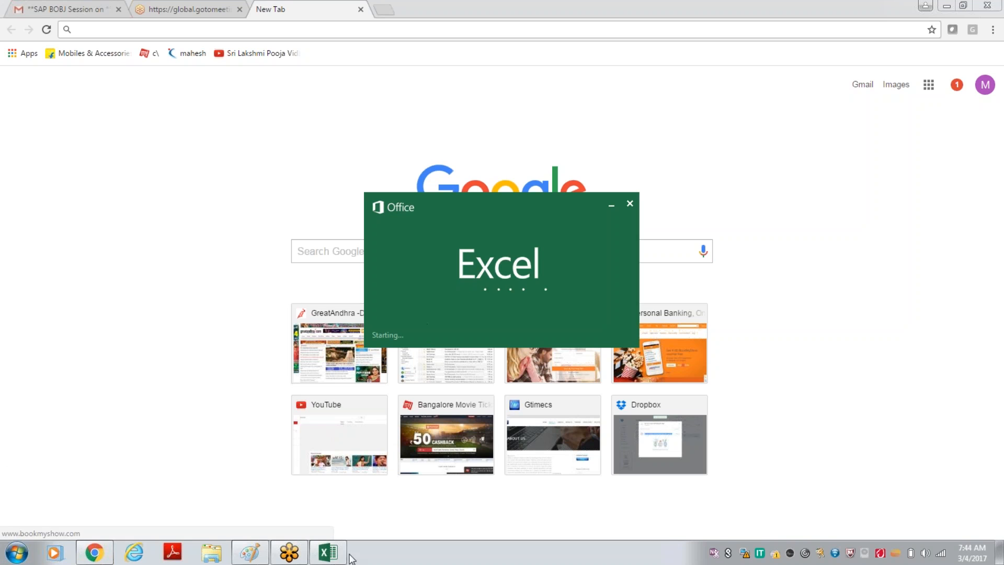
mouse_move(333, 556)
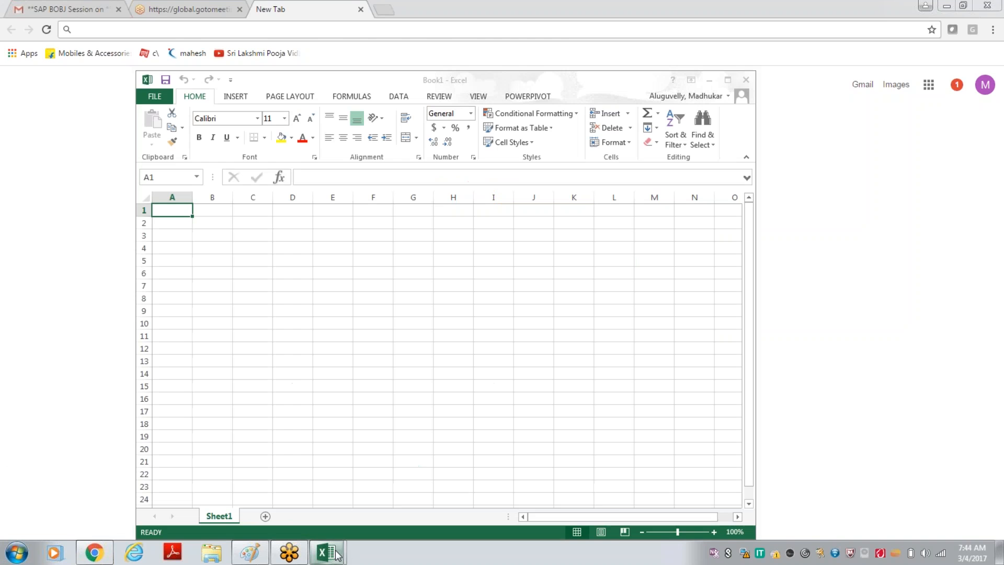
double_click(425, 85)
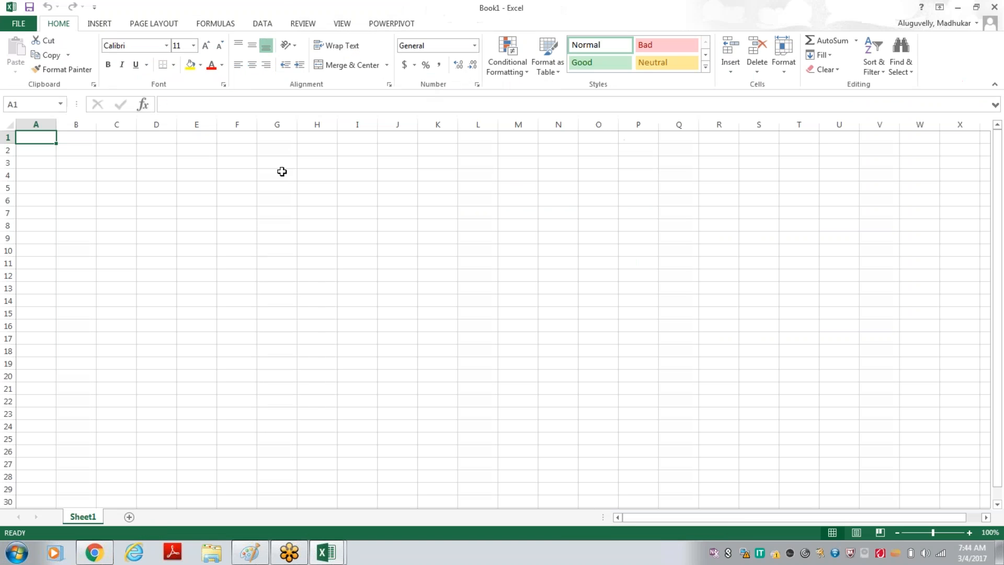
Enter the column headers Year, State, Sales and Qnty in cells G1 to J1
left_click(274, 141)
type("Yea")
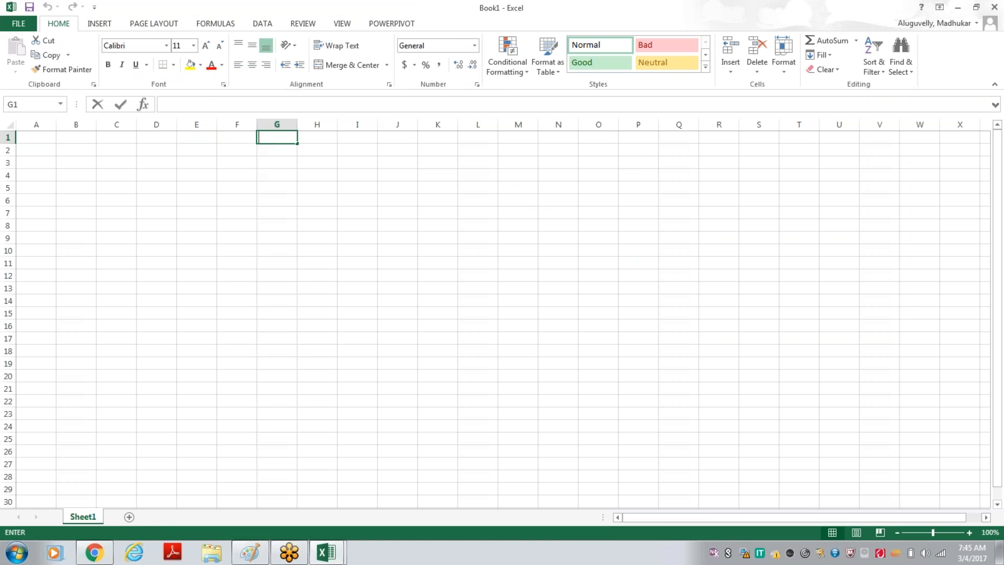
type("r")
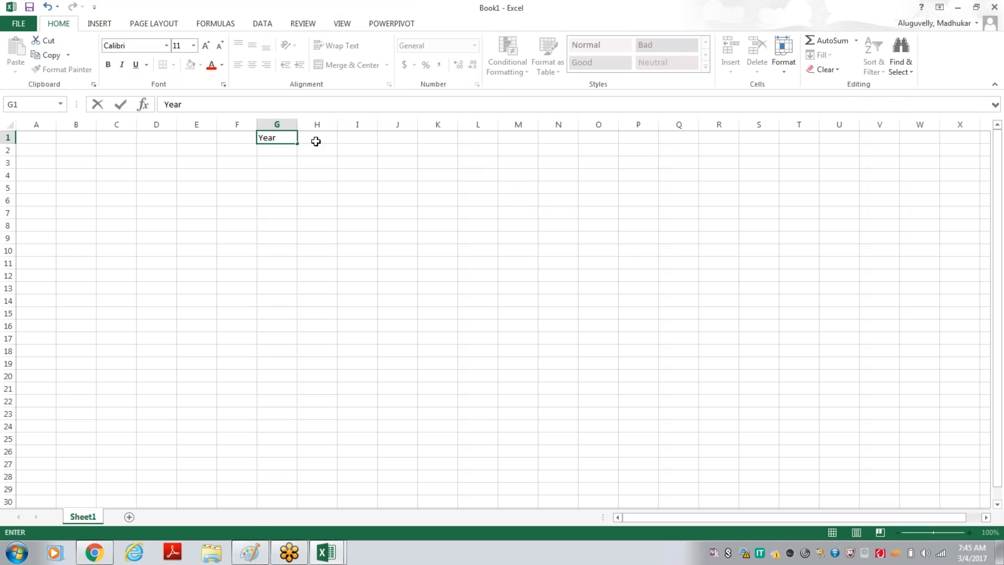
left_click(316, 137)
type("State")
left_click(350, 137)
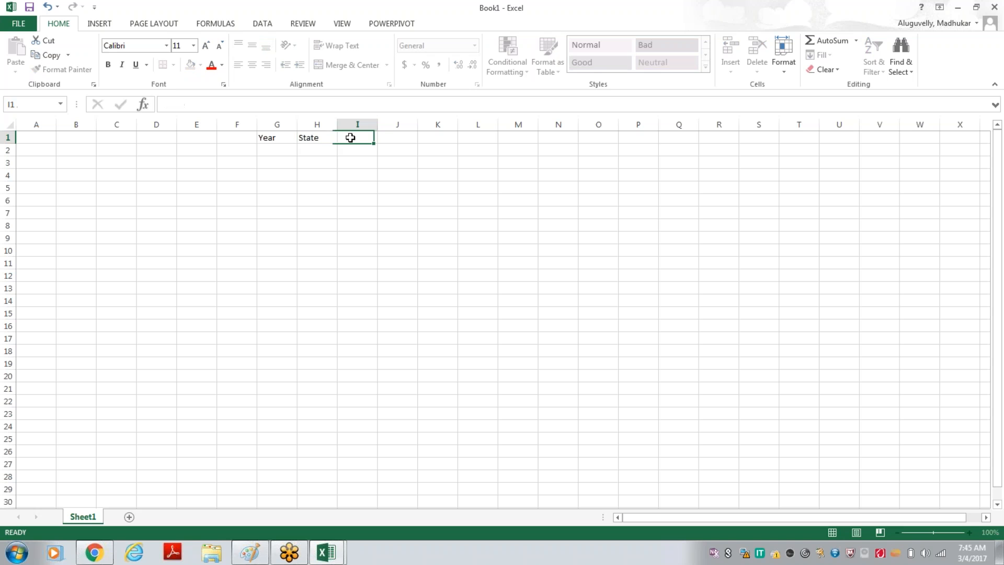
type("Sales")
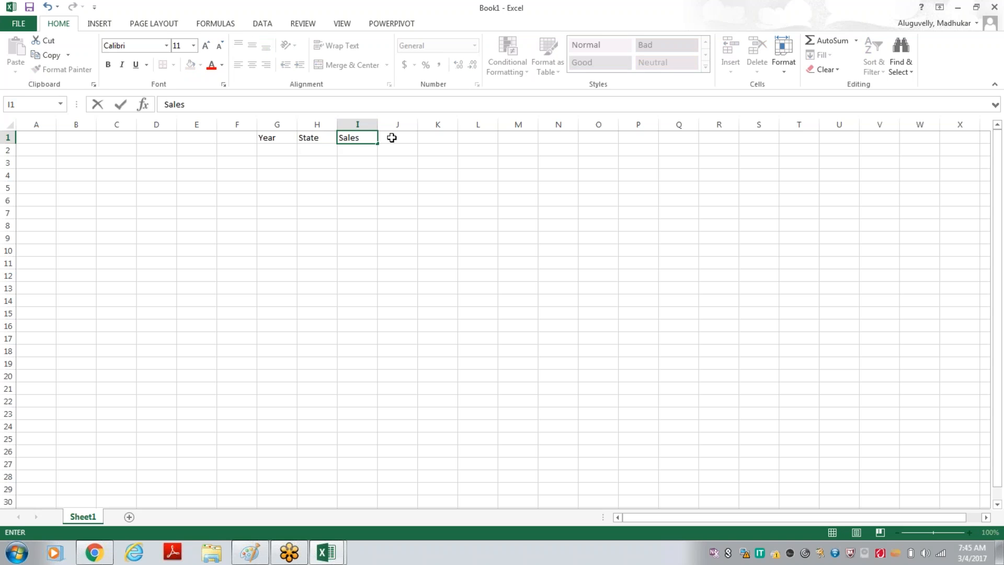
left_click(392, 137)
type("Qnty")
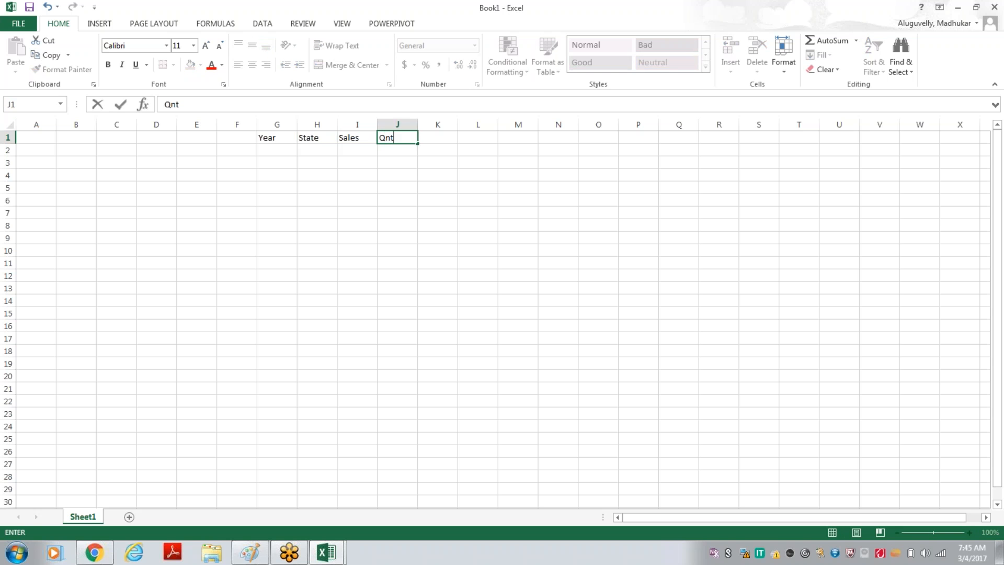
left_click(364, 232)
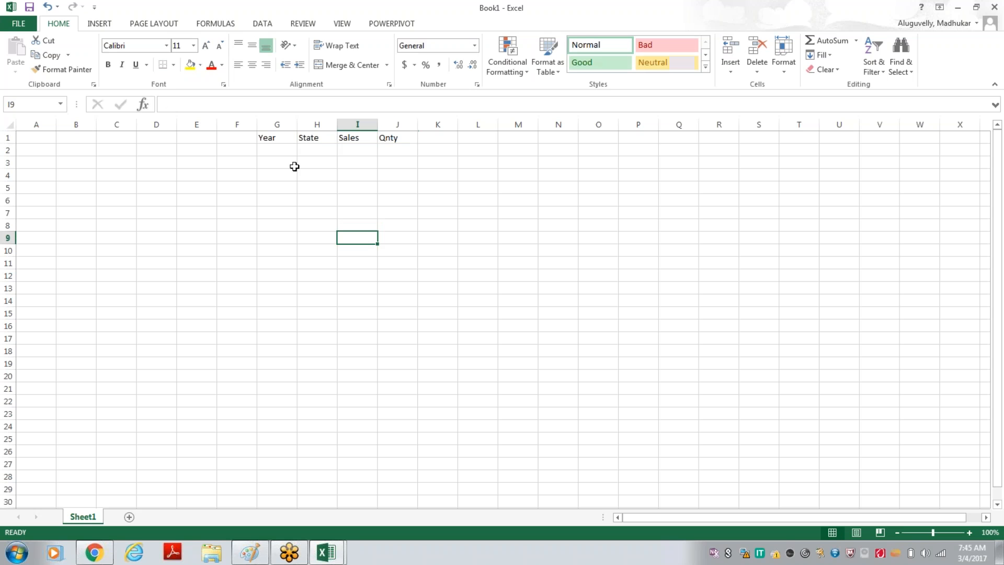
Enter 2004 in G2 and list the states Cali, CO, DC, FL and TX in H2 to H6
left_click(276, 149)
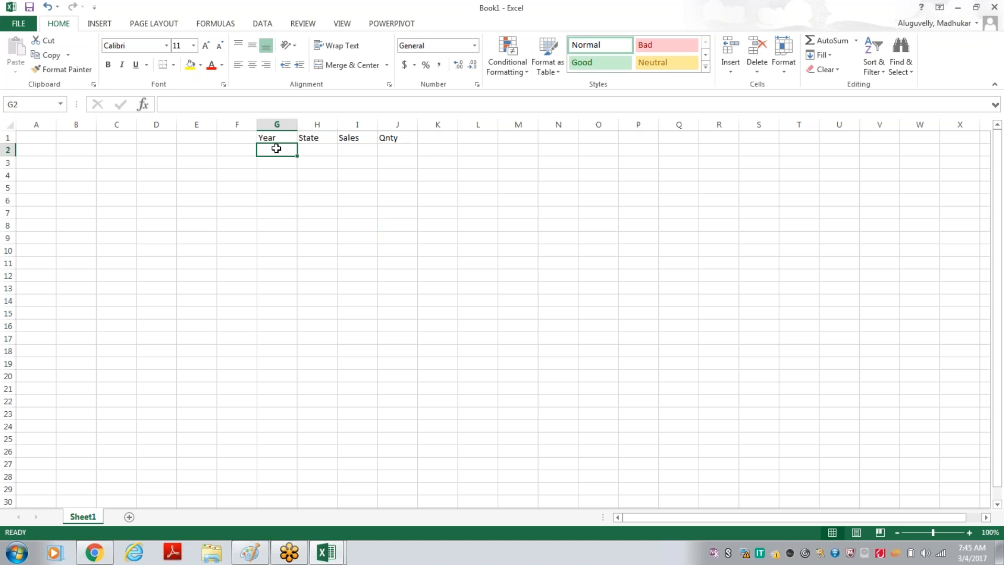
type("2004")
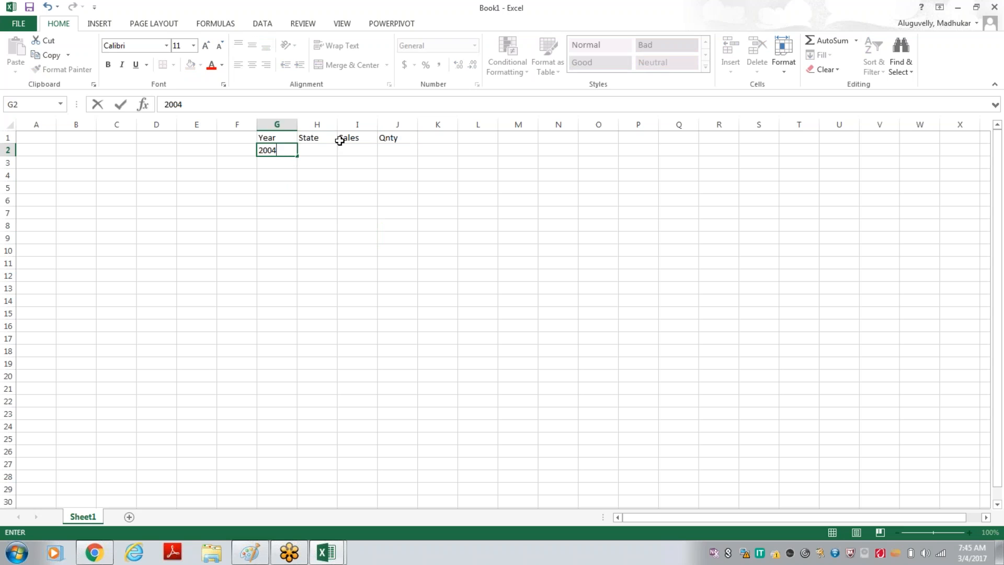
left_click(332, 151)
type("Cali")
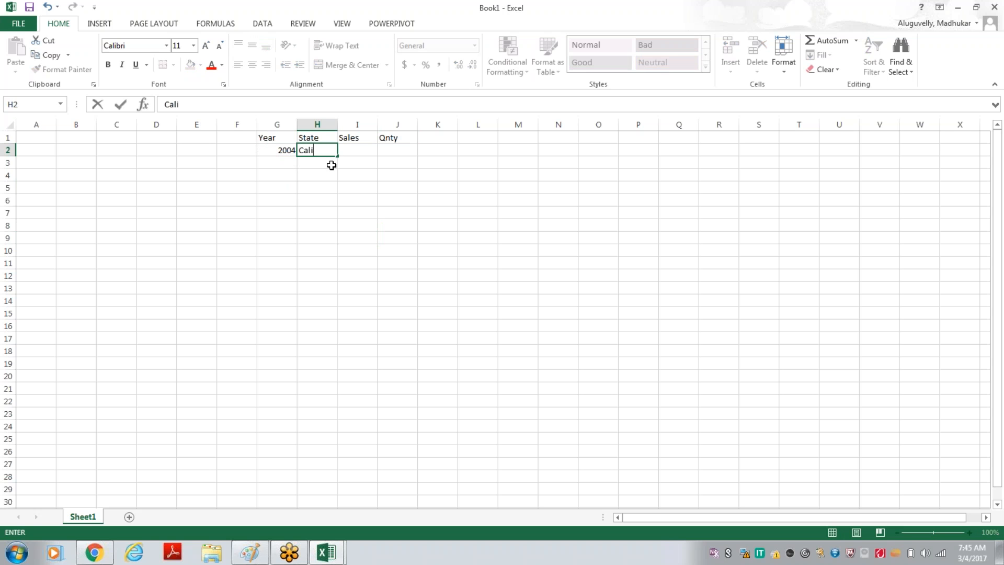
key("Return")
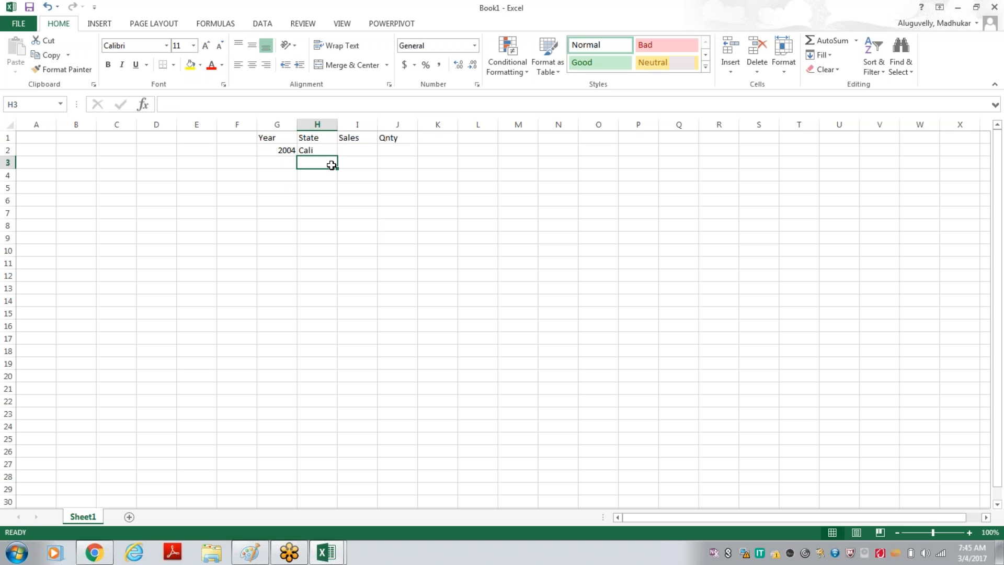
type("CO")
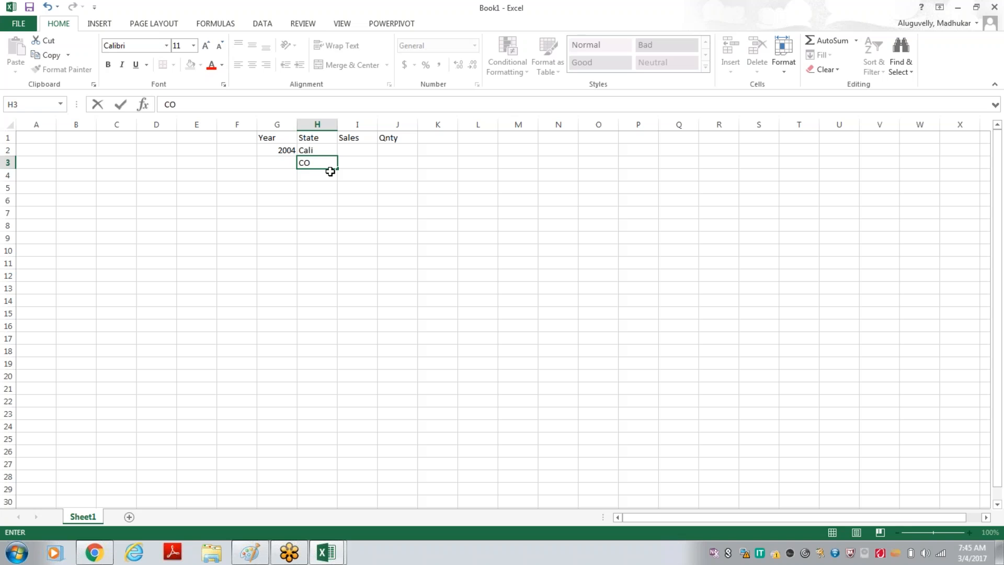
key("Return")
type("DC")
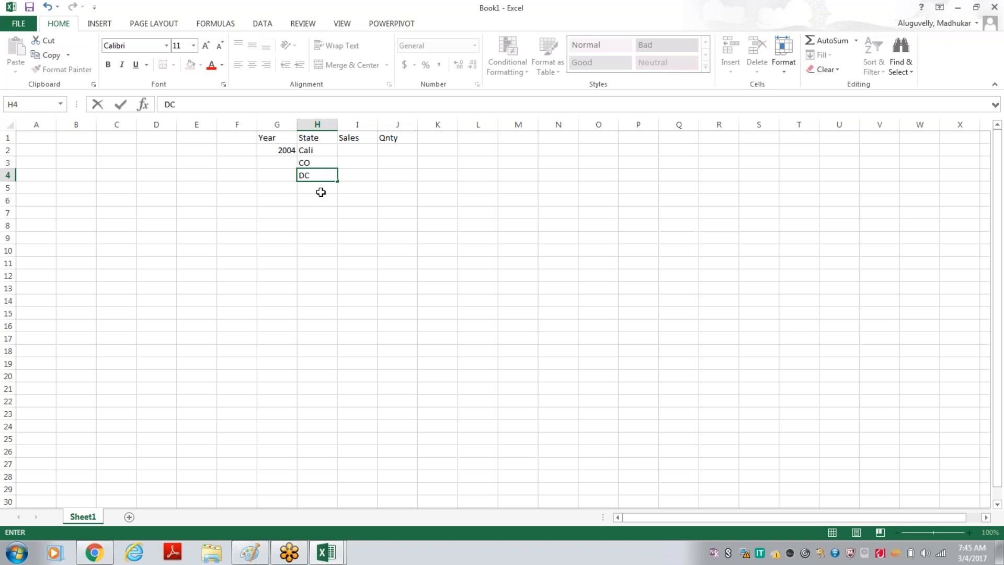
key("Return")
type("FL")
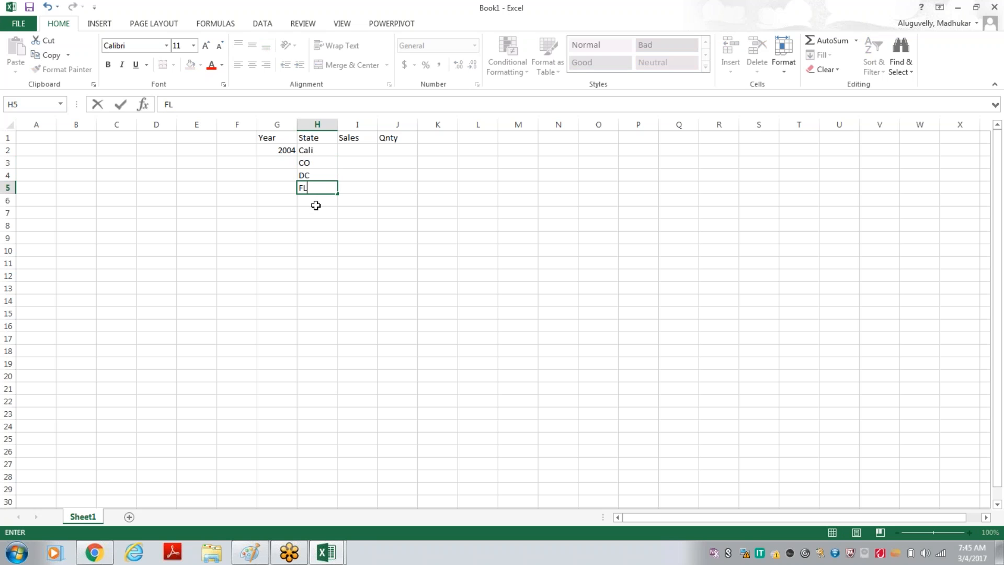
left_click(316, 204)
type("TX")
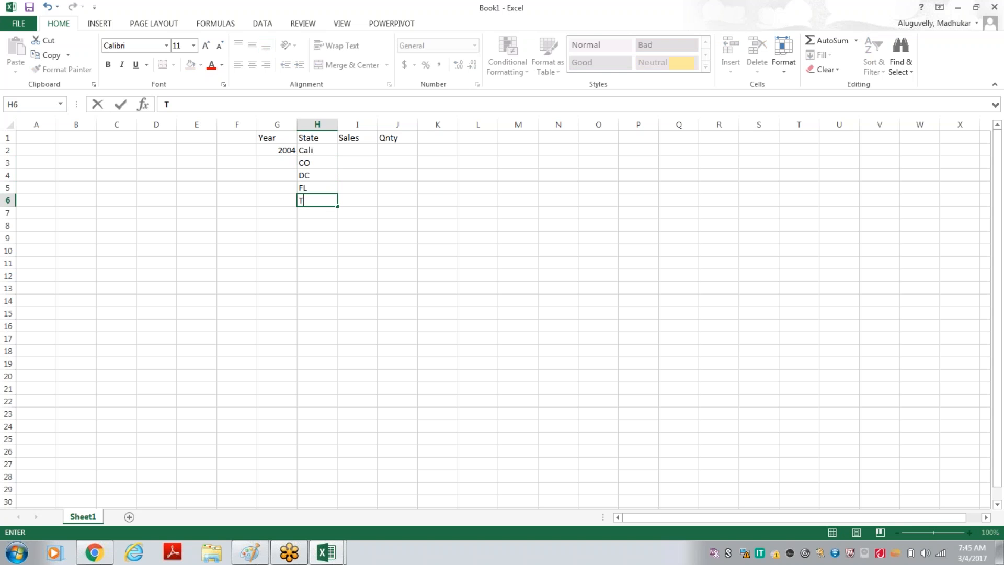
key("Return")
left_click(325, 309)
Widen the Year and State columns, and copy the state list H2:H6 to blocks starting at H8 and H14
left_click_drag(293, 123, 372, 125)
left_click_drag(328, 153, 327, 198)
key("ctrl+c")
left_click(334, 225)
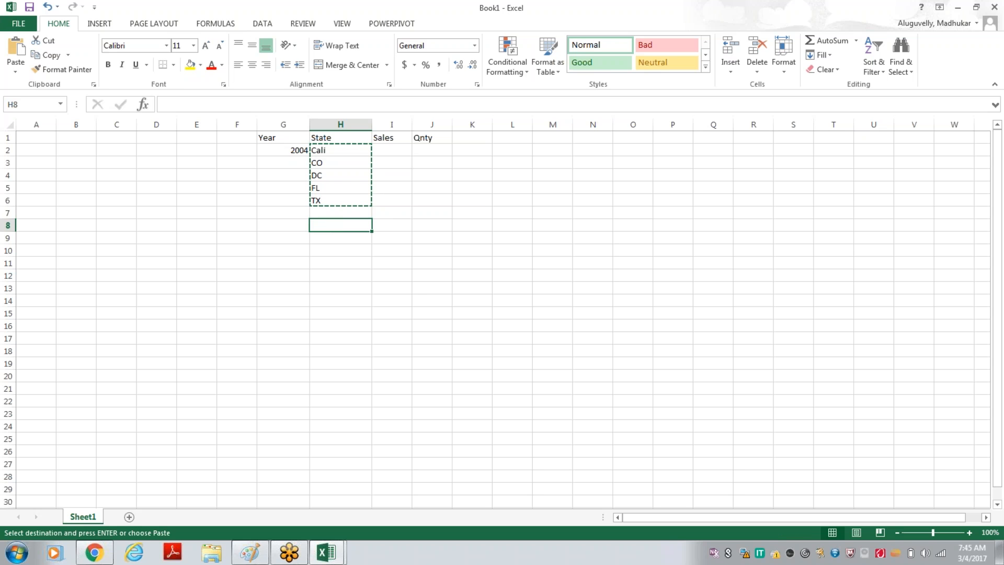
key("ctrl+v")
left_click(338, 299)
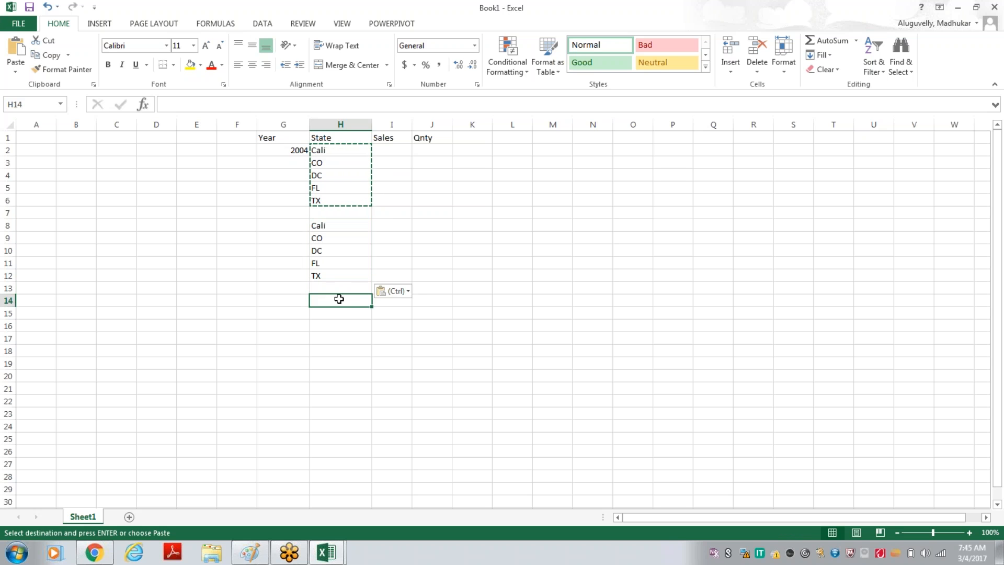
key("ctrl+v")
left_click(348, 387)
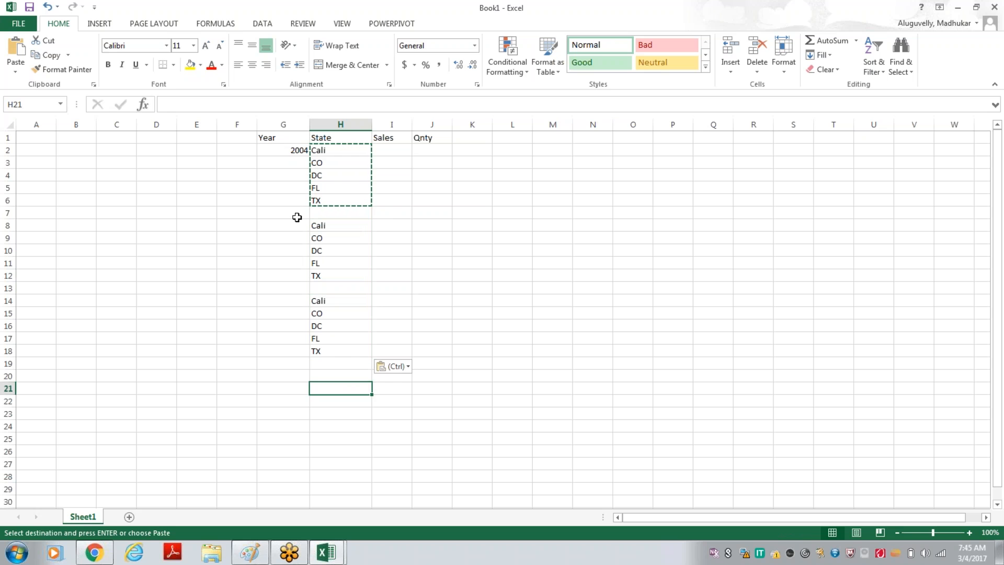
double_click(544, 339)
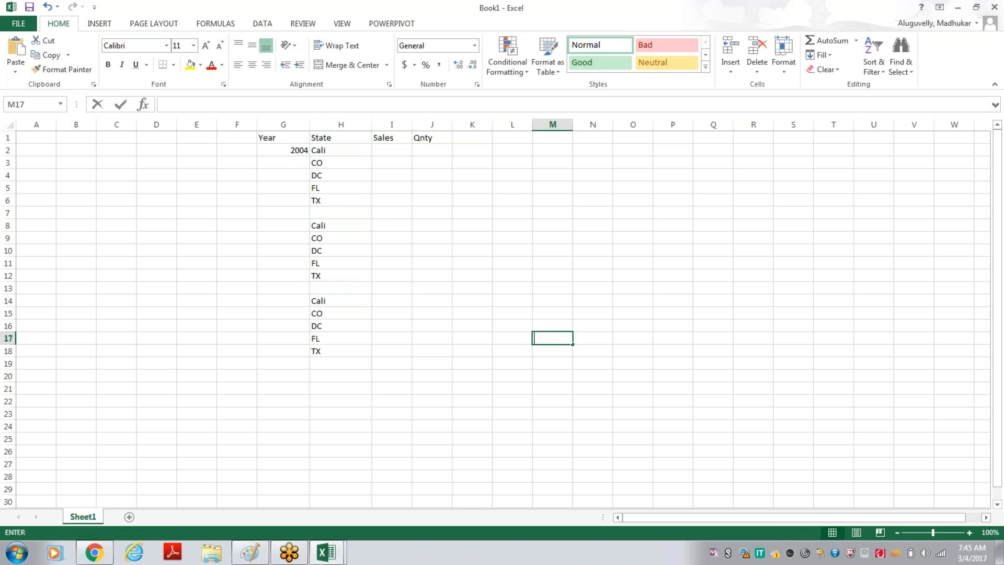
Enter the year 2005 in G8 and 2006 in G14, beside the copied state lists
left_click(294, 226)
type("2005")
left_click(278, 300)
type("2006")
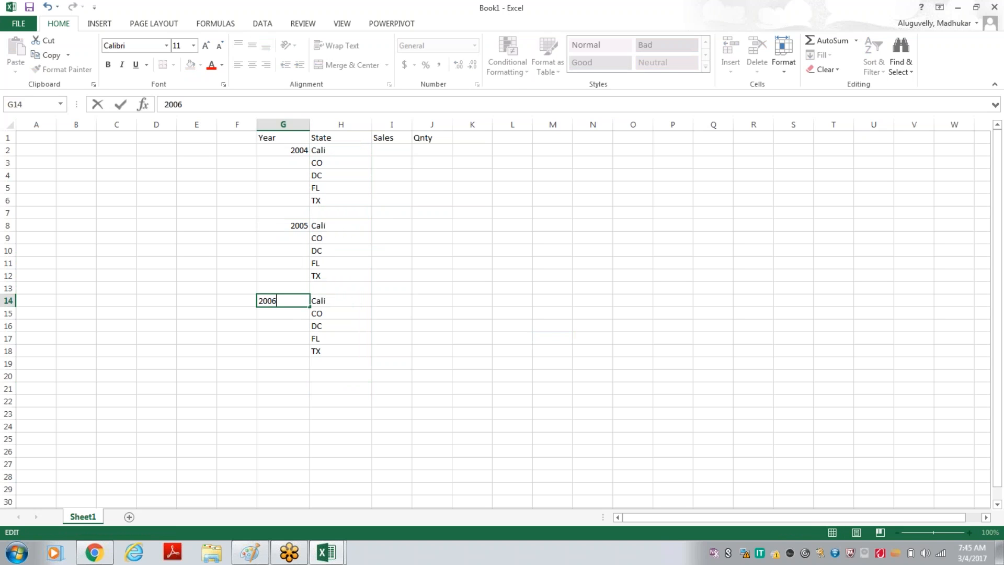
left_click(432, 416)
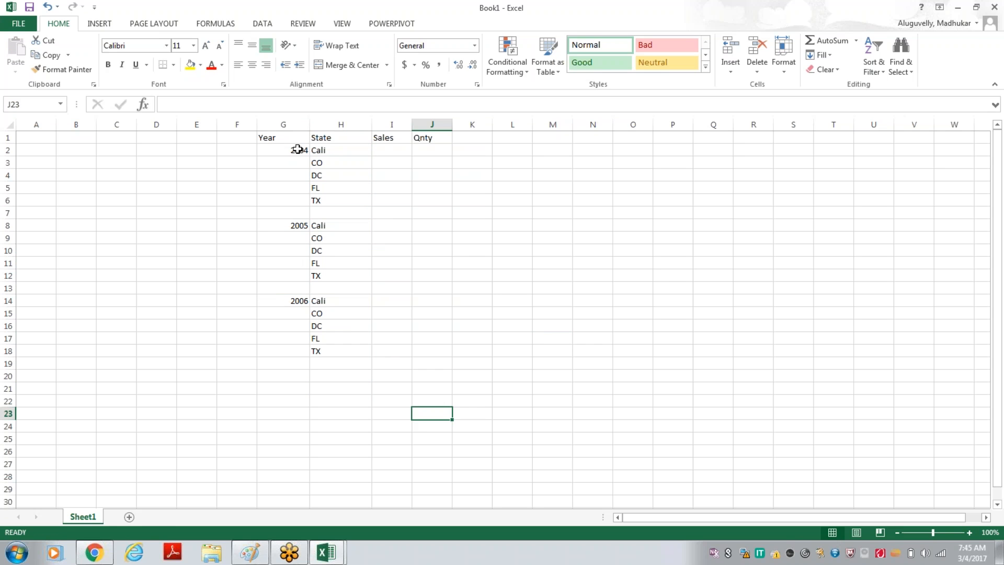
Apply All Borders to the whole table range G1:J18
left_click_drag(284, 137, 429, 350)
left_click(174, 68)
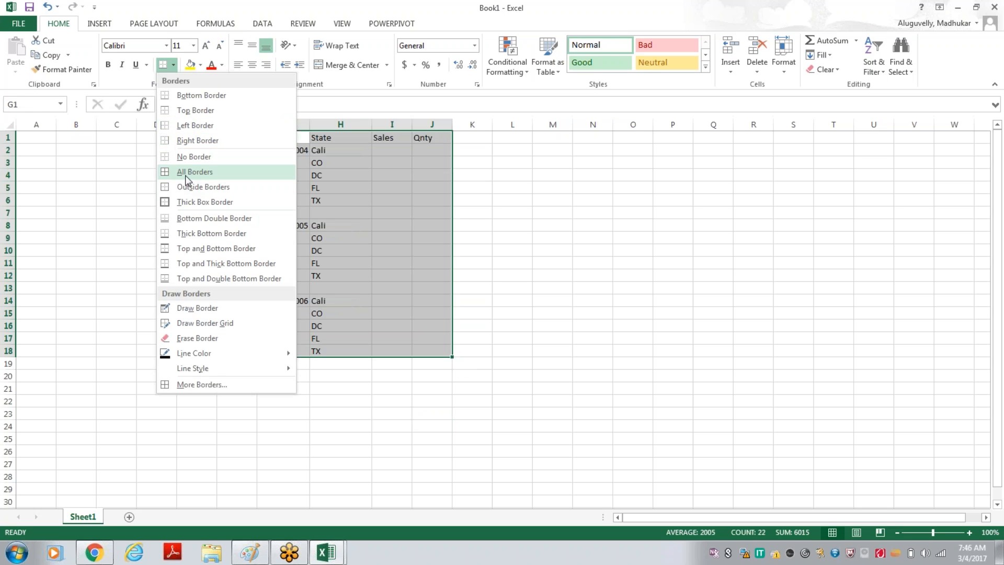
left_click(185, 177)
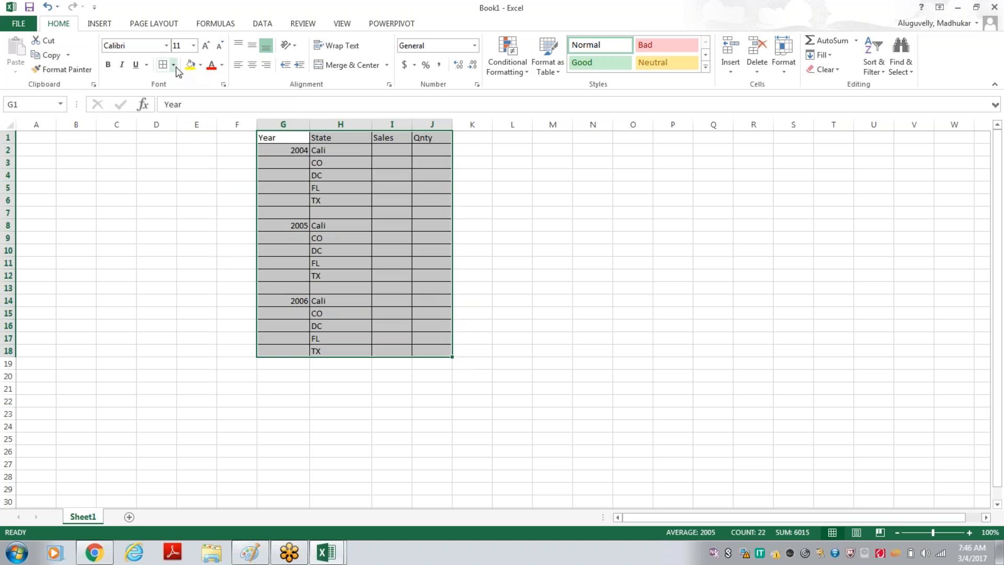
left_click(550, 362)
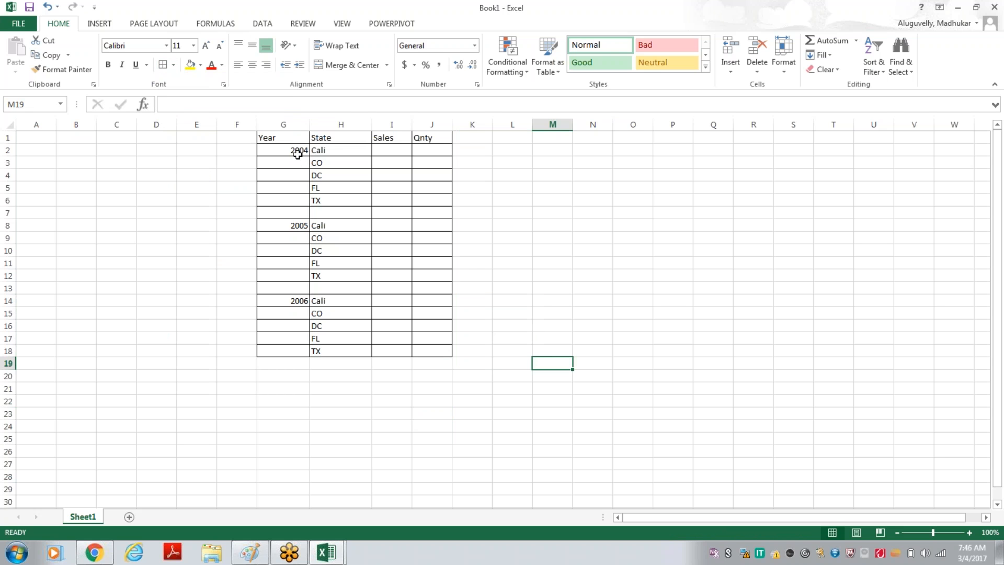
Merge and center the 2004 cells G2:G6 and align the year vertically in the middle
left_click_drag(298, 150, 295, 195)
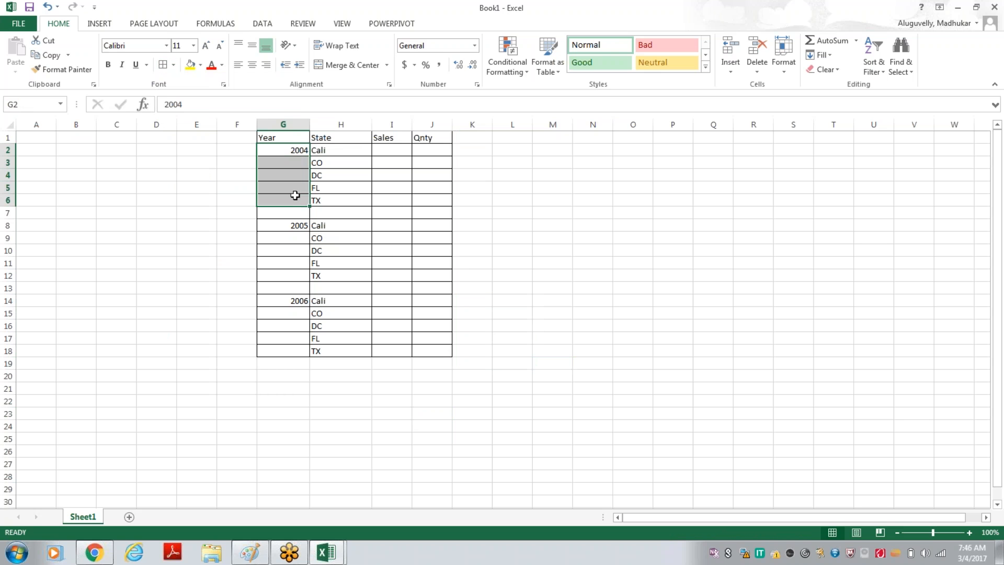
left_click(350, 65)
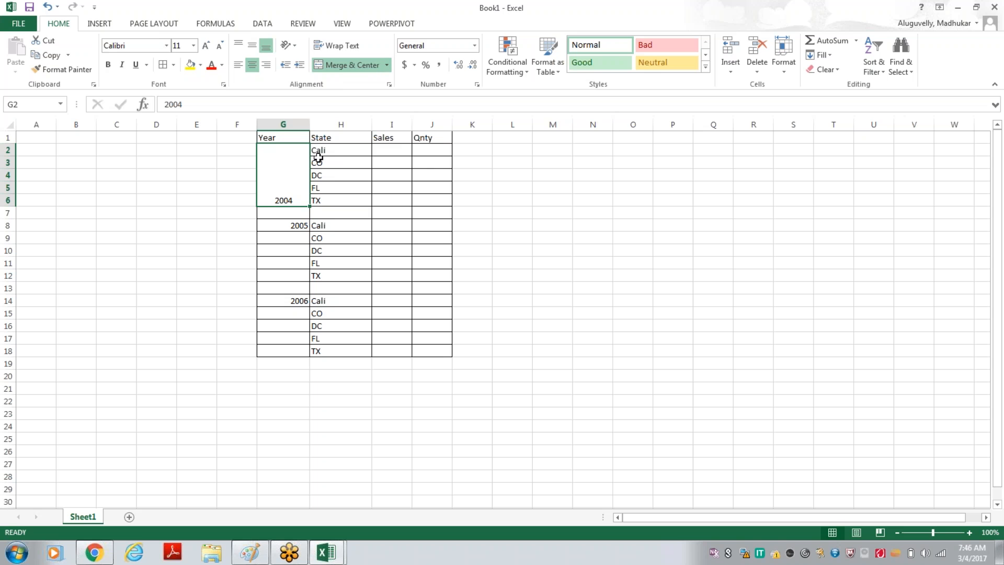
left_click(252, 46)
Merge and center the 2005 cells G8:G12 and align the year vertically in the middle
left_click(293, 226)
left_click_drag(293, 227, 292, 275)
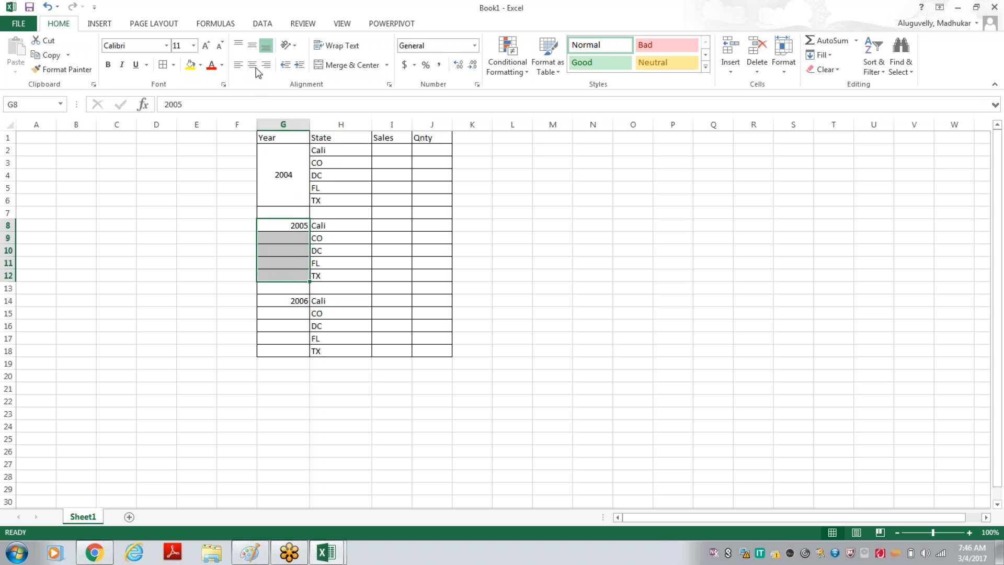
left_click(351, 66)
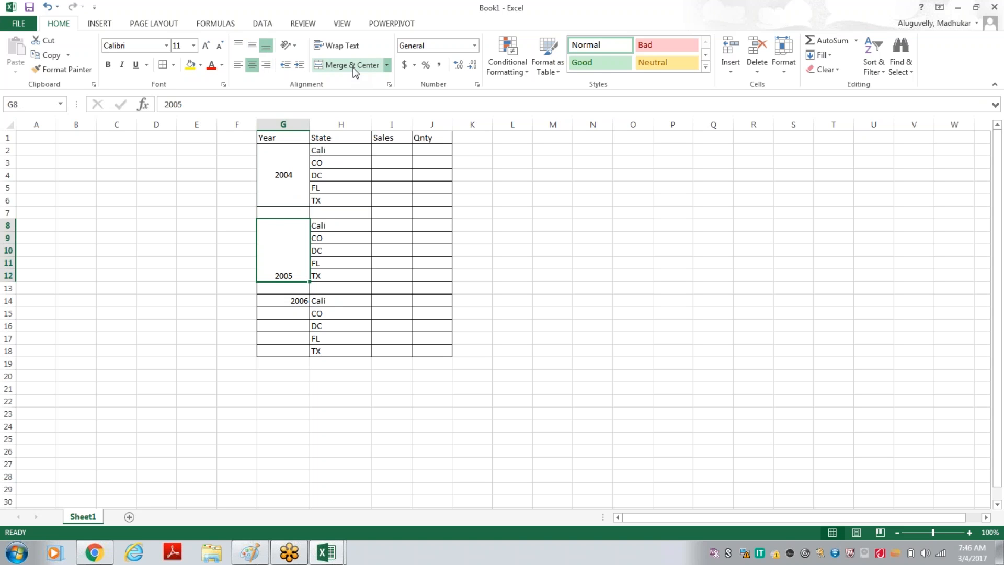
left_click(256, 65)
left_click(252, 46)
left_click(252, 65)
Merge the 2006 cells G14:G18 and center the year horizontally and vertically
left_click_drag(296, 300, 296, 351)
left_click(252, 64)
left_click(252, 45)
left_click(344, 66)
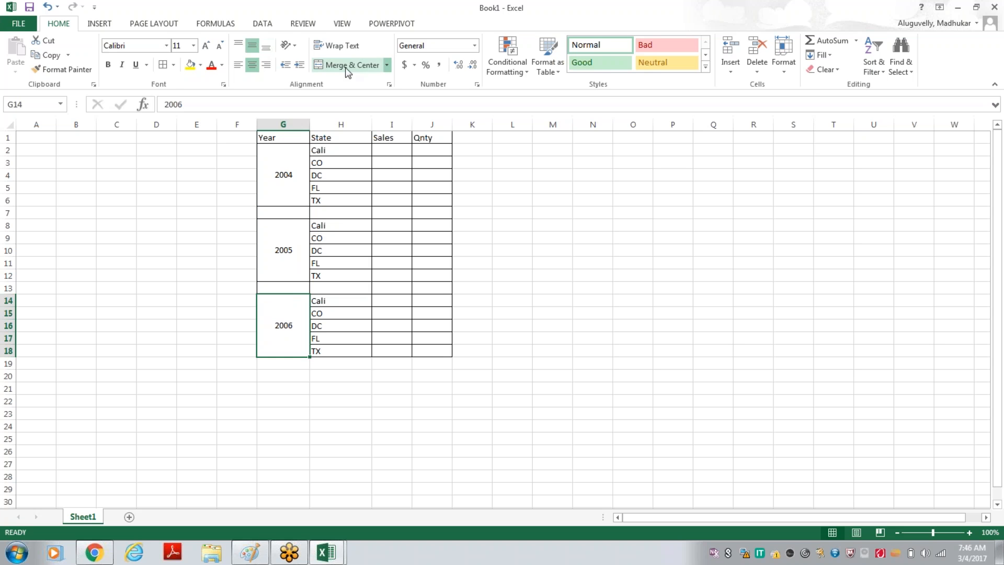
left_click(496, 338)
Merge and center G7:H7 below the 2004 block and label it Total
left_click_drag(293, 214, 327, 212)
left_click(366, 63)
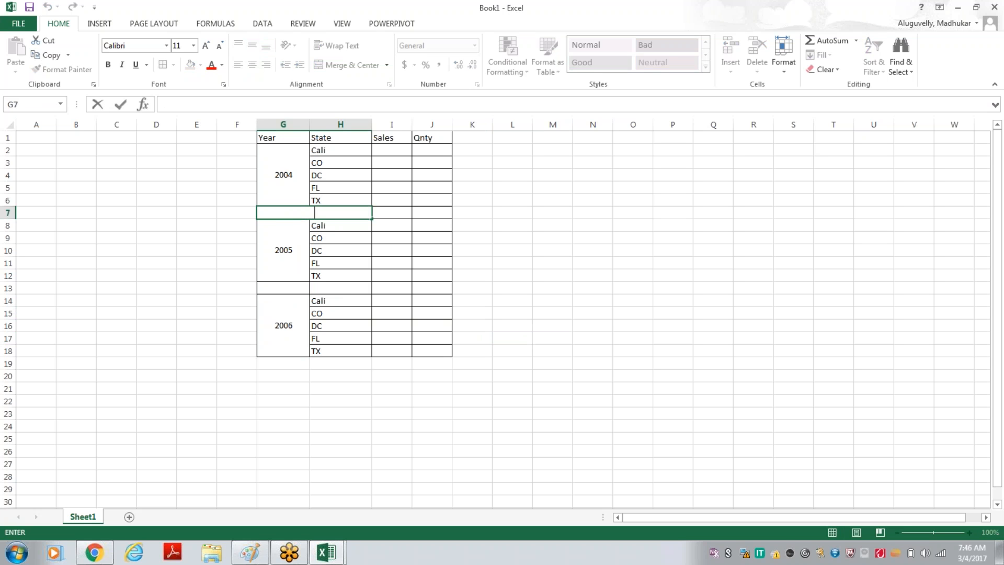
type("ta")
key("BackSpace")
key("BackSpace")
key("BackSpace")
type("Total")
Merge and center G13:H13 below the 2005 block and enter Total in it
left_click_drag(324, 287, 301, 287)
left_click(349, 65)
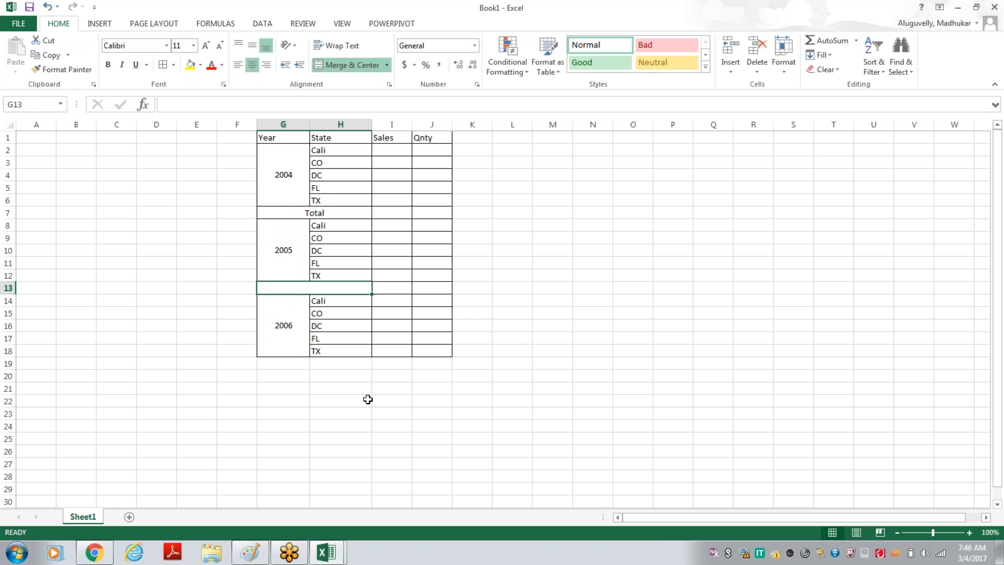
type("Total")
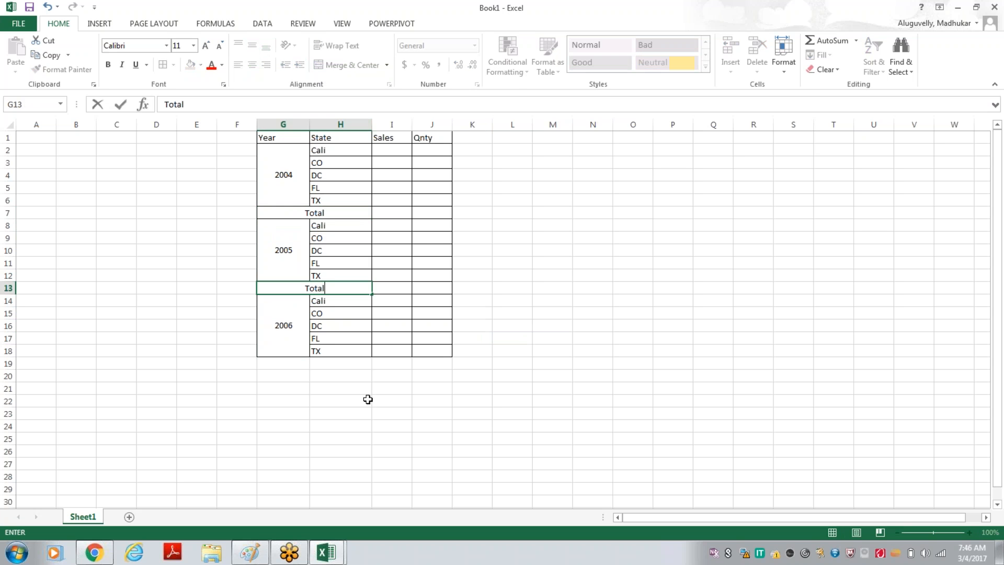
left_click(392, 403)
left_click_drag(397, 213, 433, 212)
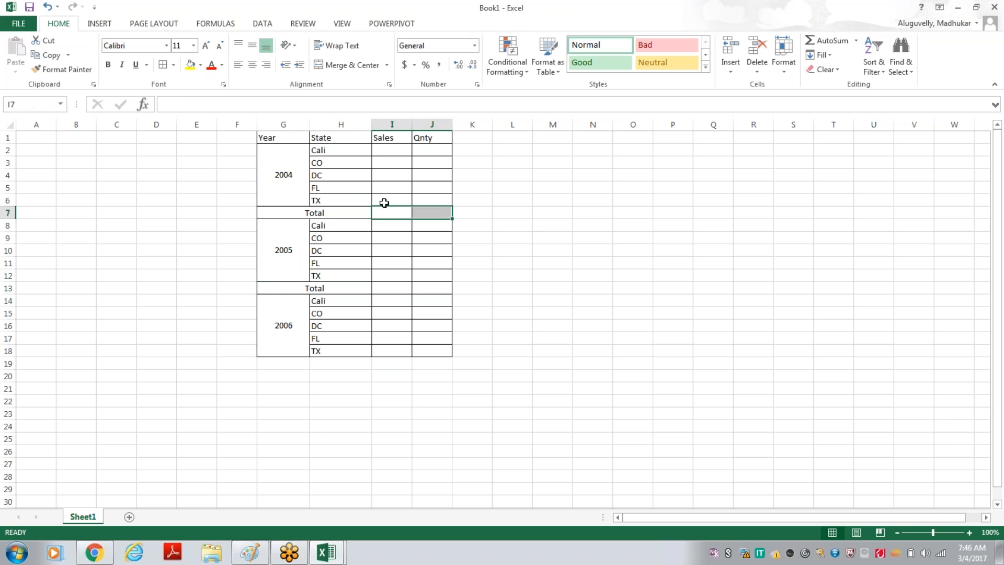
left_click_drag(397, 288, 423, 289)
left_click(410, 390)
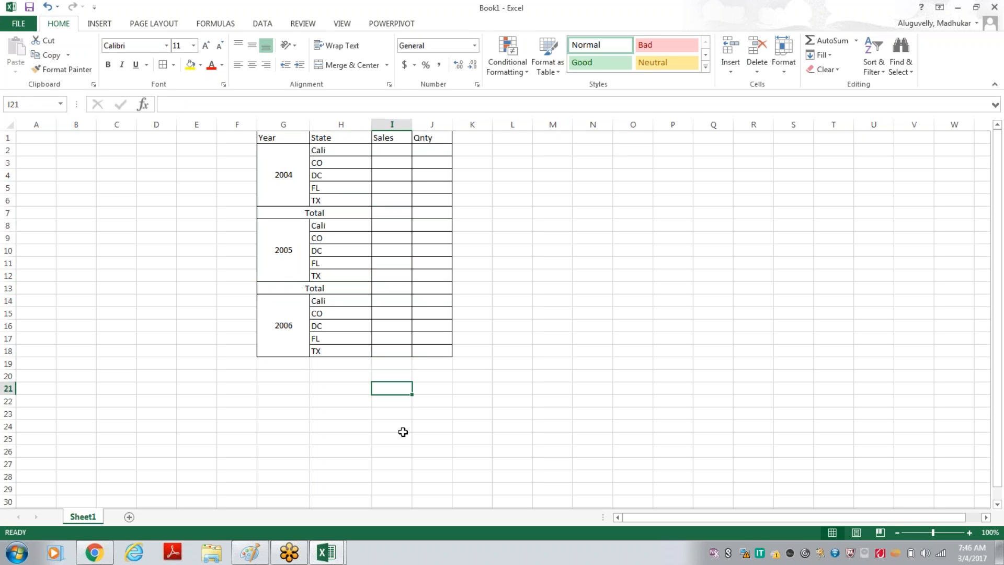
left_click(578, 385)
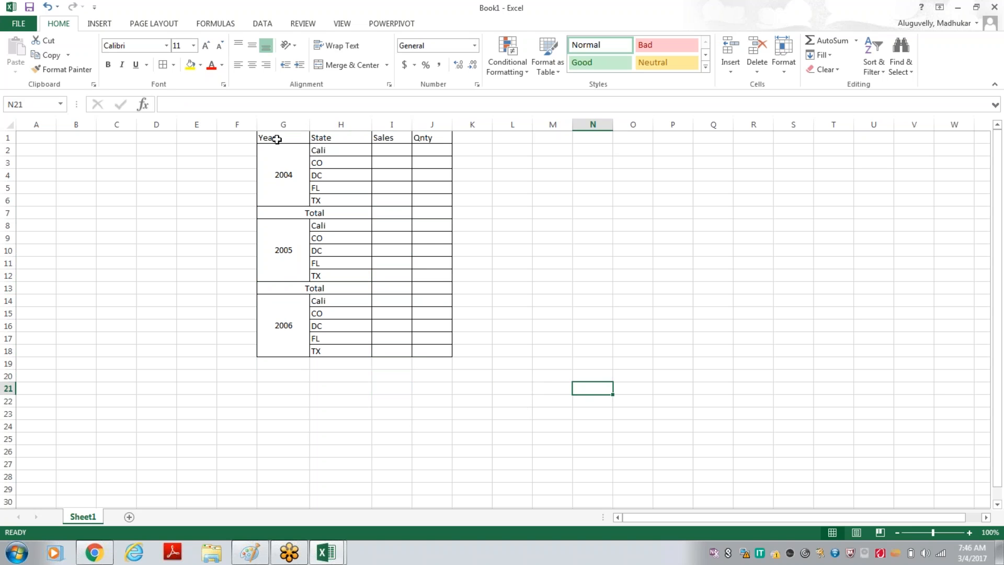
Format the header row G1:J1 with a dark red fill and bold white text
left_click_drag(282, 137, 429, 138)
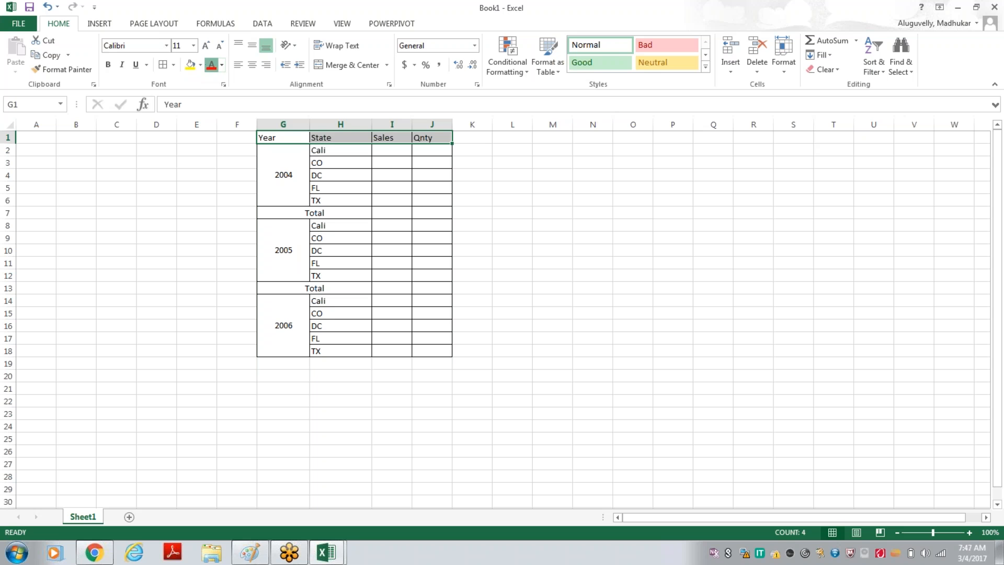
left_click(211, 64)
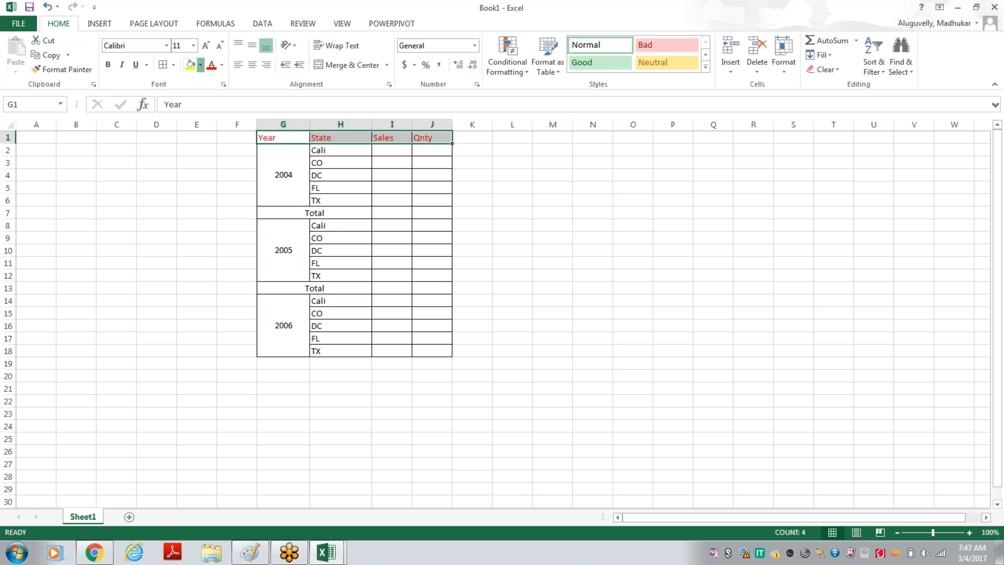
left_click(200, 65)
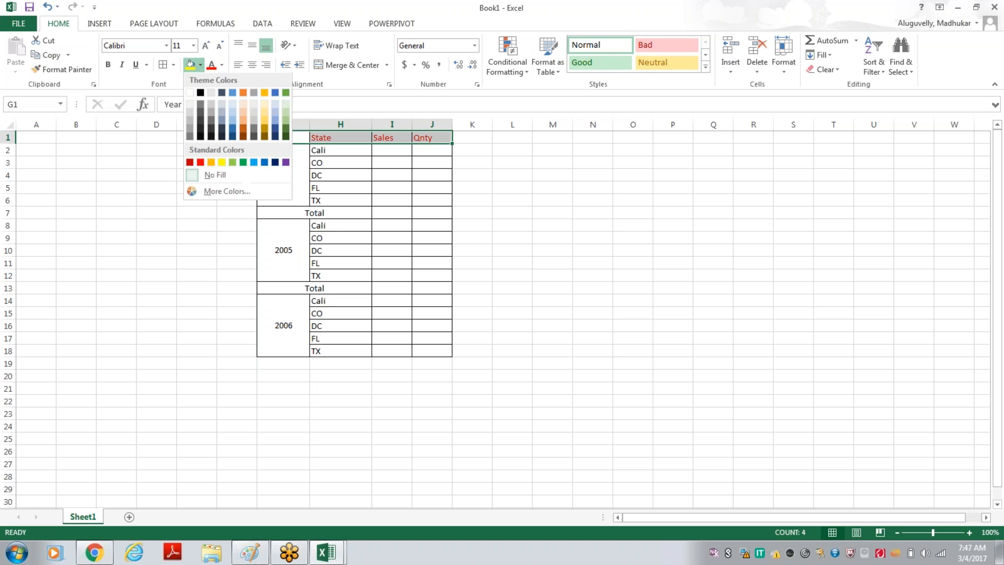
left_click(190, 163)
left_click(222, 64)
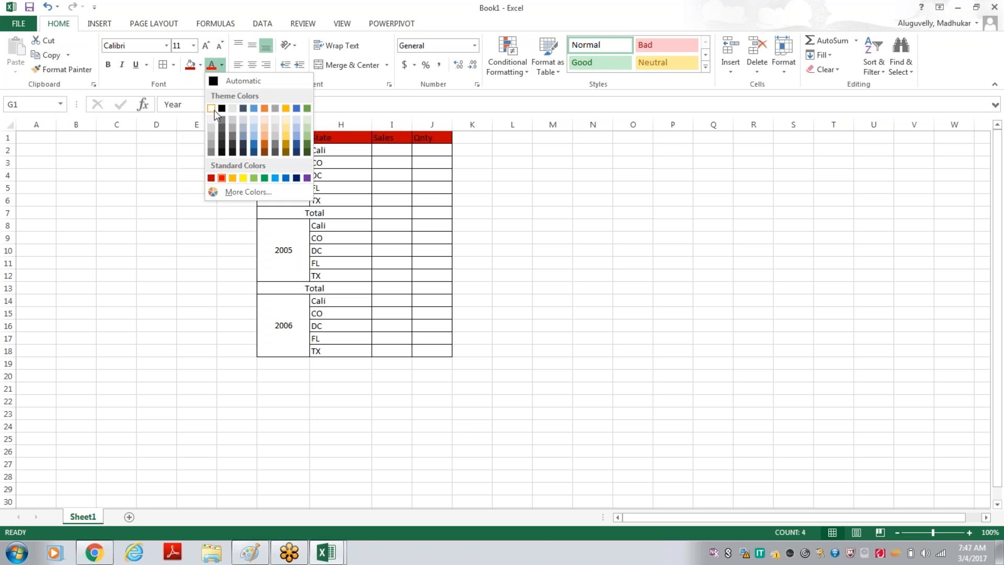
left_click(211, 108)
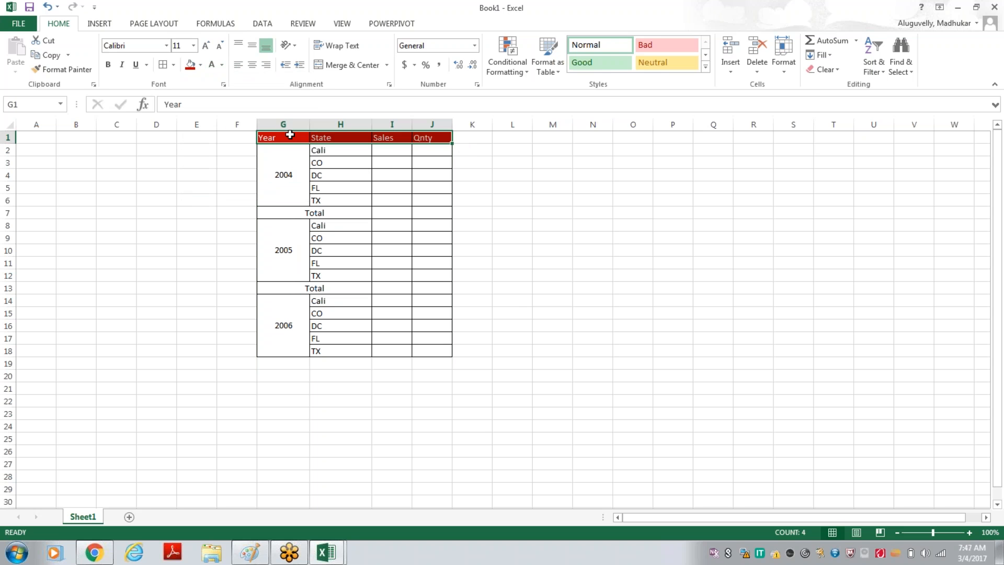
left_click(553, 310)
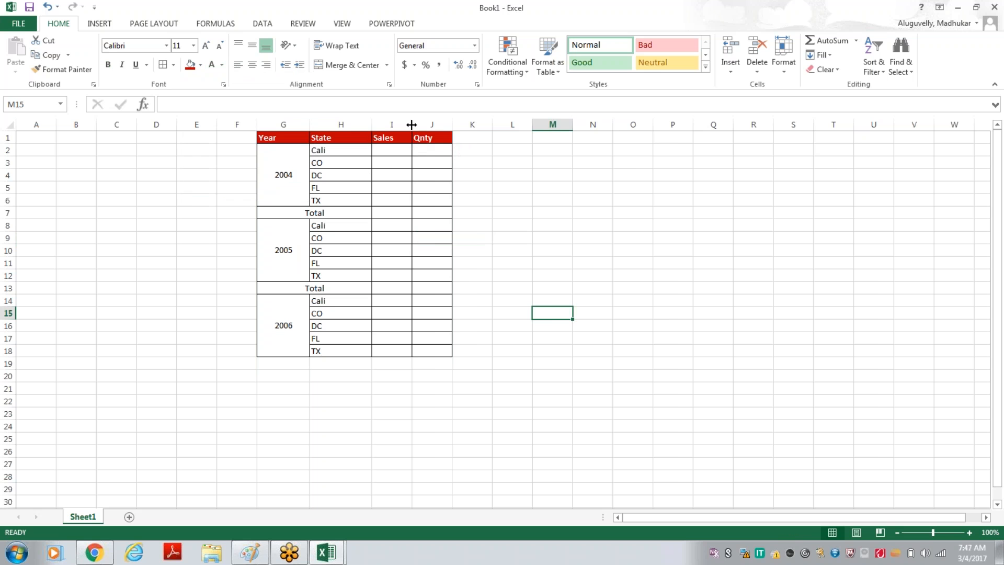
Widen the State, Sales and Qnty columns of the table
left_click_drag(412, 124, 434, 124)
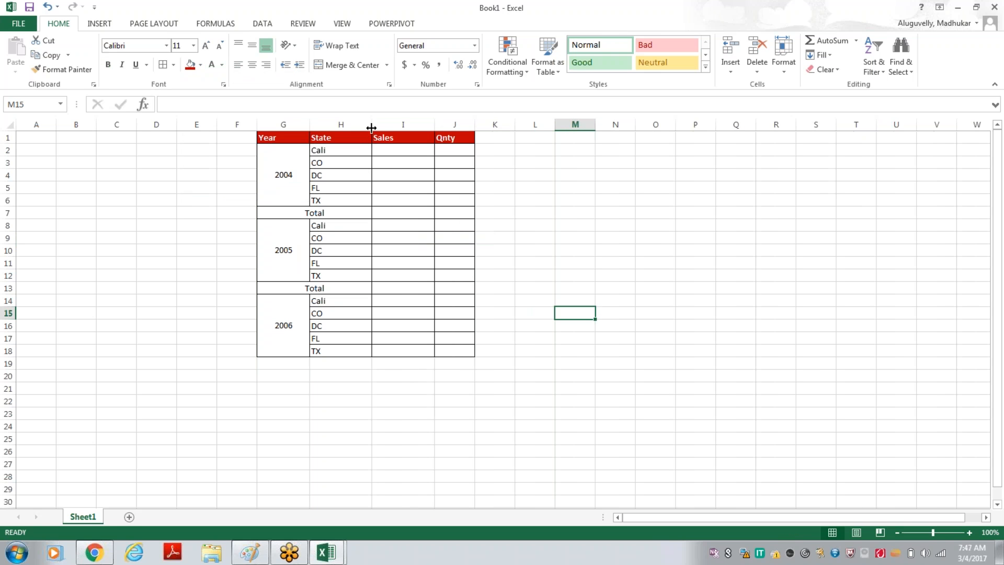
left_click_drag(371, 124, 399, 124)
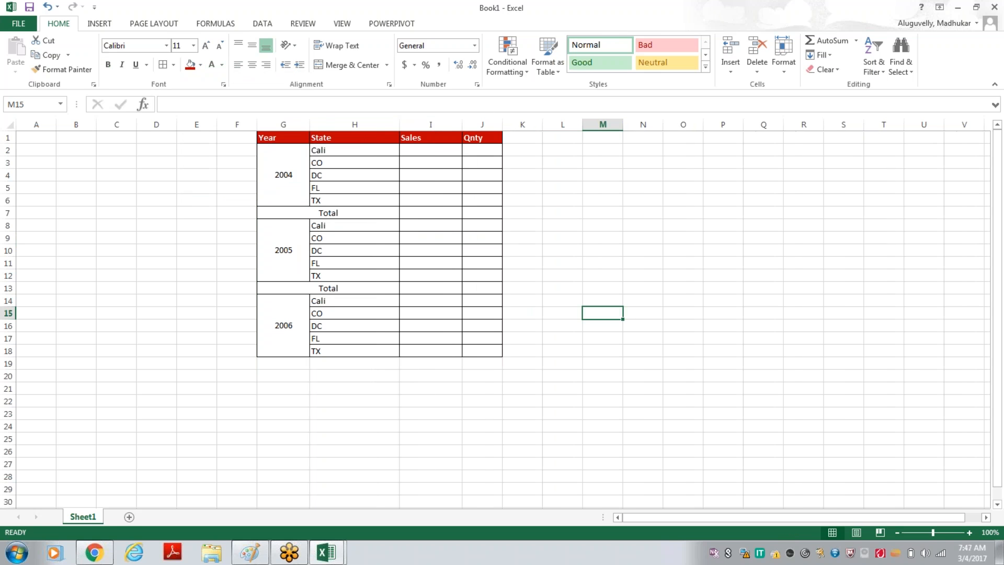
left_click_drag(462, 125, 546, 127)
left_click(586, 216)
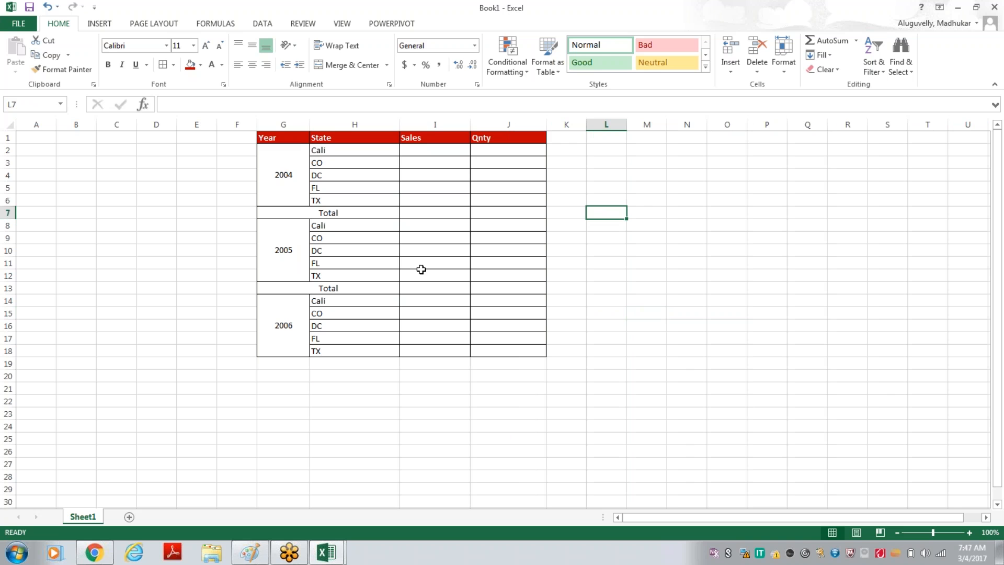
left_click(629, 404)
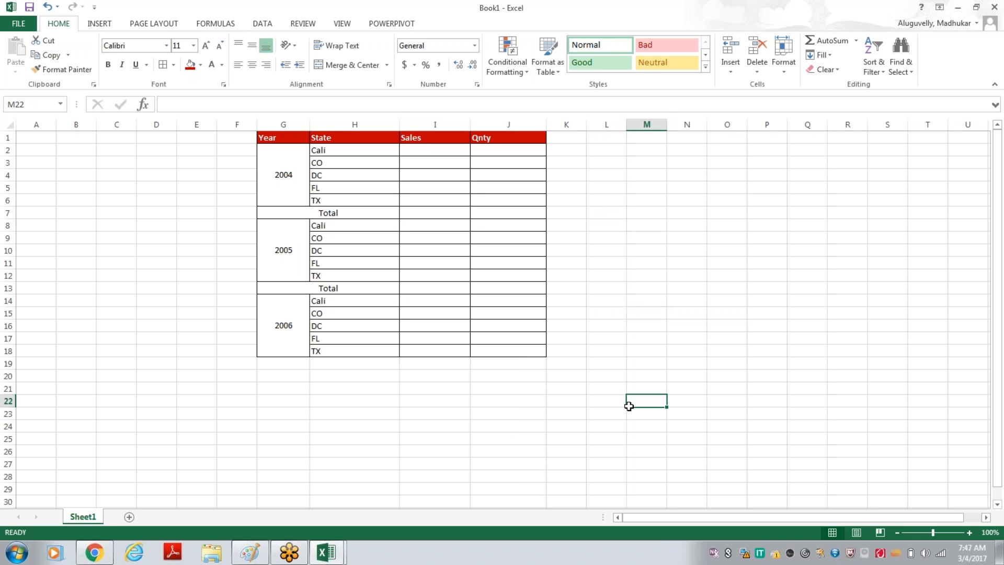
Open Remote Desktop Connection and connect to the saved computer 183.82.3.69:22
left_click(30, 553)
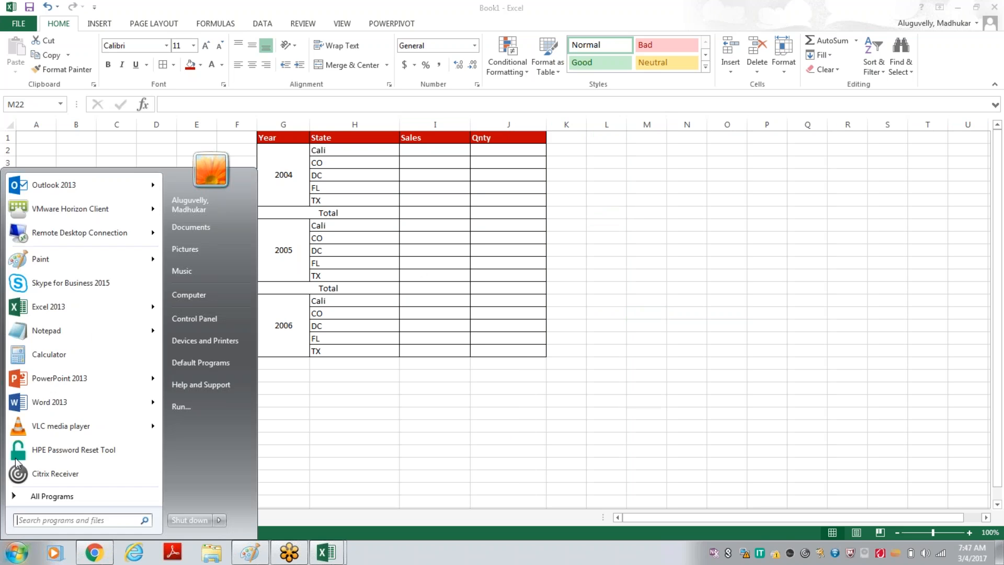
left_click(80, 232)
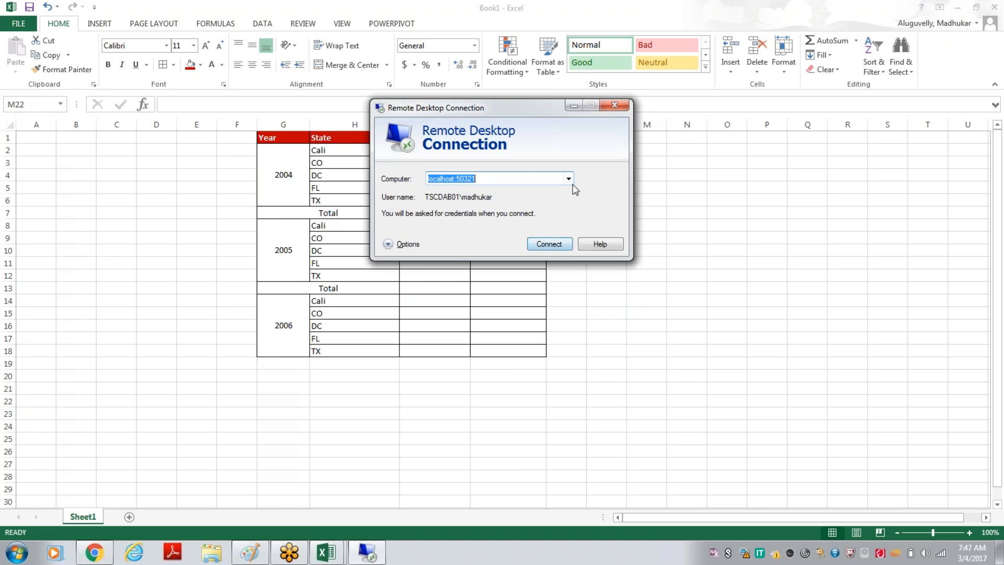
left_click(568, 178)
left_click(517, 201)
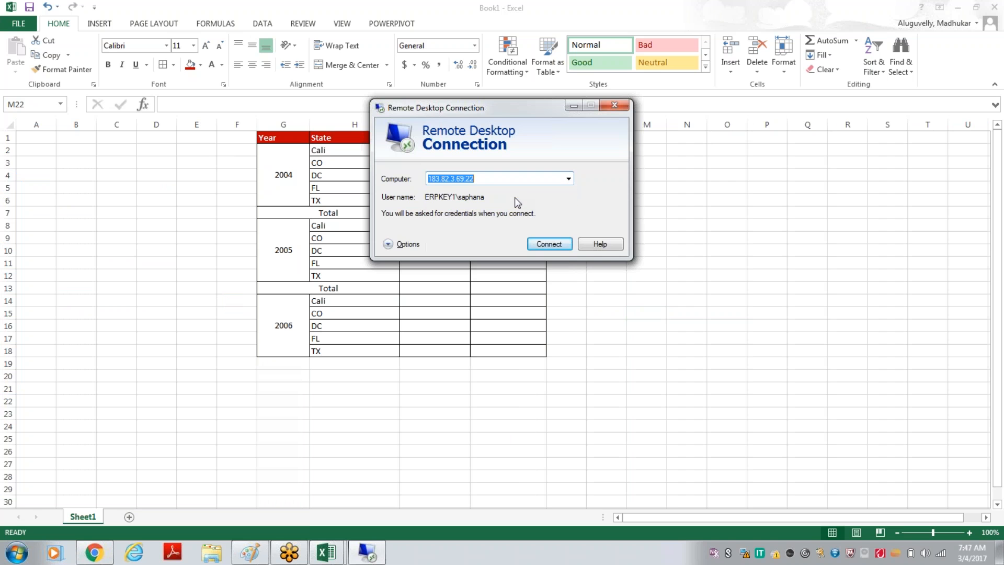
left_click(549, 244)
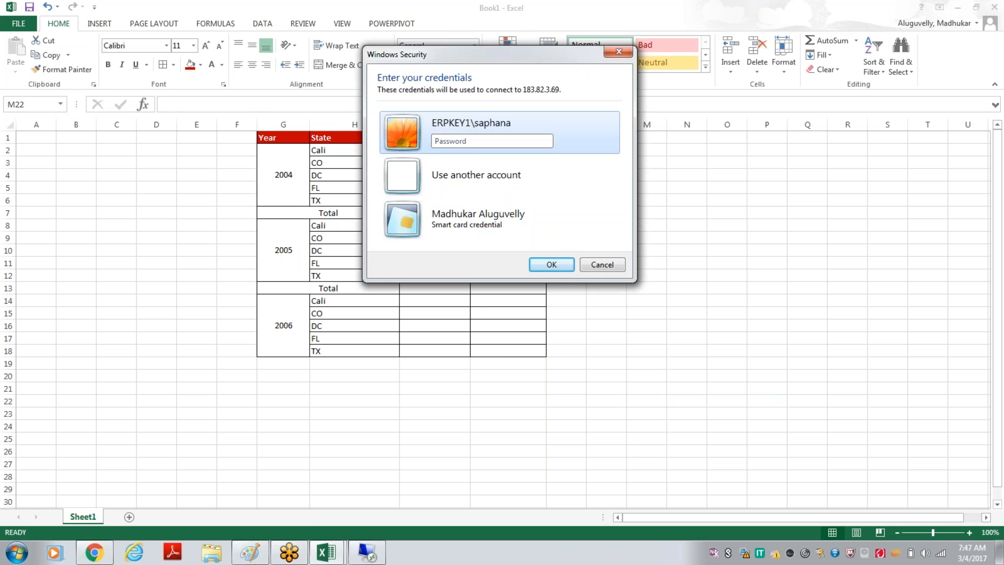
Enter the remote account's password and accept the prompts to log on to the server desktop
left_click(546, 265)
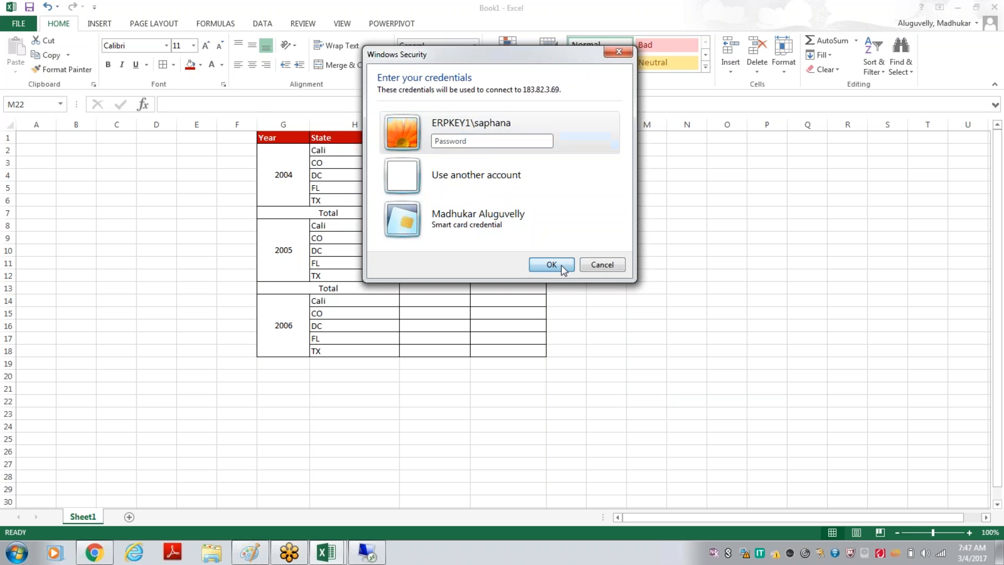
left_click(475, 142)
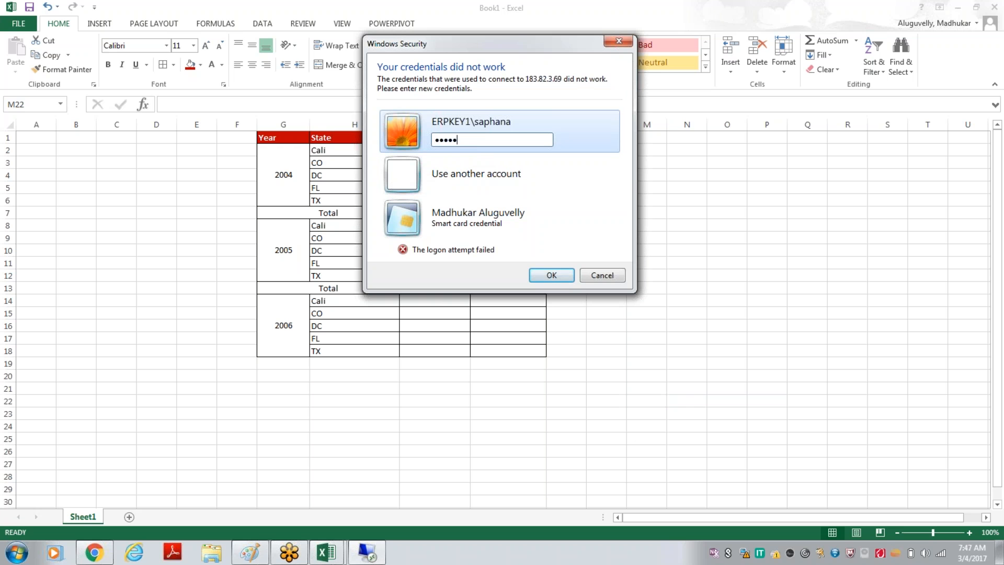
key("Return")
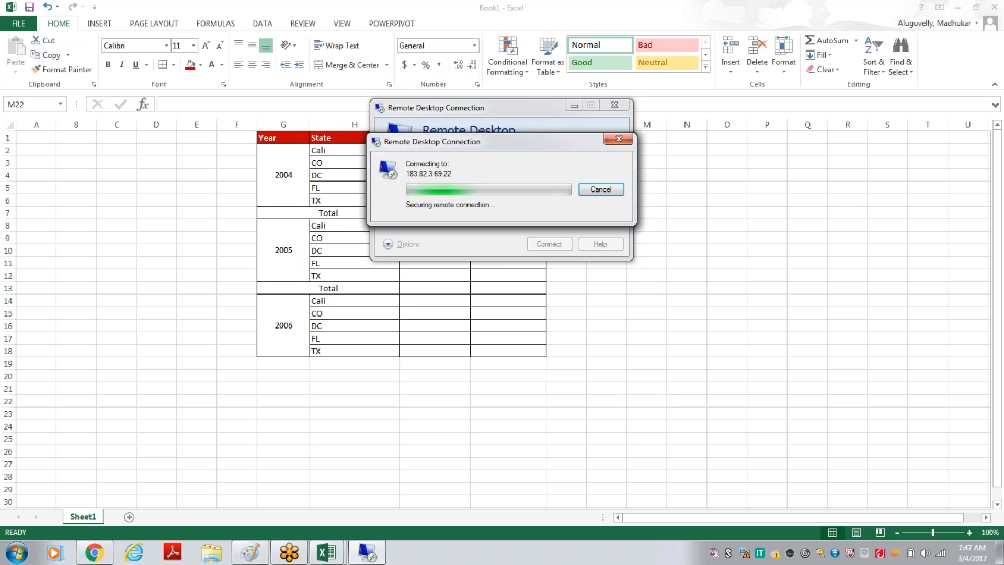
left_click(540, 287)
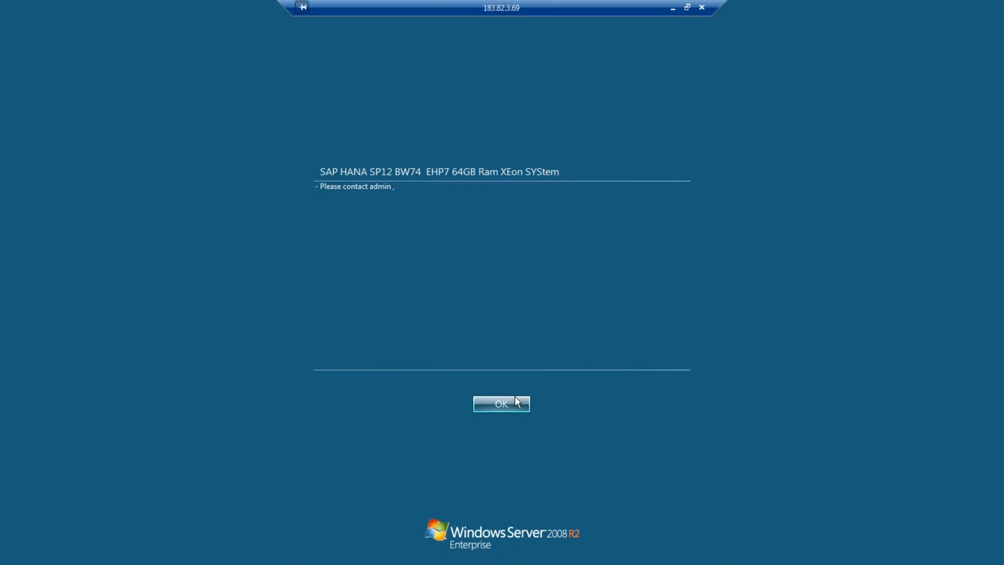
left_click(506, 403)
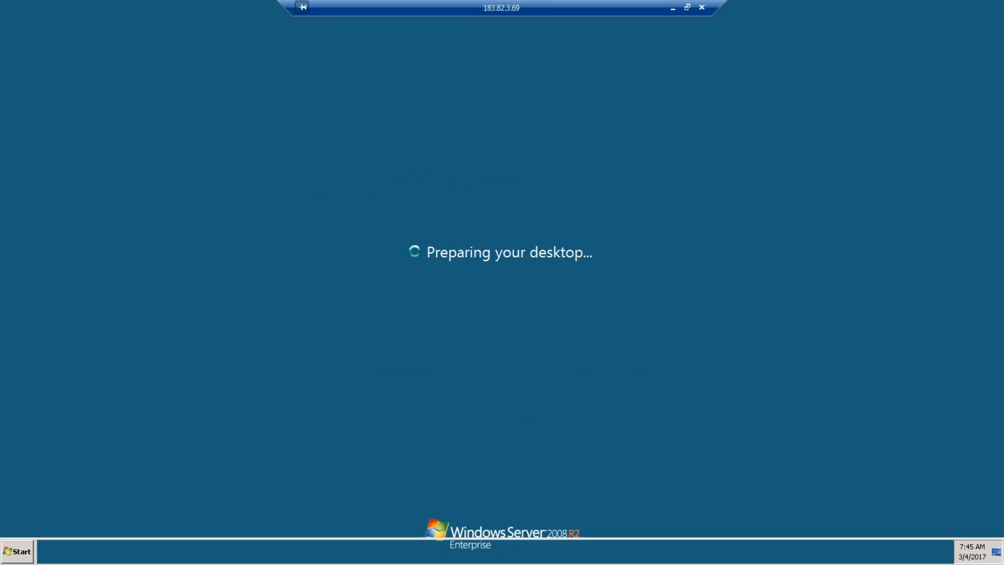
Start Internet Explorer on the remote desktop, close Server Manager and postpone the browser's setup
left_click(20, 553)
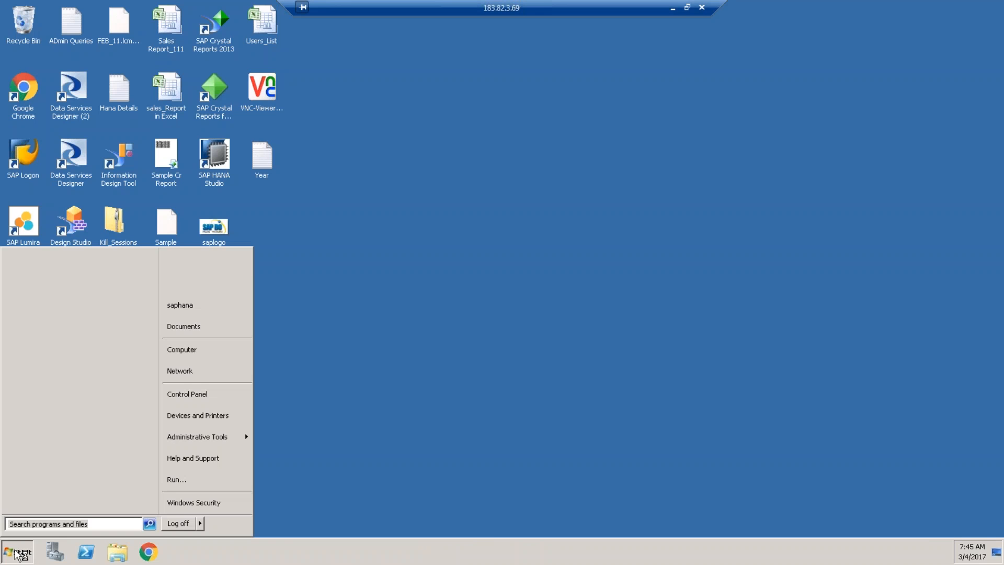
left_click(92, 271)
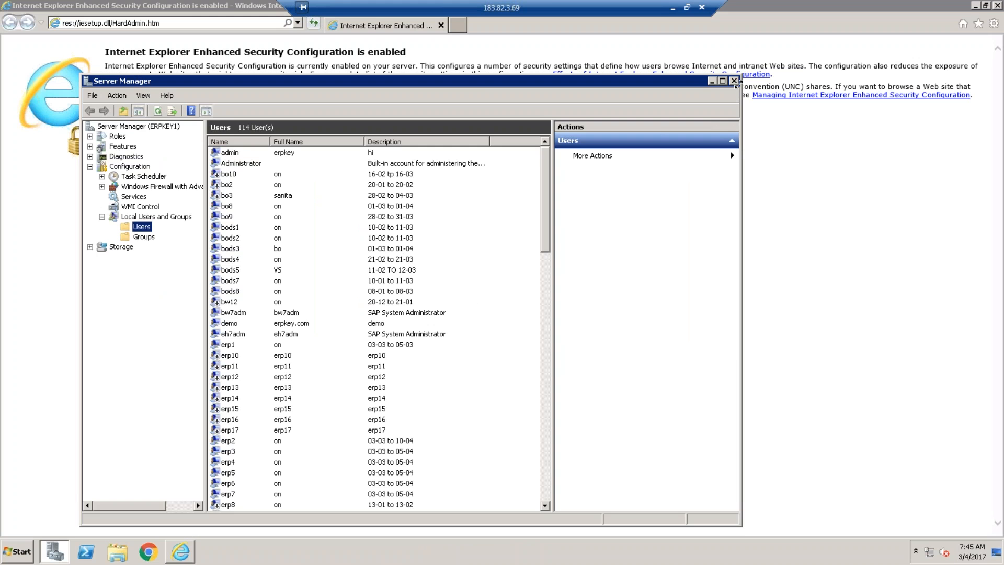
left_click(734, 81)
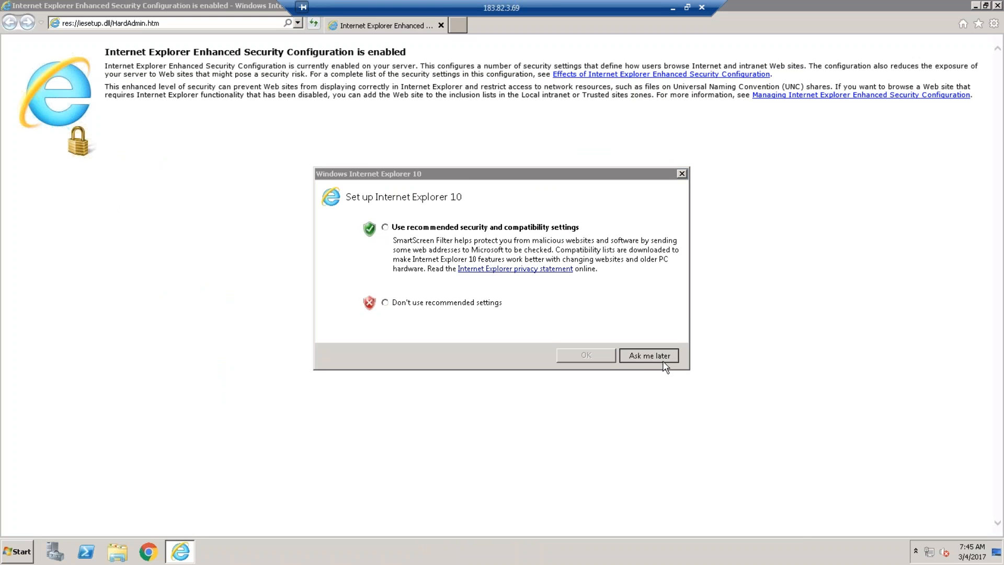
left_click(649, 355)
left_click(300, 27)
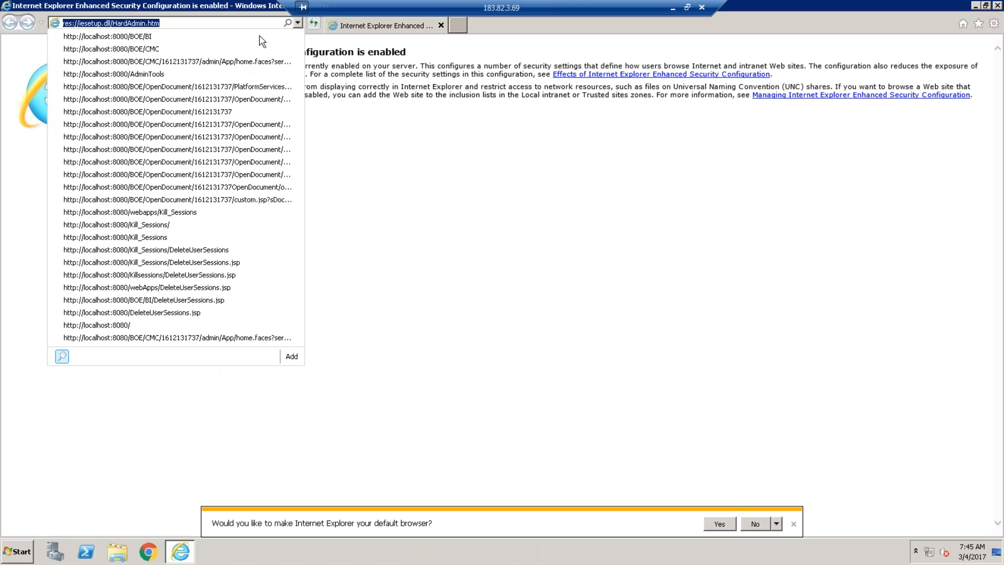
left_click(197, 40)
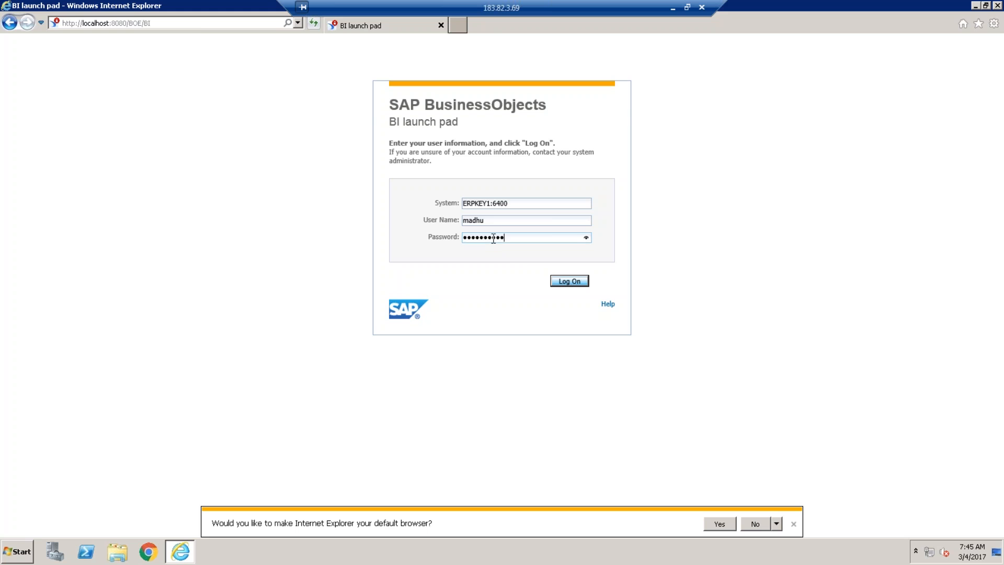
left_click(578, 283)
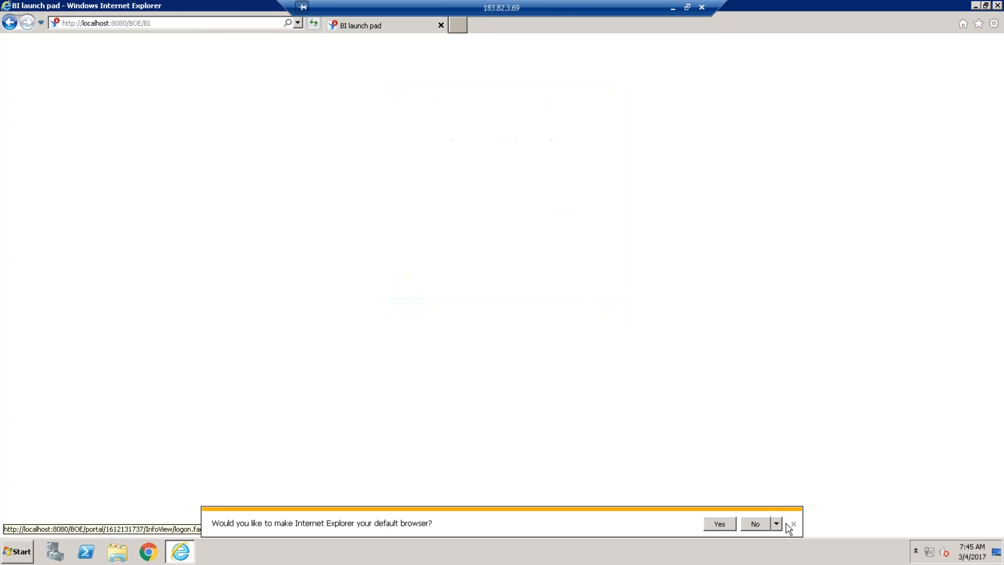
left_click(794, 525)
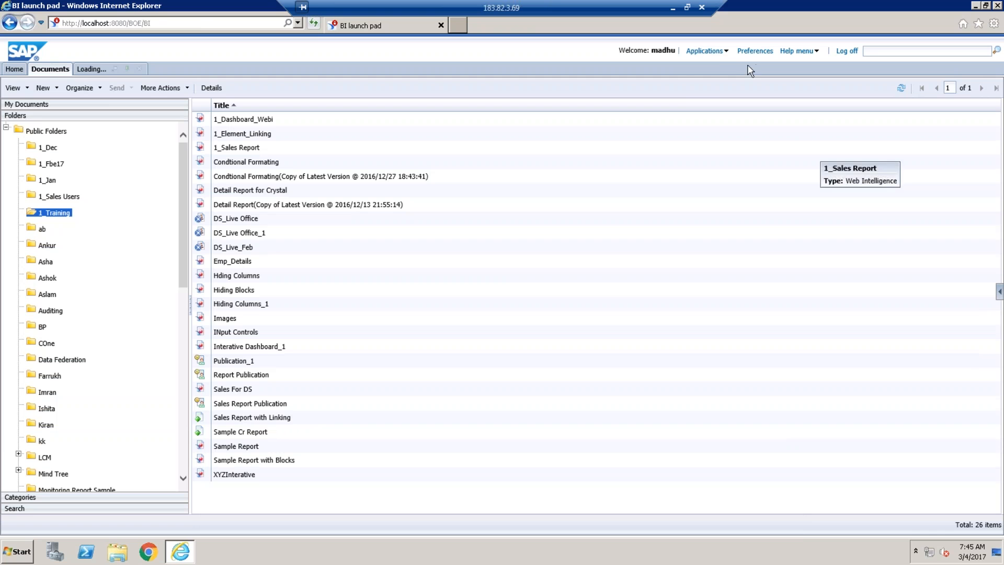
Launch Web Intelligence from the launch pad, postpone the Java update and accept the security risk to run it
left_click(726, 52)
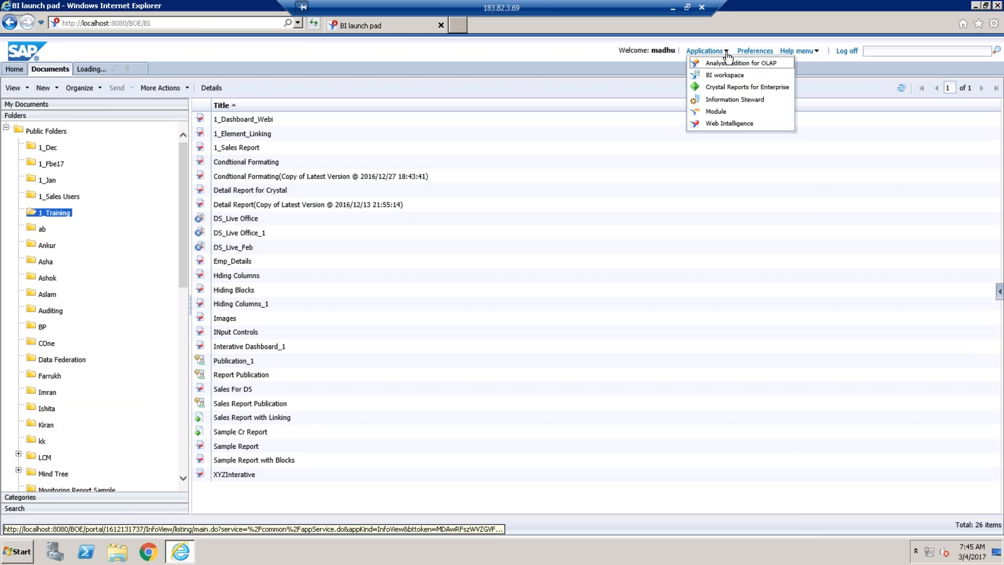
left_click(729, 124)
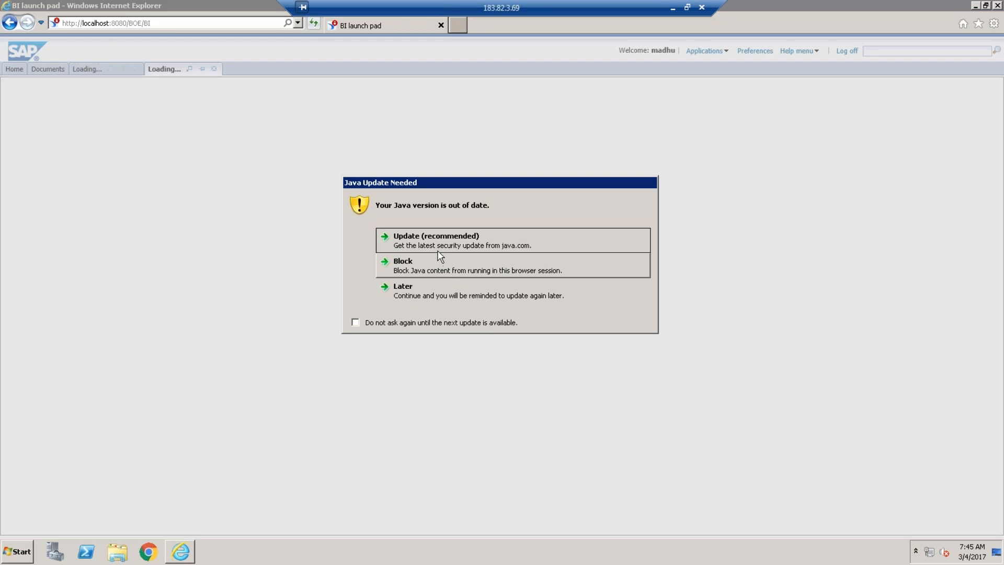
left_click(451, 296)
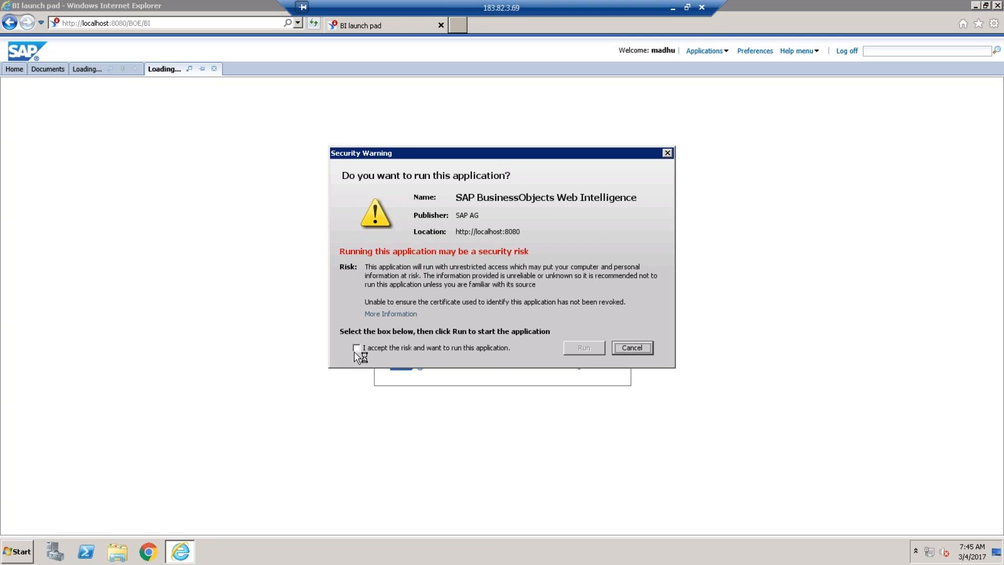
left_click(356, 348)
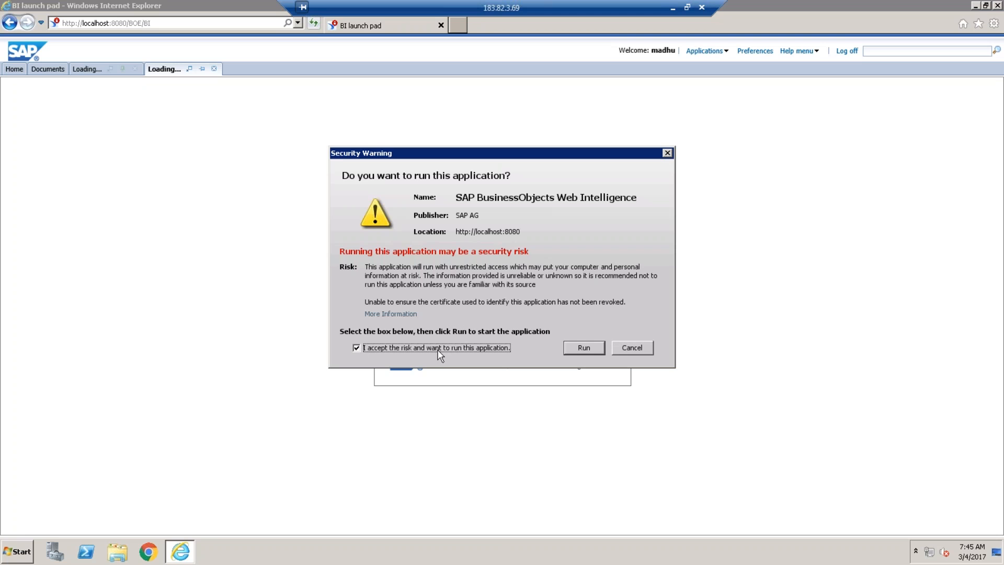
left_click(590, 347)
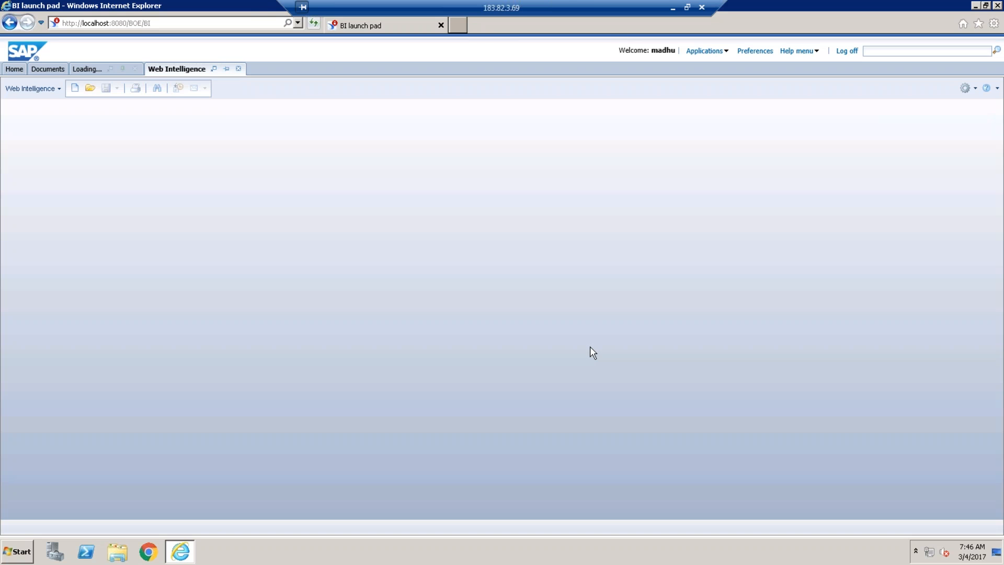
Create a new document with a universe as data source, choosing the revision 162 eFashion universe in the webi universes folder
left_click(75, 88)
left_click(510, 252)
left_click(538, 436)
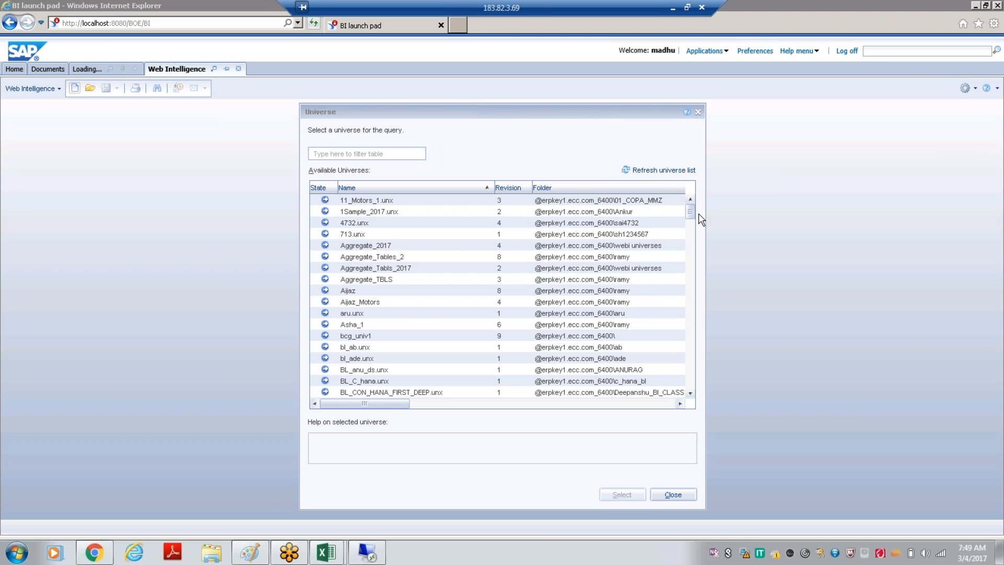
left_click_drag(690, 210, 688, 276)
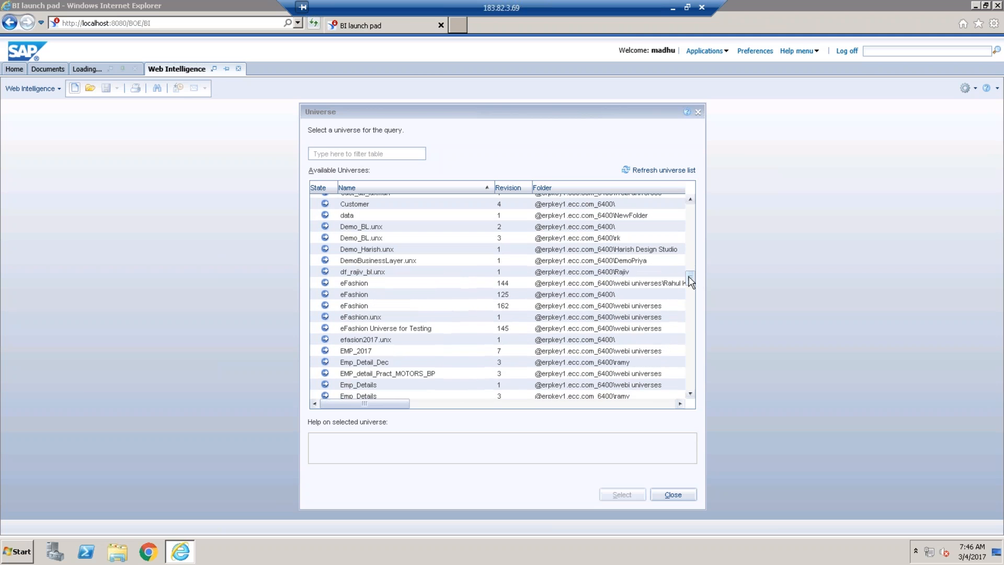
left_click(372, 305)
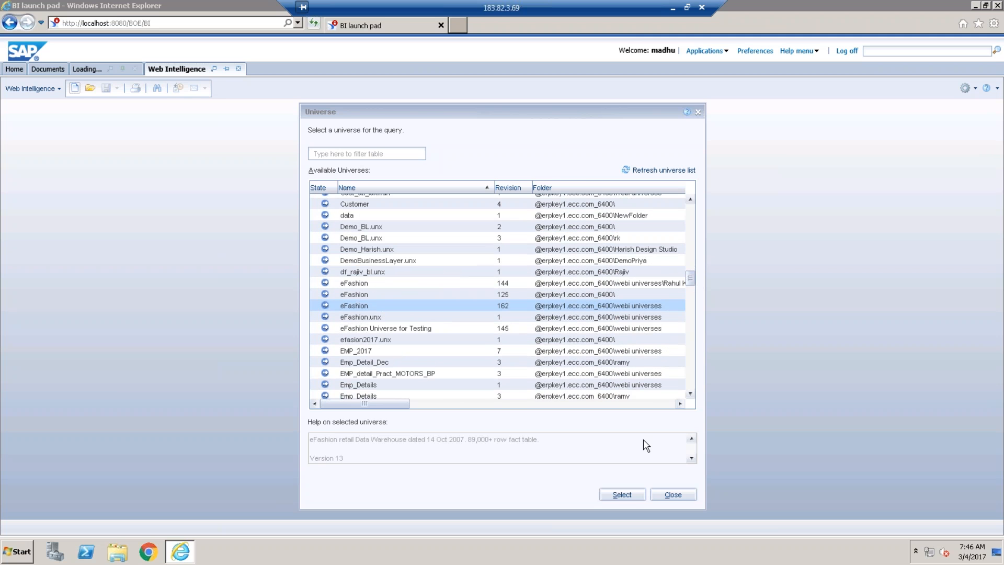
left_click(623, 496)
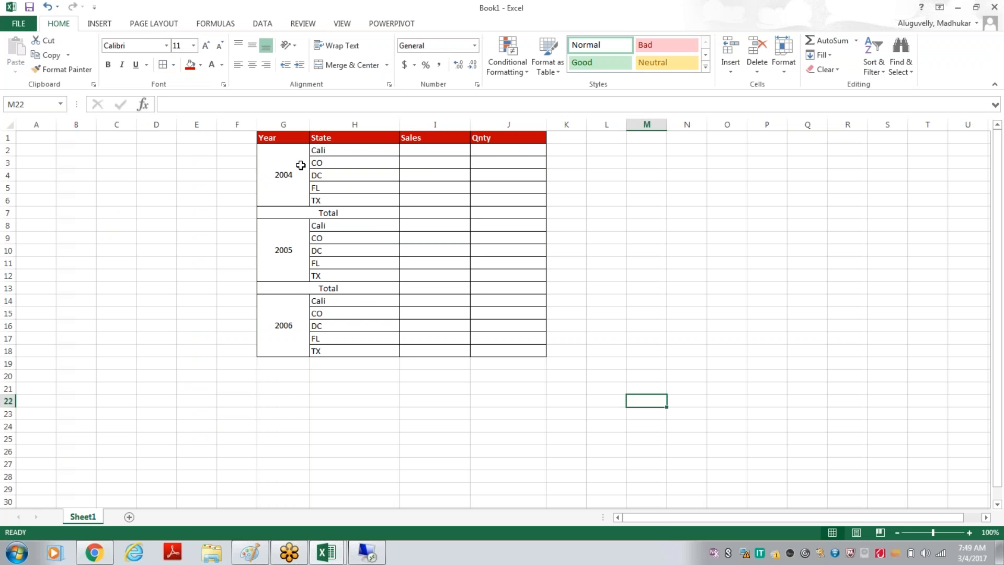
Back in the remote session, add Year, State, Sales revenue and Quantity sold to the query's result objects
left_click(372, 553)
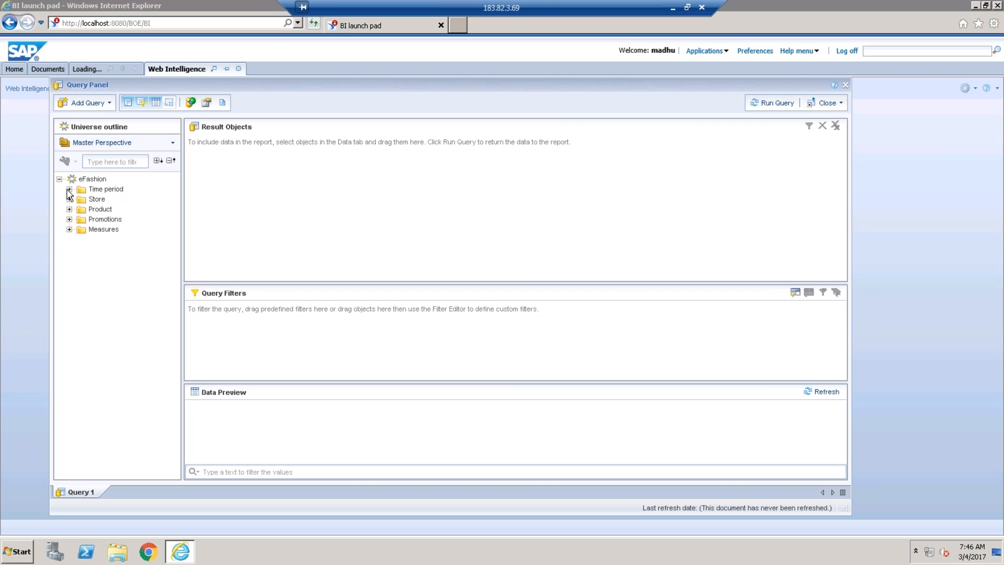
left_click(69, 189)
double_click(106, 199)
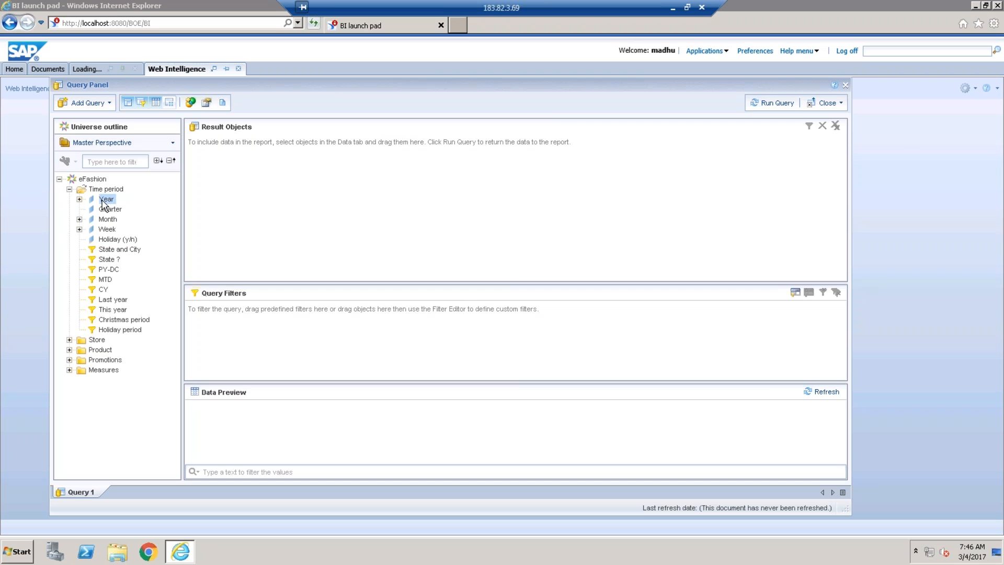
left_click(69, 339)
double_click(112, 351)
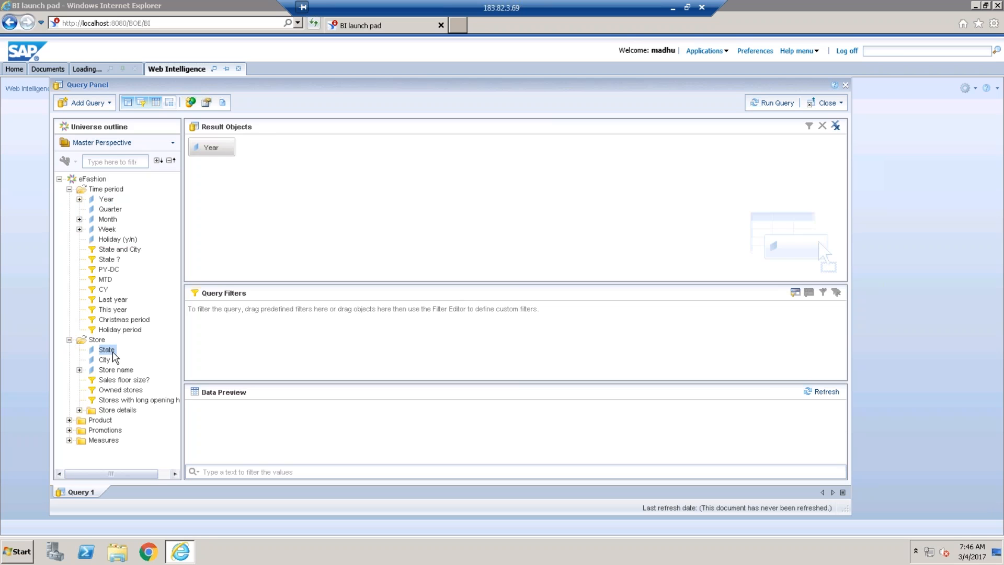
left_click(69, 339)
left_click(69, 370)
left_click(123, 383)
double_click(124, 381)
left_click(130, 391)
double_click(131, 395)
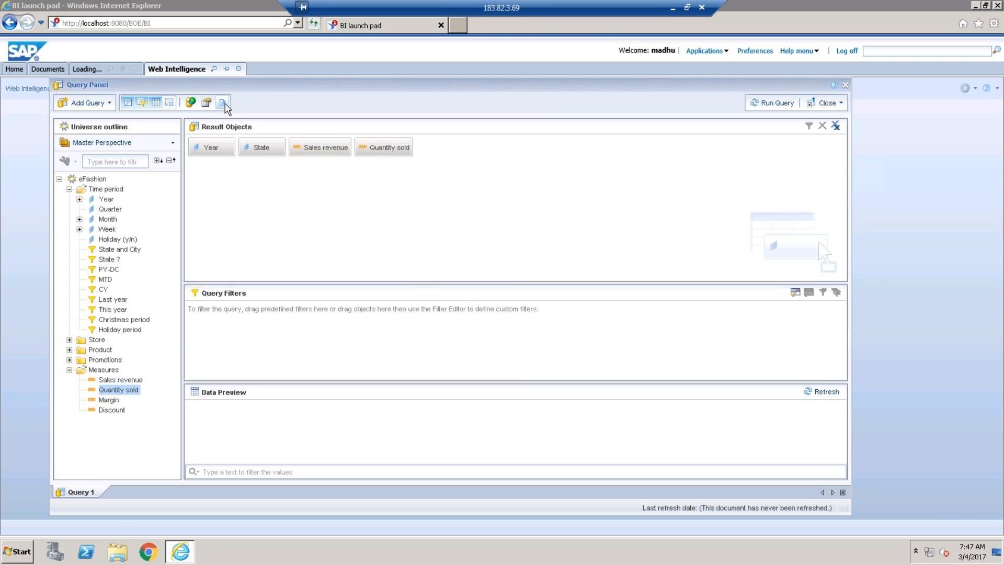
Review the SQL script generated for the query, close it and run the query
left_click(223, 103)
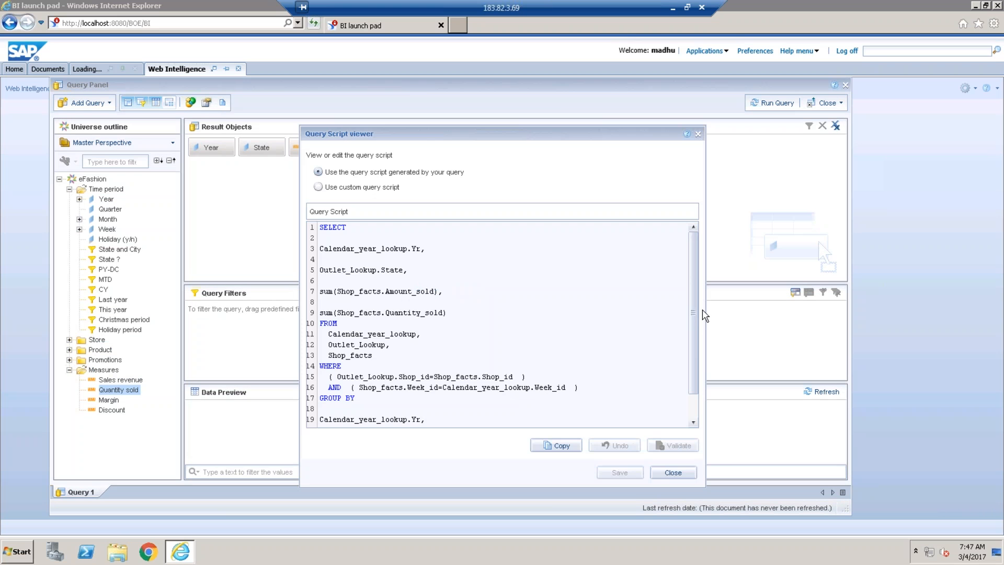
left_click_drag(691, 360, 681, 503)
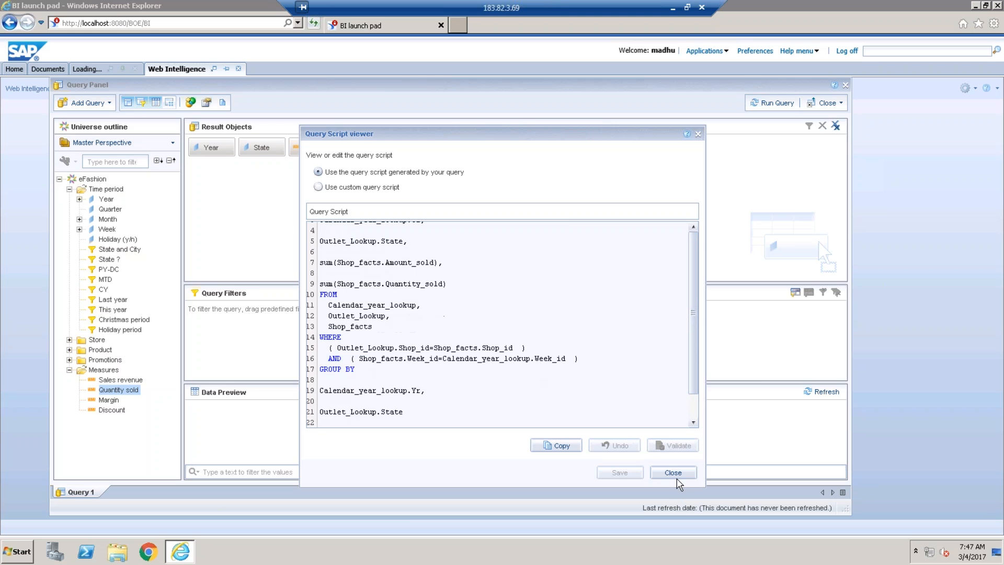
left_click(678, 473)
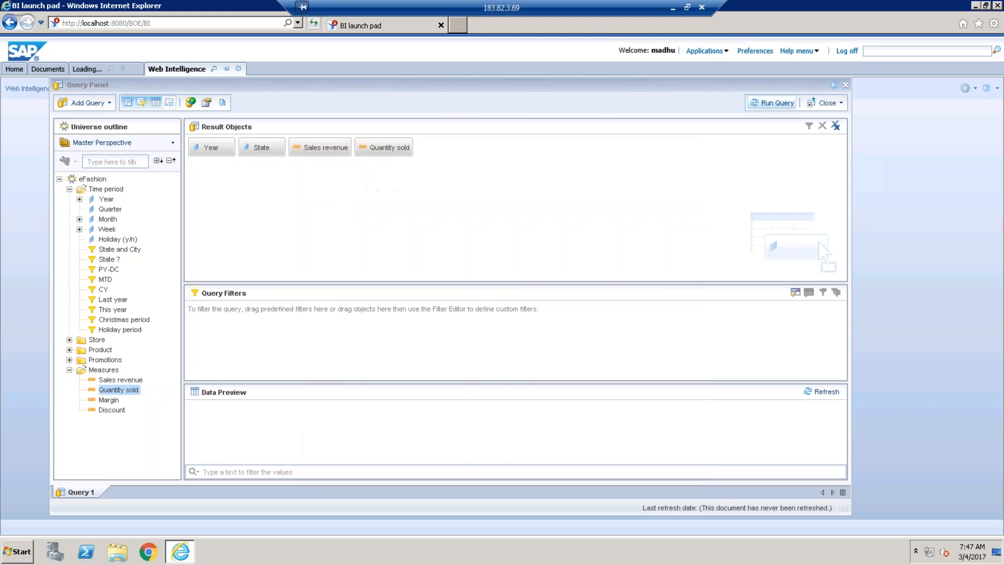
left_click(774, 103)
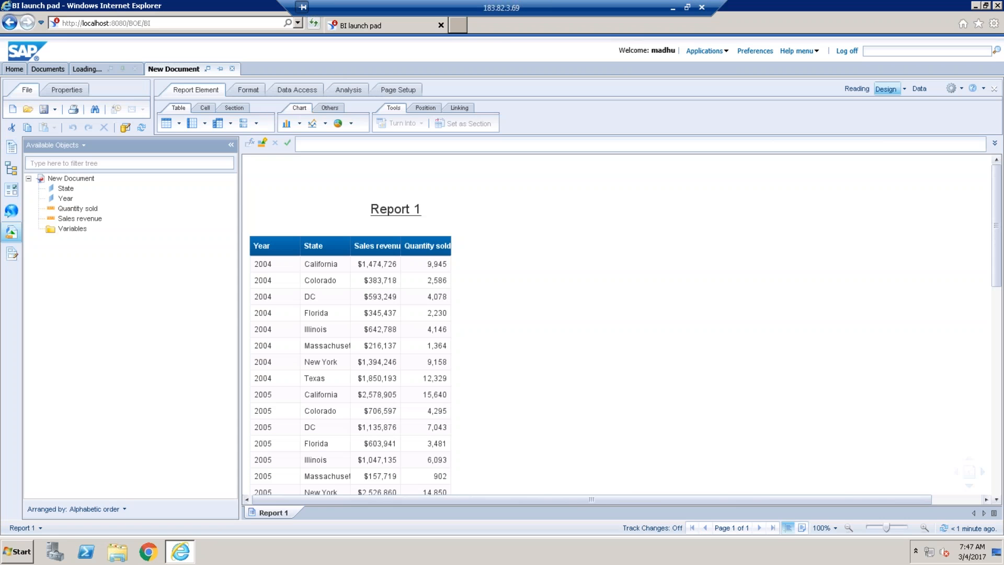
Widen the report table's State, Sales revenue, Quantity sold and Year columns so their contents fit
left_click(350, 246)
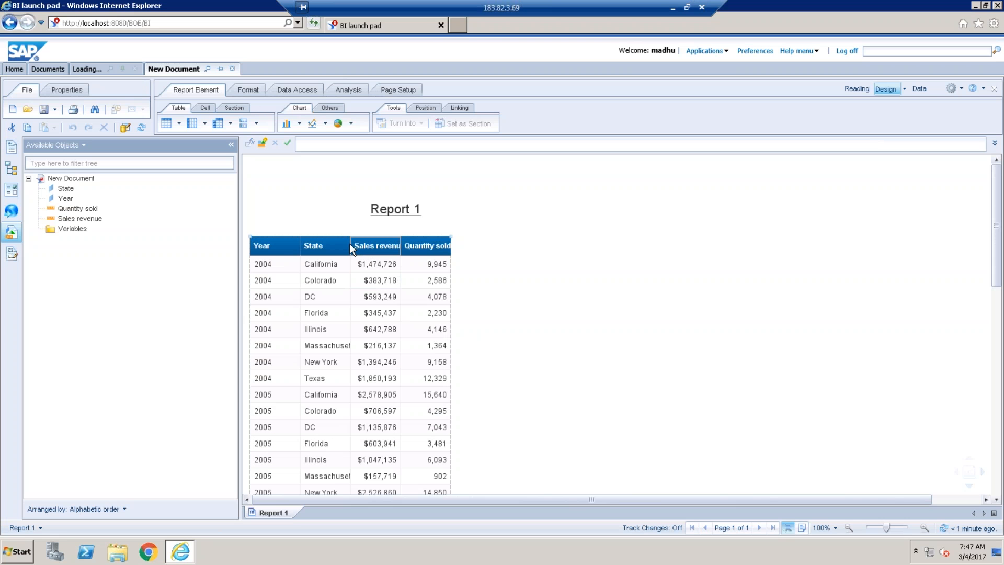
left_click(348, 245)
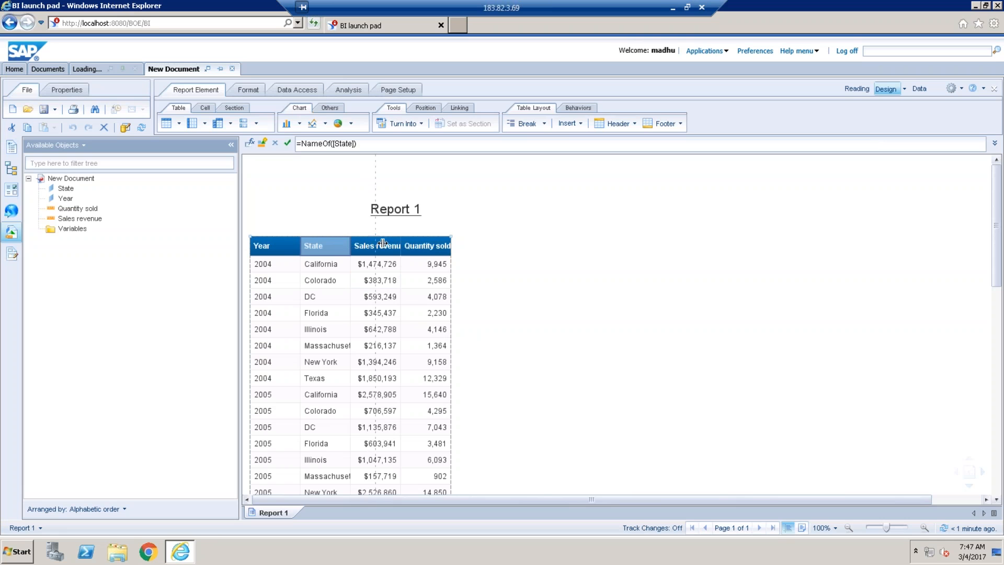
left_click_drag(351, 245, 546, 246)
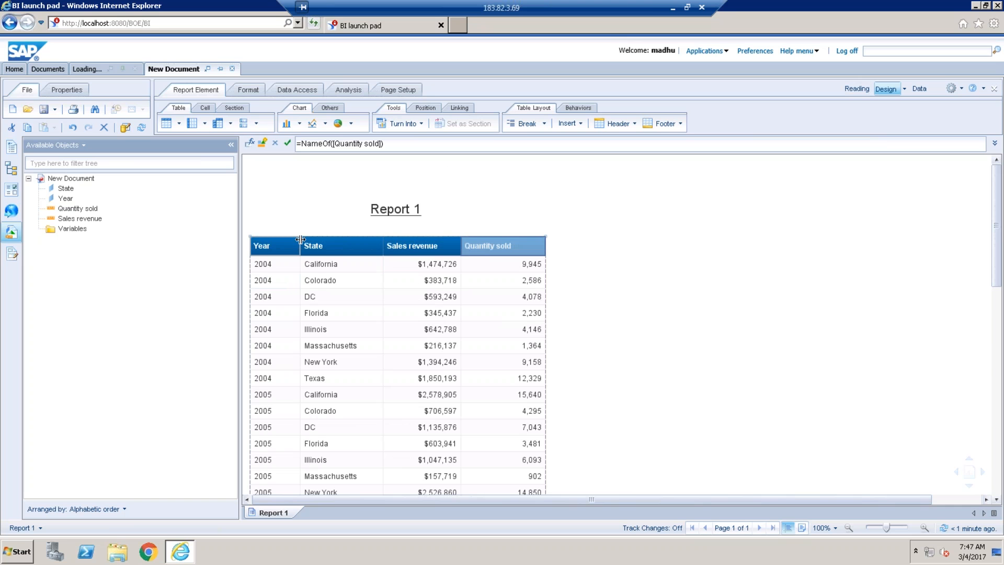
left_click_drag(301, 240, 334, 238)
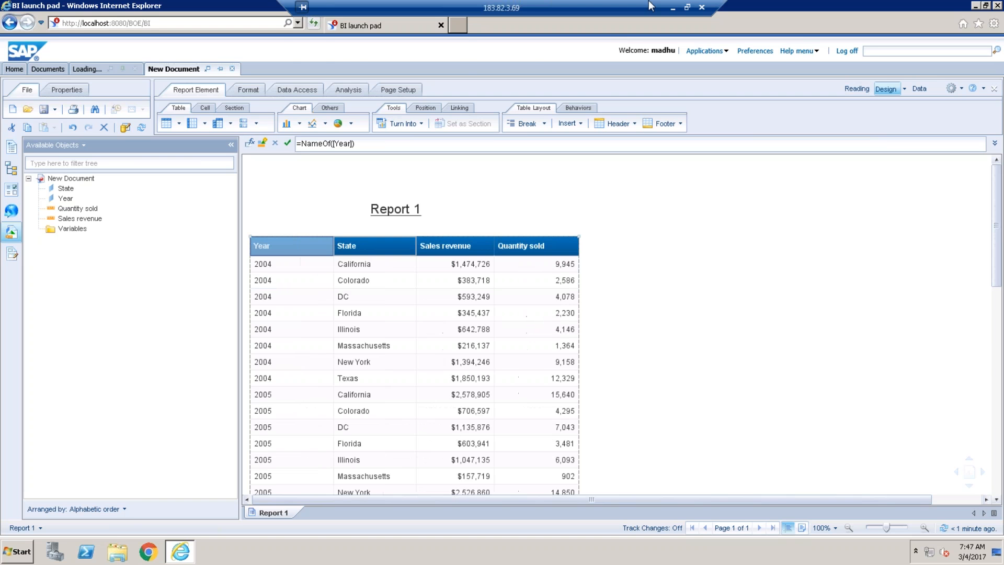
Check the Excel sample table, return to the remote report and apply a break on the Year column
left_click(673, 8)
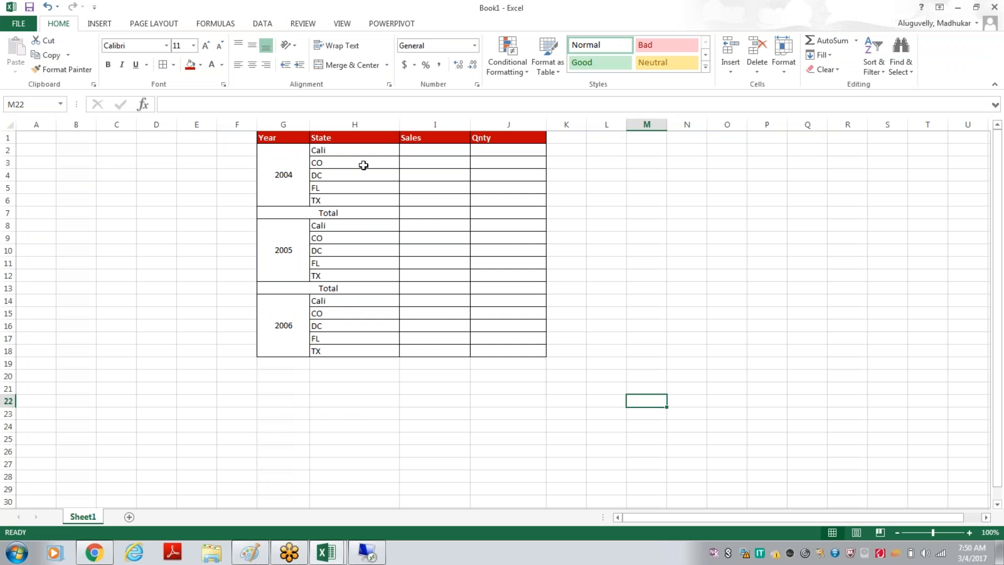
left_click(364, 553)
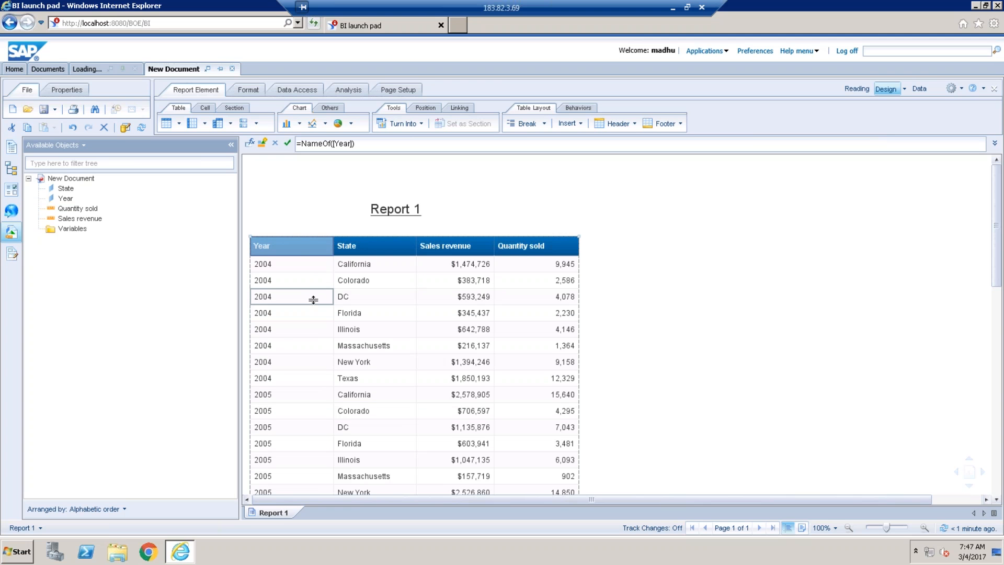
left_click(313, 299)
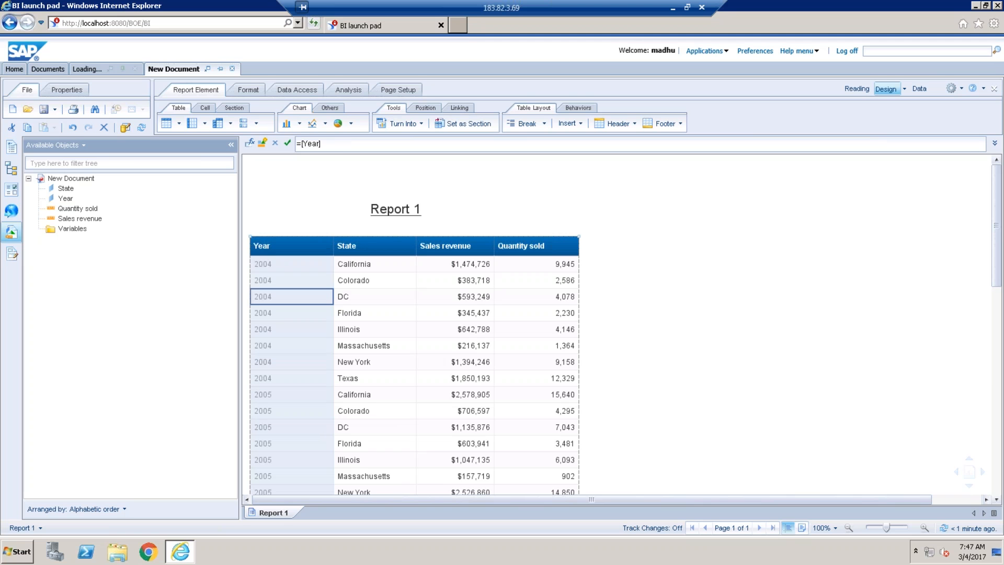
left_click(347, 91)
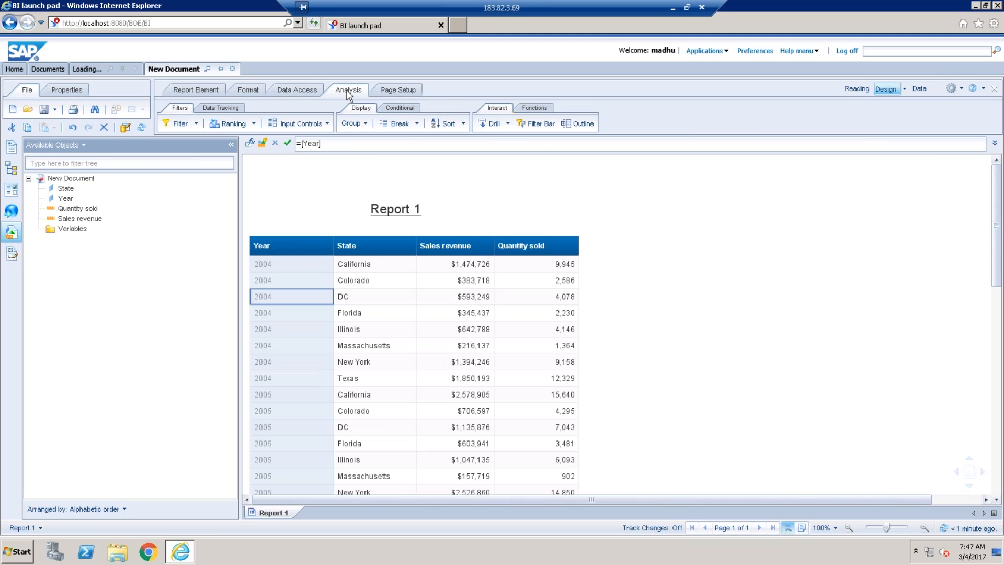
left_click(401, 123)
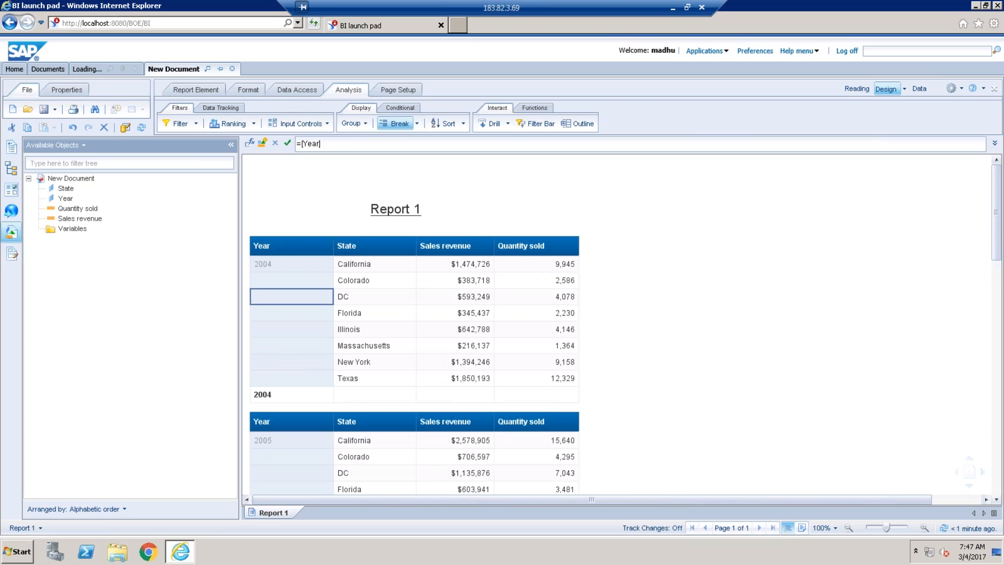
Add a Sum to the Sales revenue column and to the Quantity sold column
left_click(461, 330)
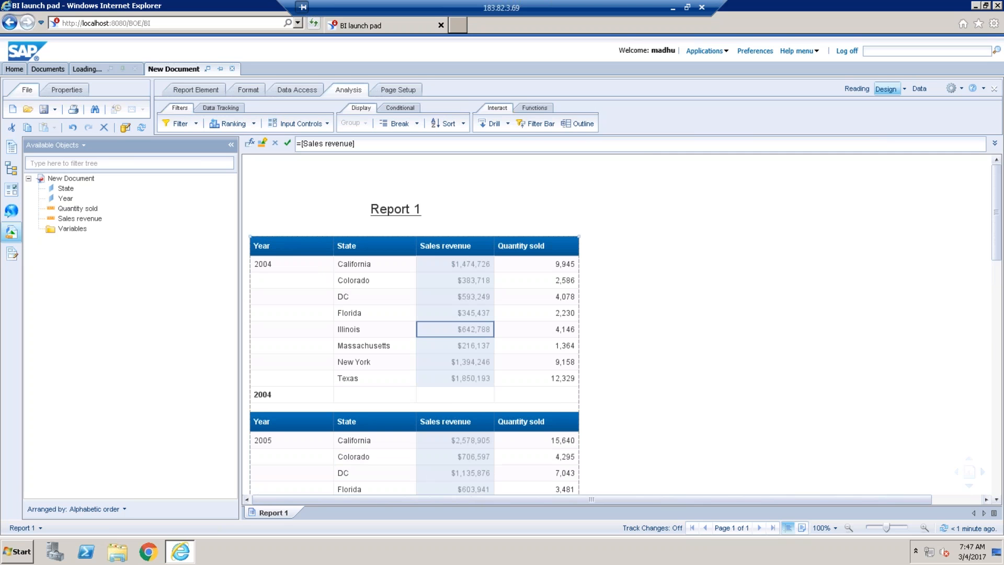
left_click(534, 108)
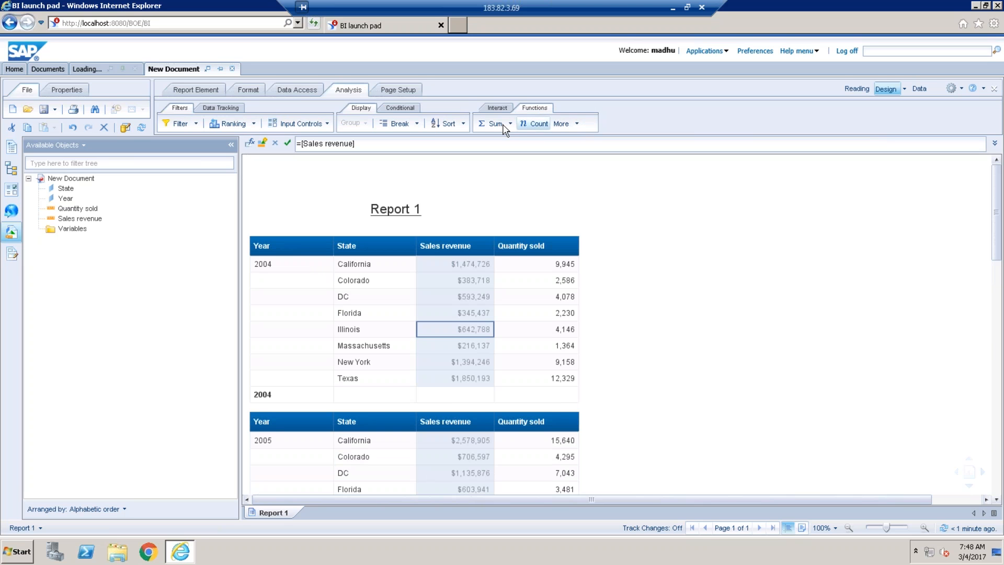
left_click(492, 123)
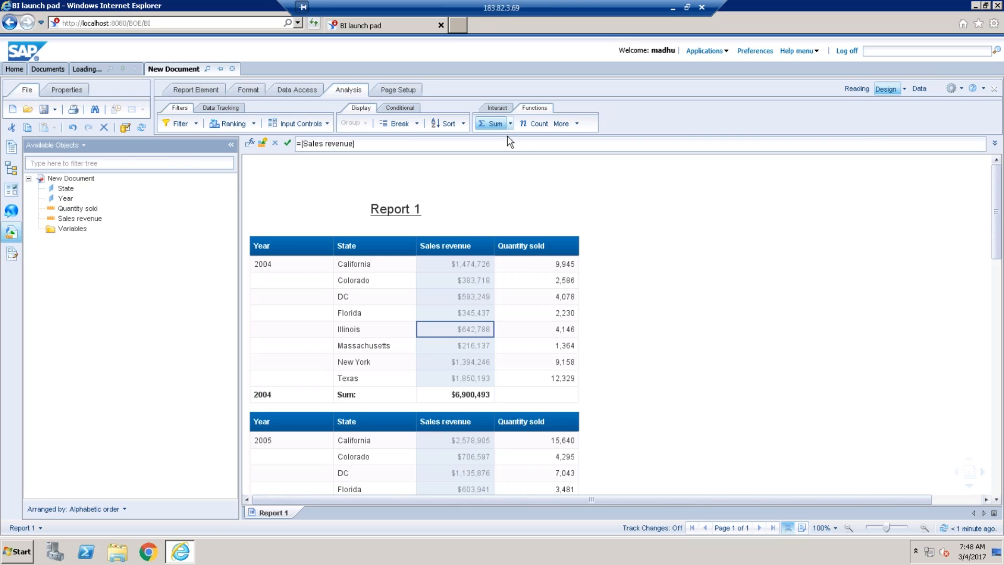
left_click(553, 344)
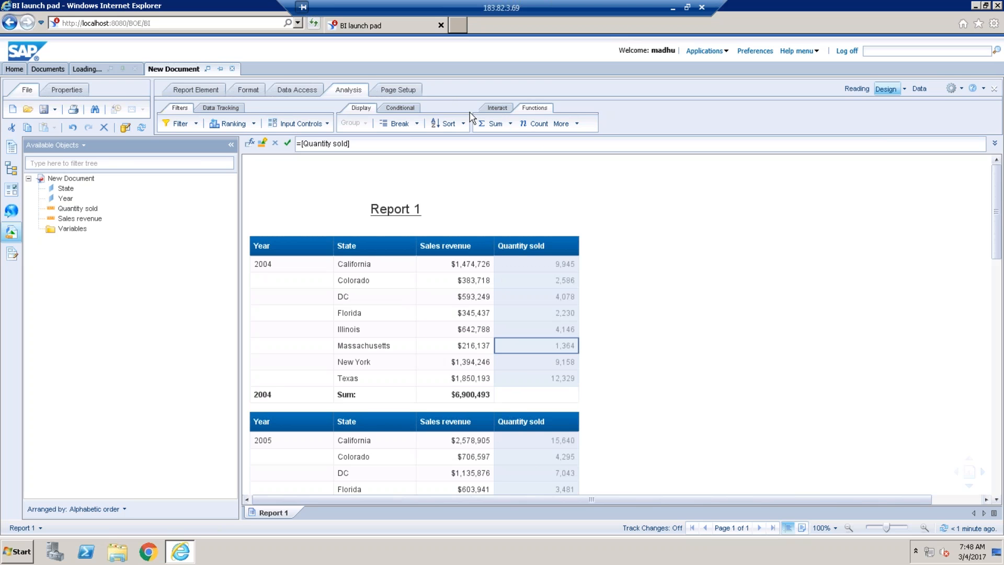
left_click(491, 123)
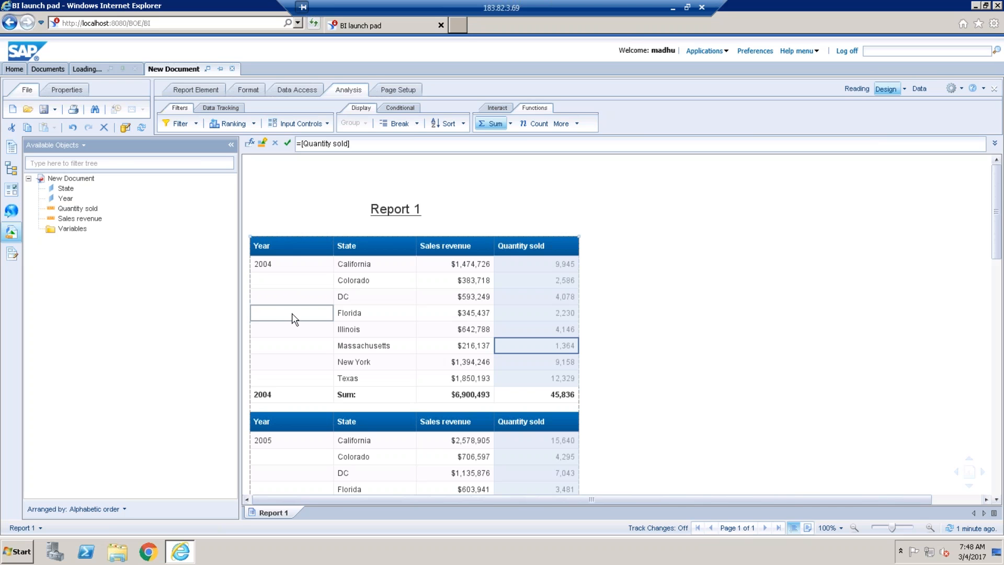
In the Year break's settings, set duplicate values to Merge so each year spans its state rows
left_click(293, 319)
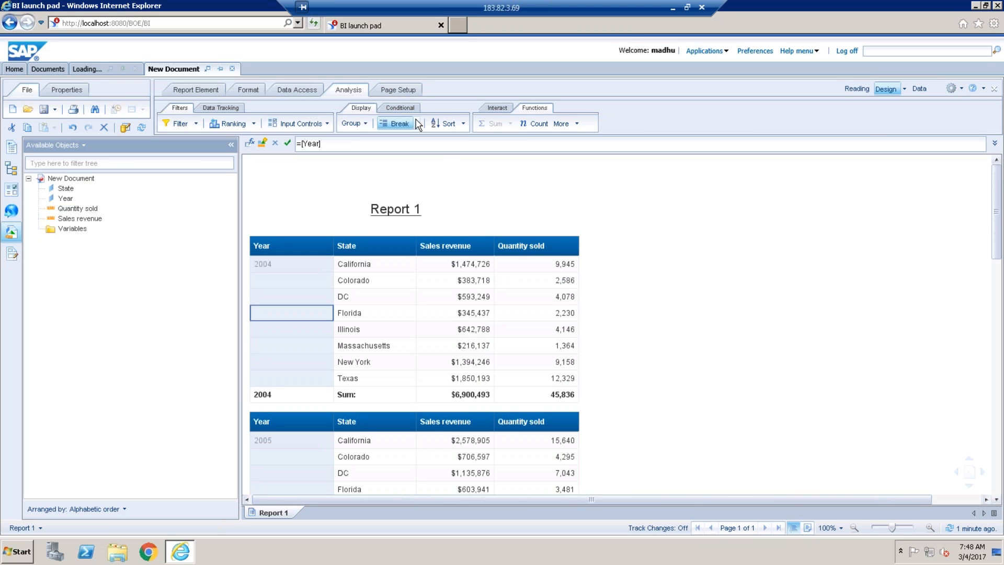
left_click(417, 125)
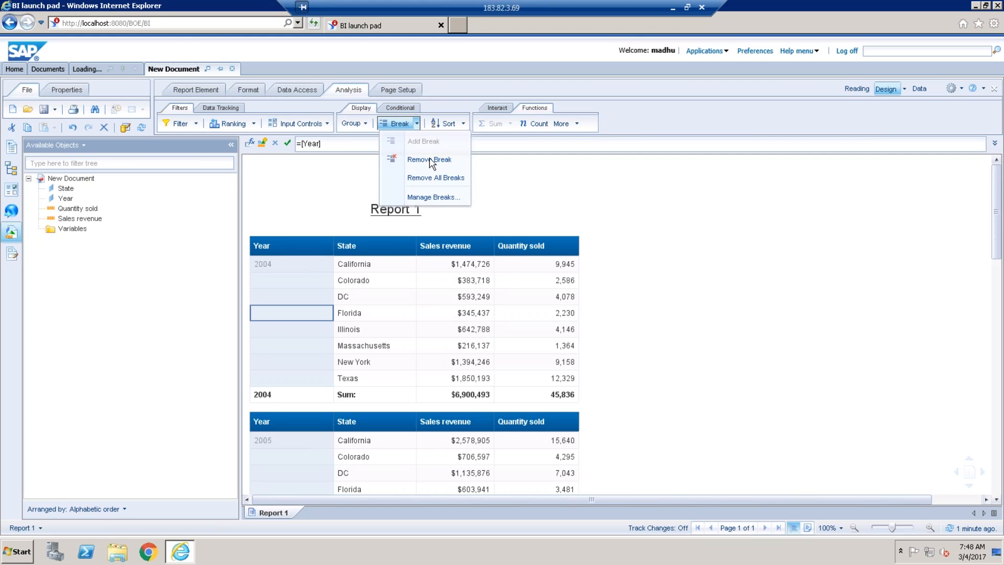
left_click(445, 197)
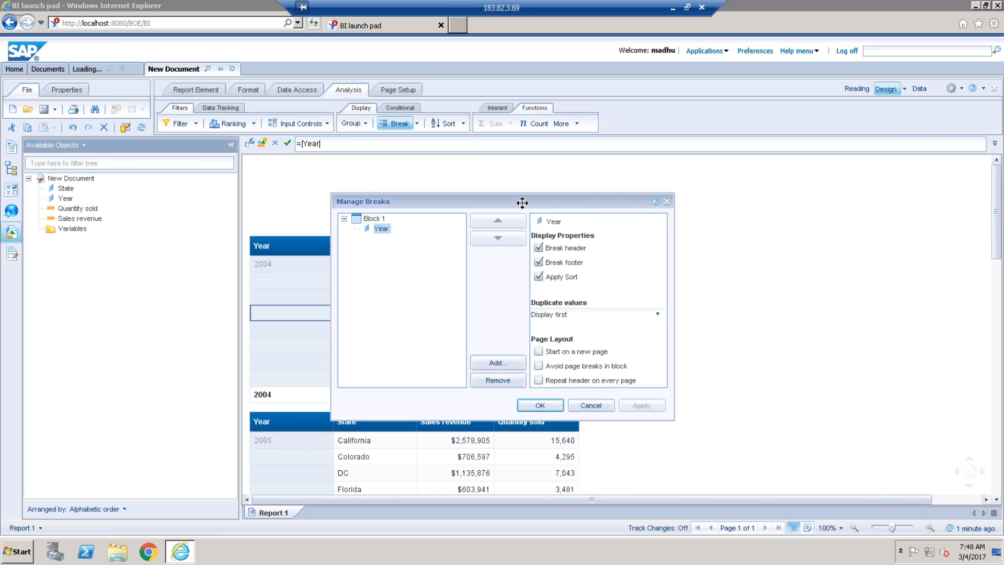
left_click_drag(538, 201, 571, 196)
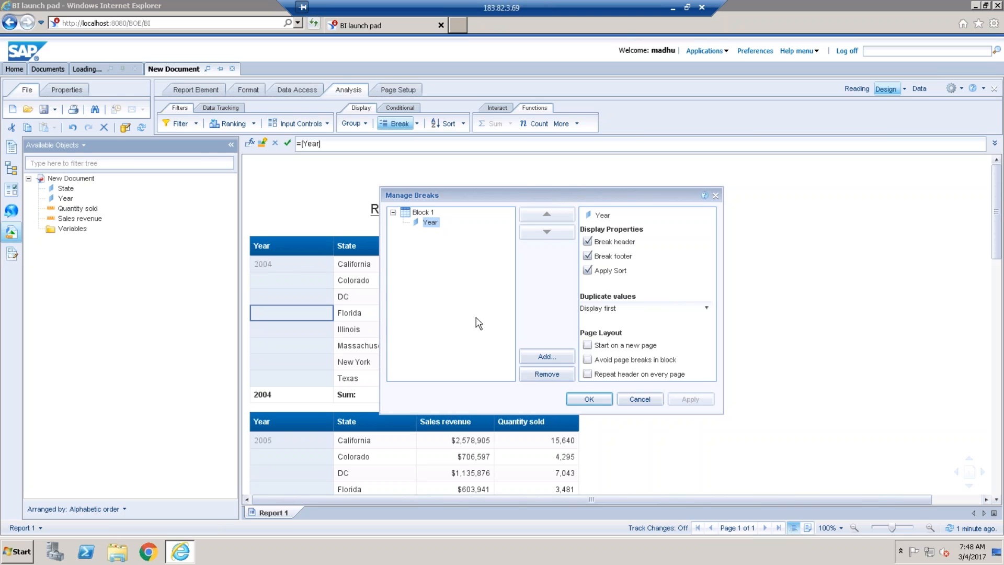
left_click(696, 315)
left_click(611, 341)
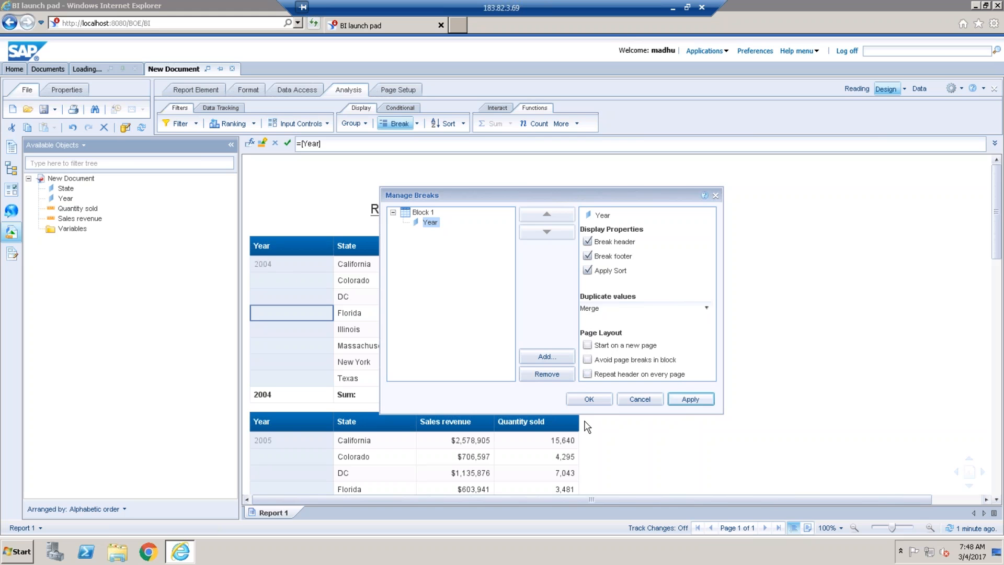
left_click(589, 399)
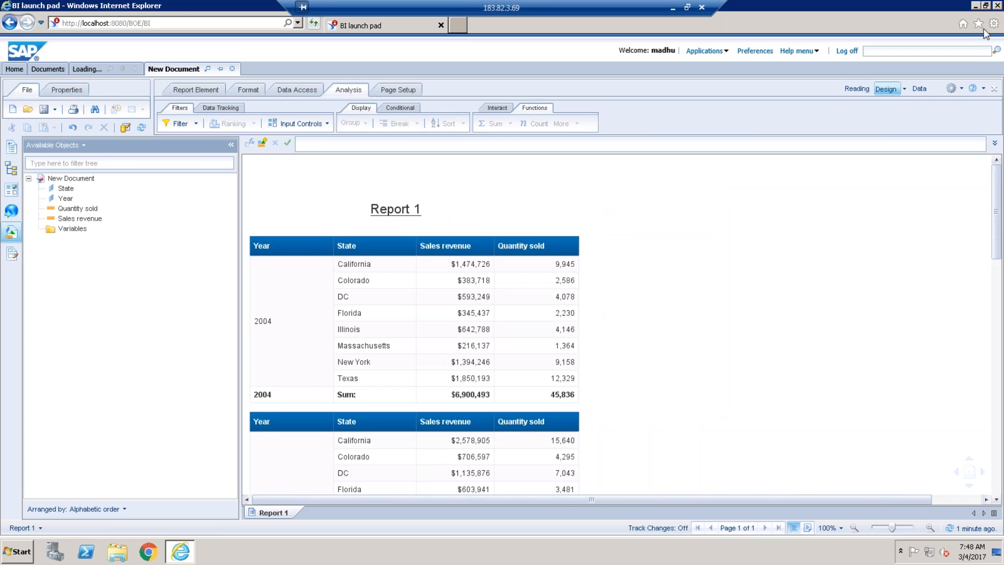
Merge the year cell and the Sum label cell in the break footer, keeping only the first cell's contents
mouse_move(998, 242)
left_mouse_down()
mouse_move(998, 288)
mouse_move(996, 254)
left_mouse_up()
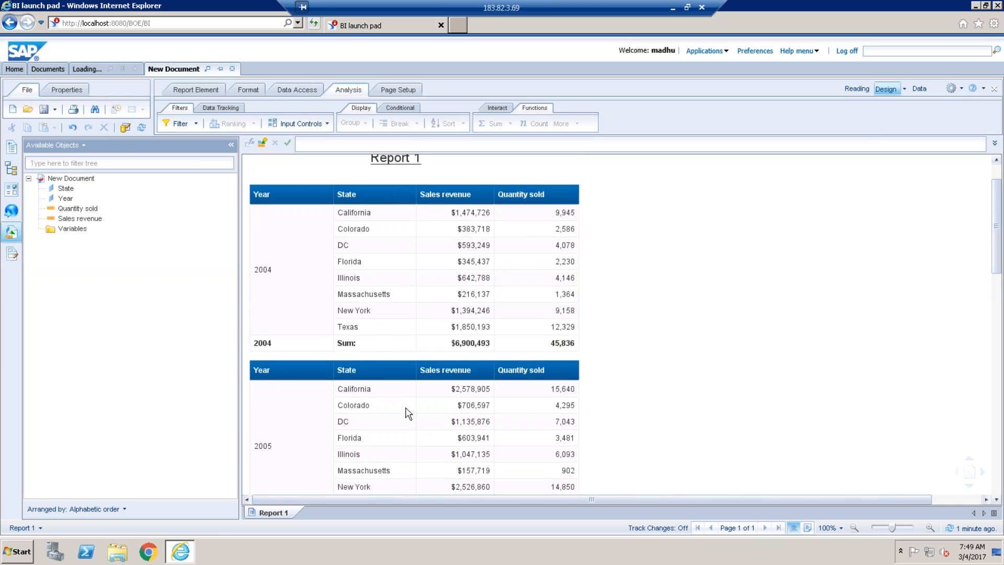
left_click(324, 348)
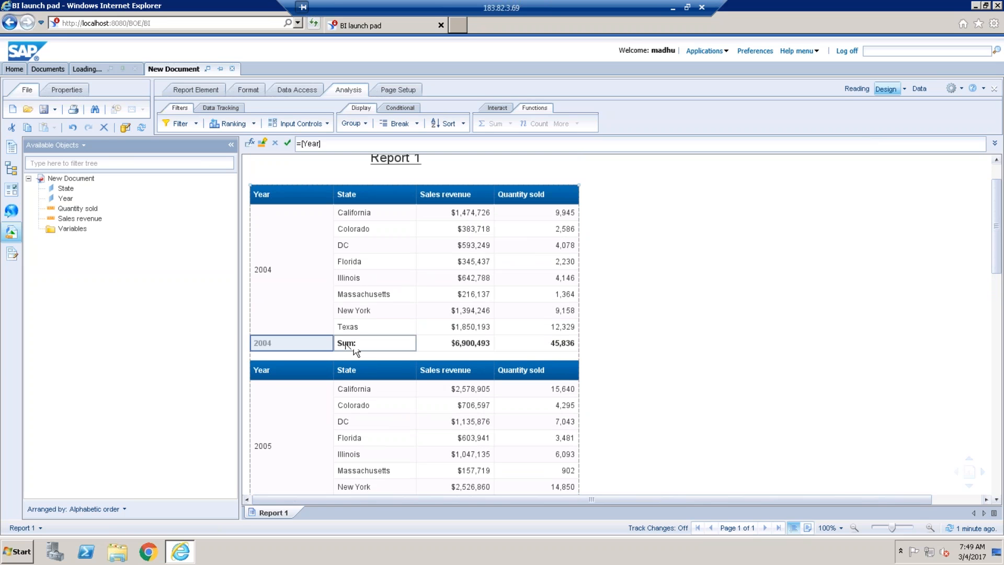
left_click(356, 349, "ctrl")
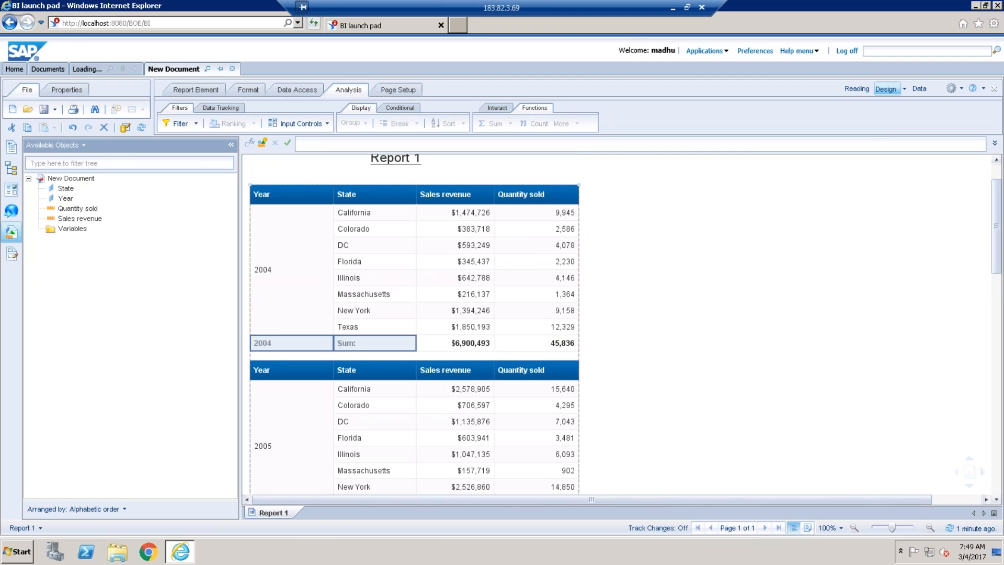
right_click(290, 342)
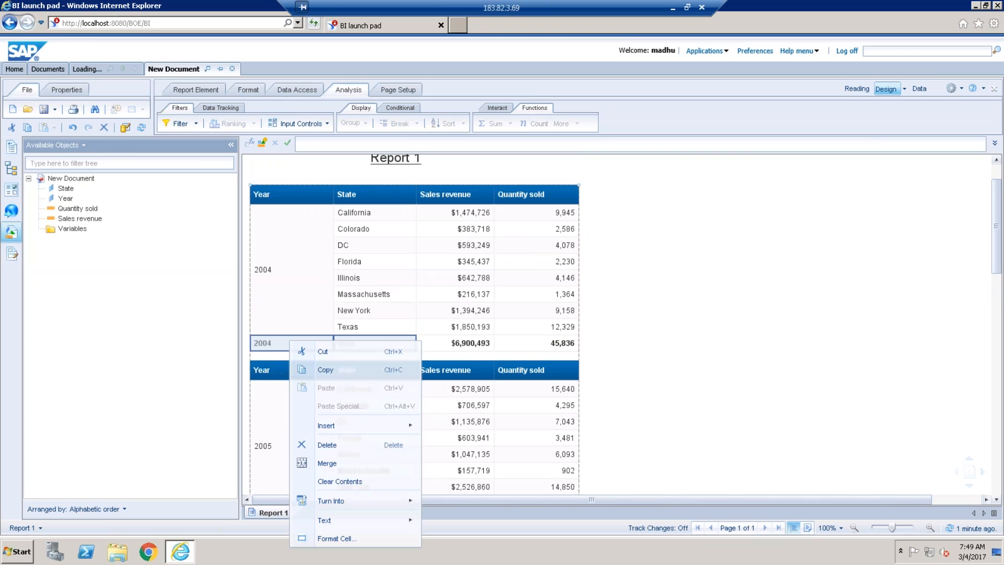
left_click(342, 464)
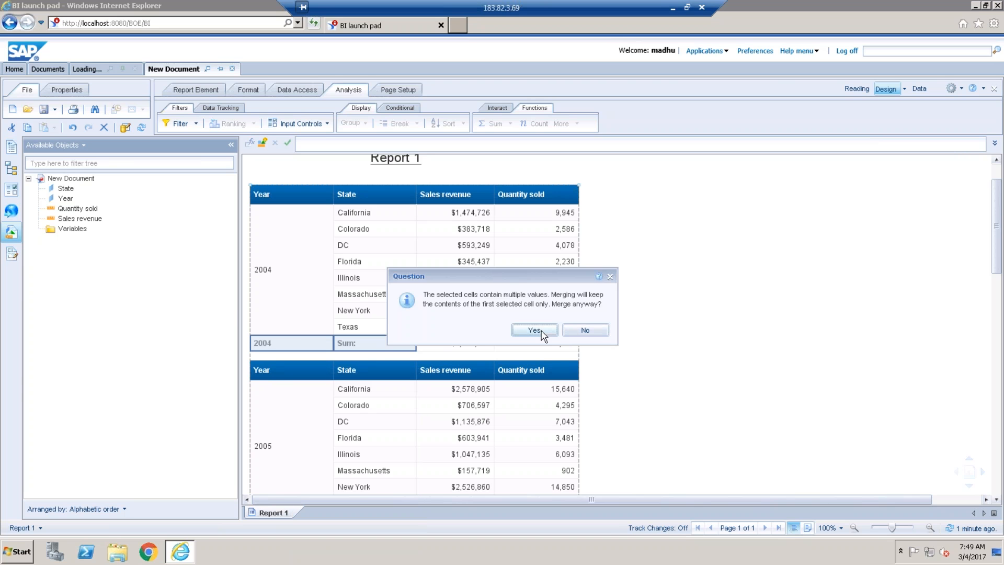
left_click(534, 330)
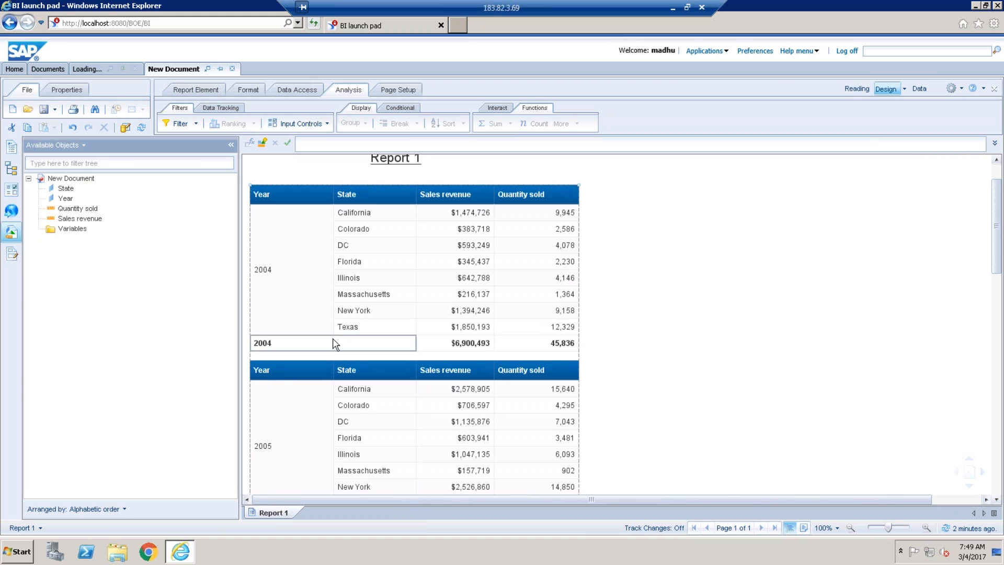
Replace the merged footer cell's Year formula with the text Total
left_click(291, 349)
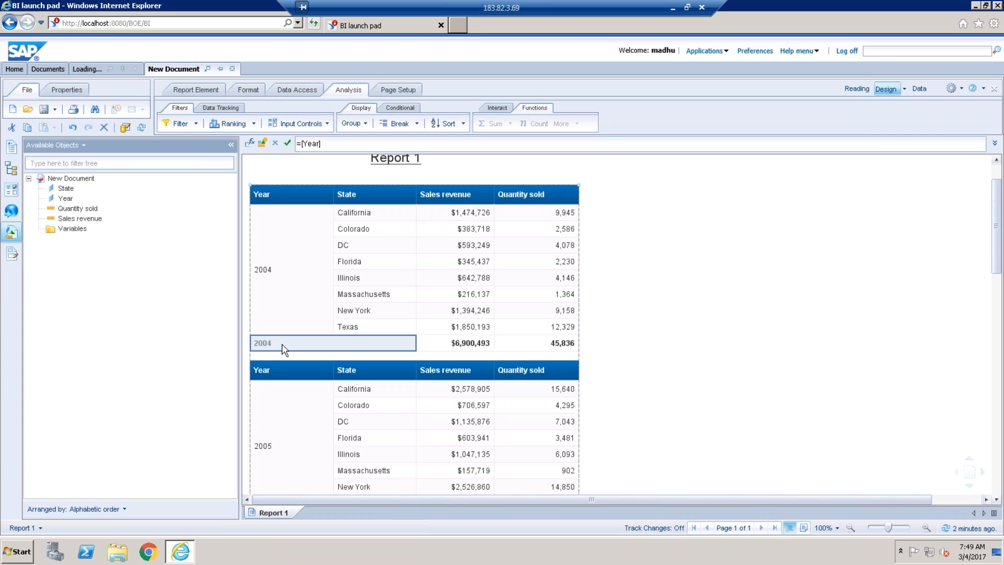
left_click_drag(333, 145, 294, 144)
key("Delete")
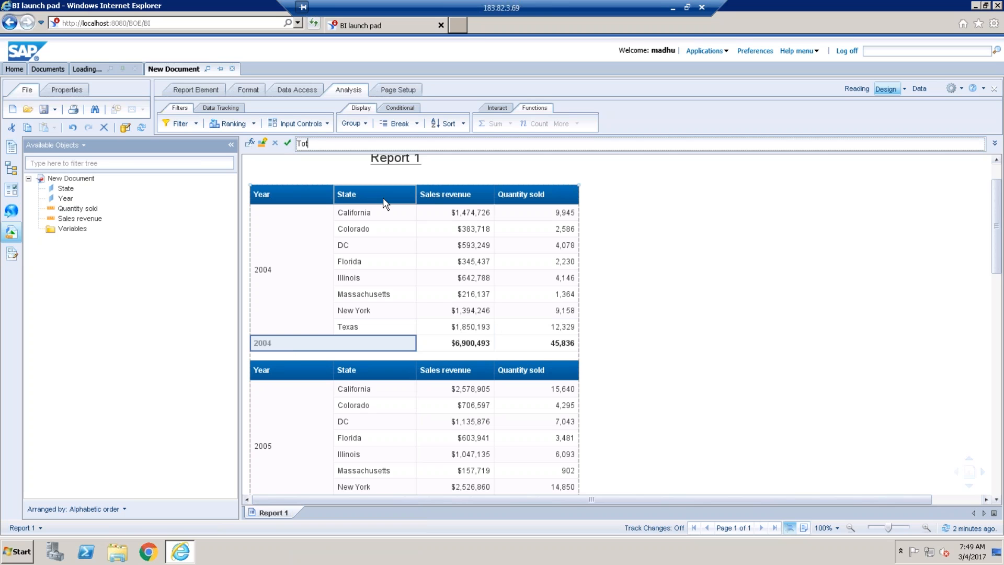
key("Return")
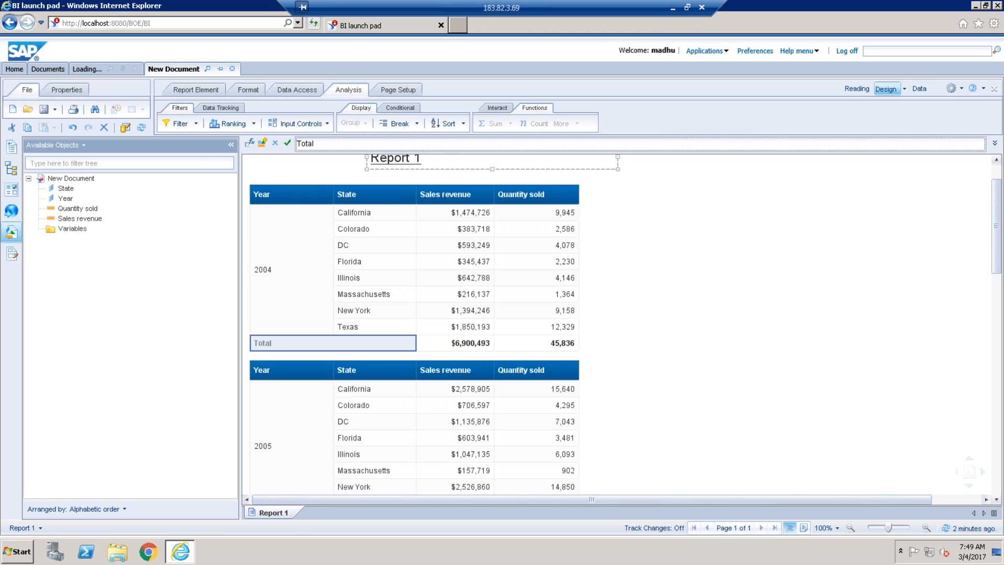
left_click(688, 339)
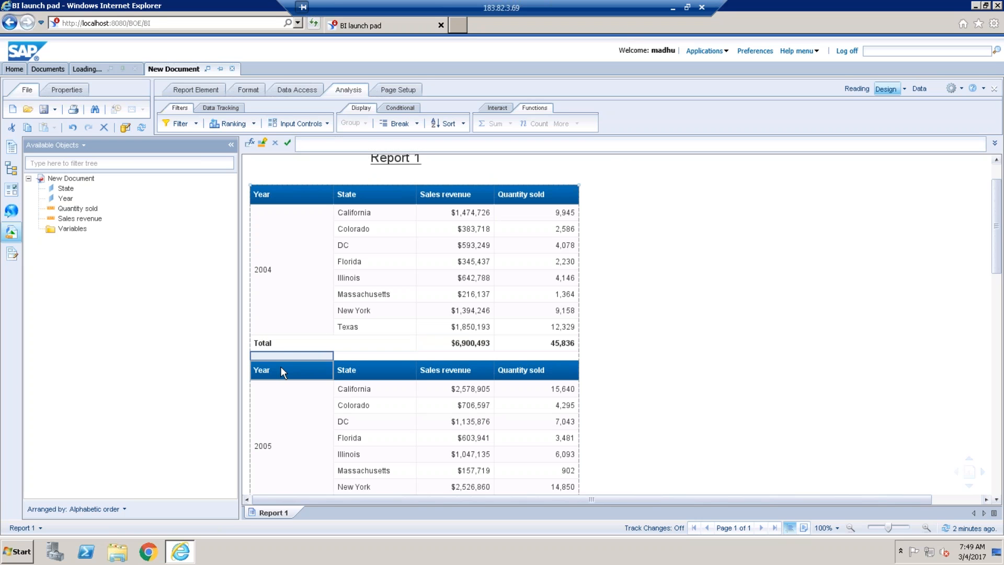
Remove the repeated break header row and the blank spacer row between the year sections
left_click(280, 366)
left_click(297, 355)
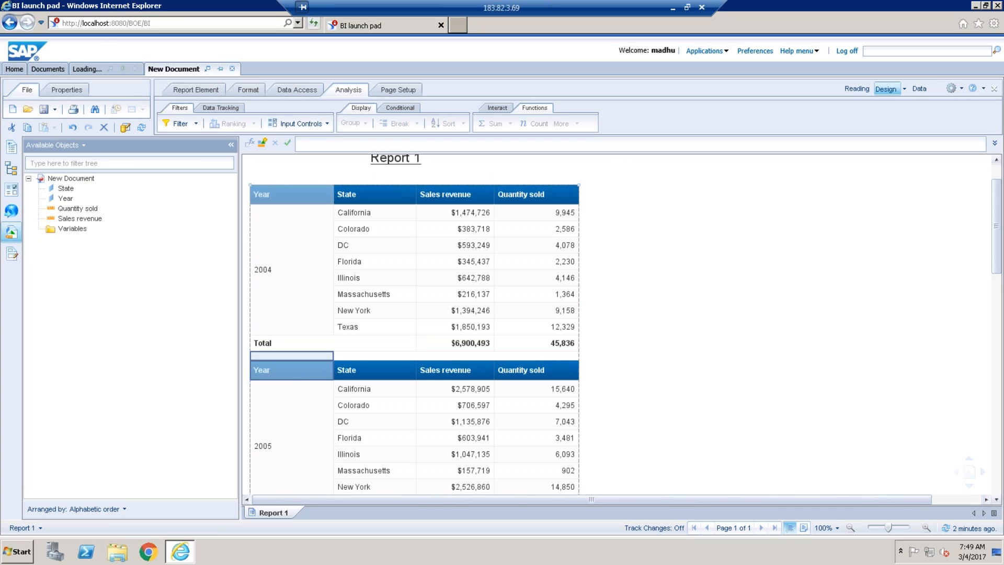
right_click(292, 371)
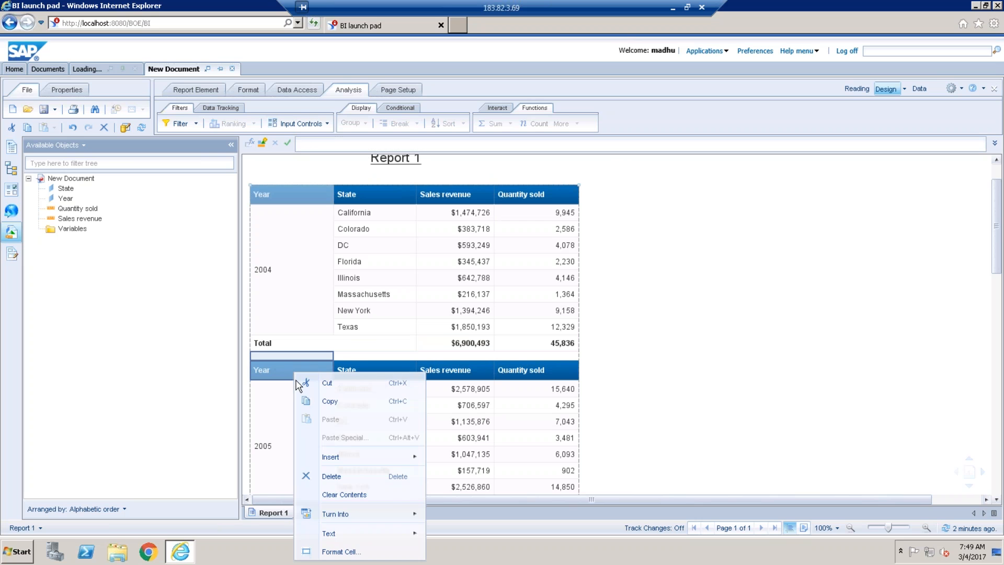
left_click(329, 476)
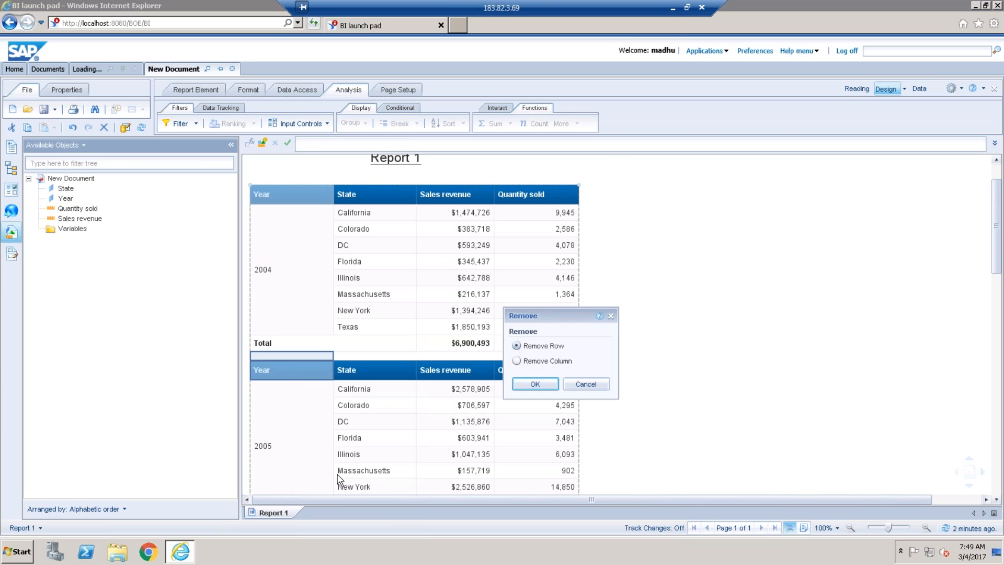
left_click(546, 385)
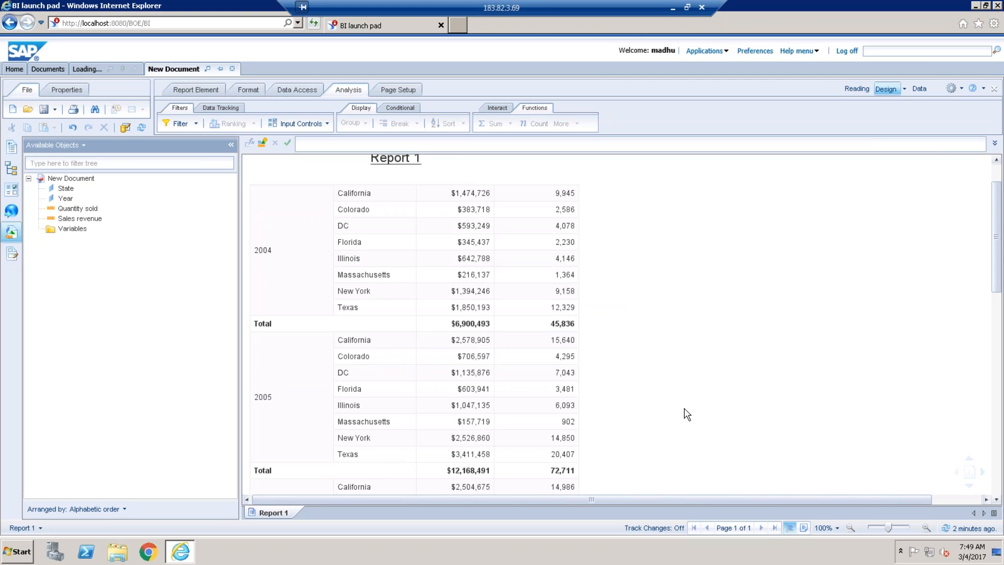
Fill the whole Total row, including the sales revenue and quantity sums, with a light yellow background
left_click_drag(997, 287, 997, 273)
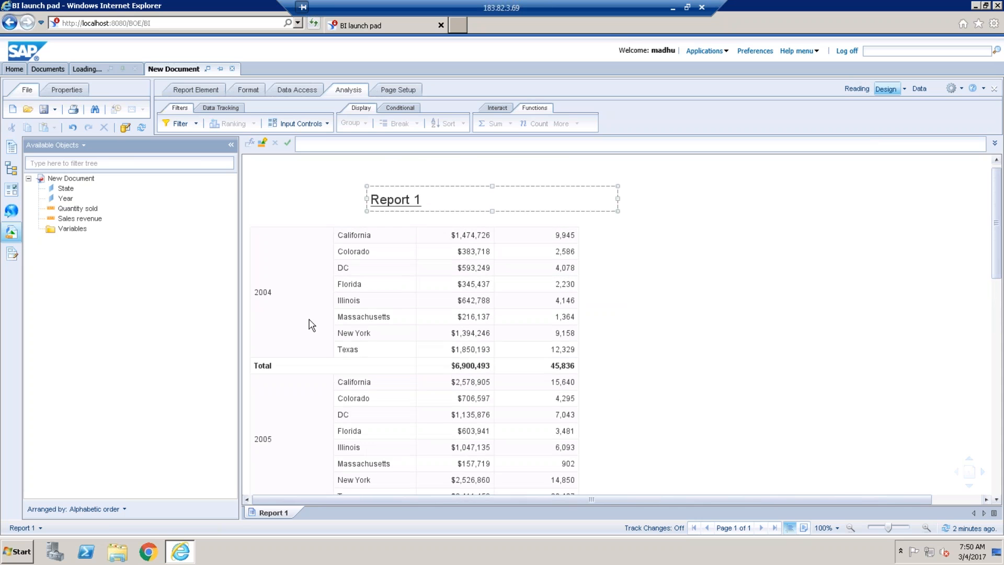
left_click_drag(999, 269, 993, 333)
left_click(342, 313)
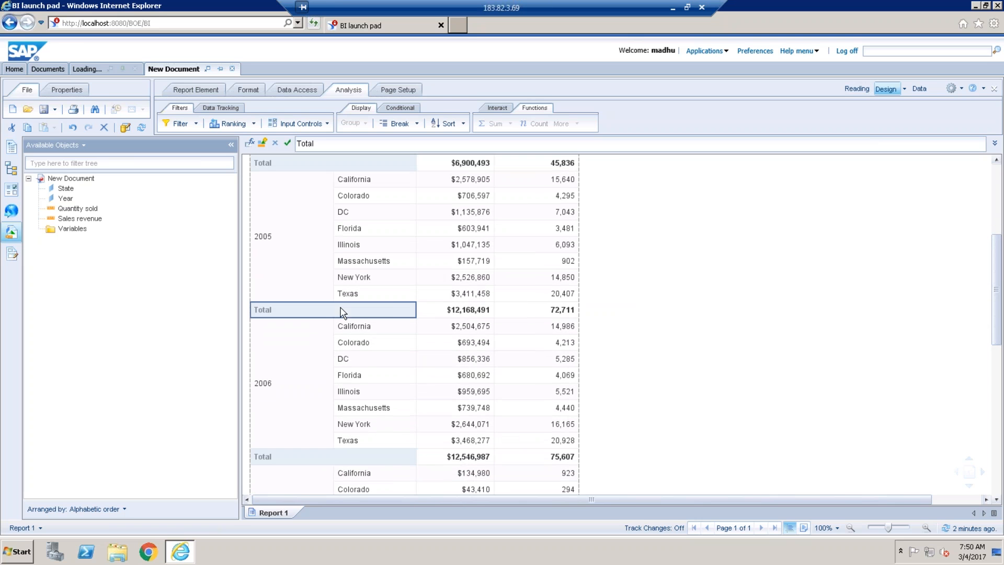
left_click(452, 312, "ctrl")
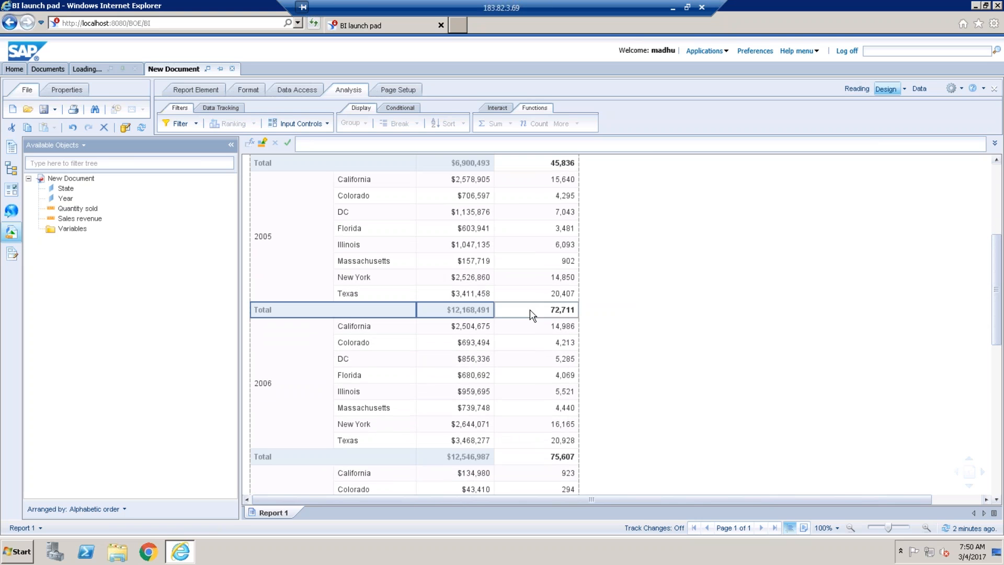
left_click(532, 312, "ctrl")
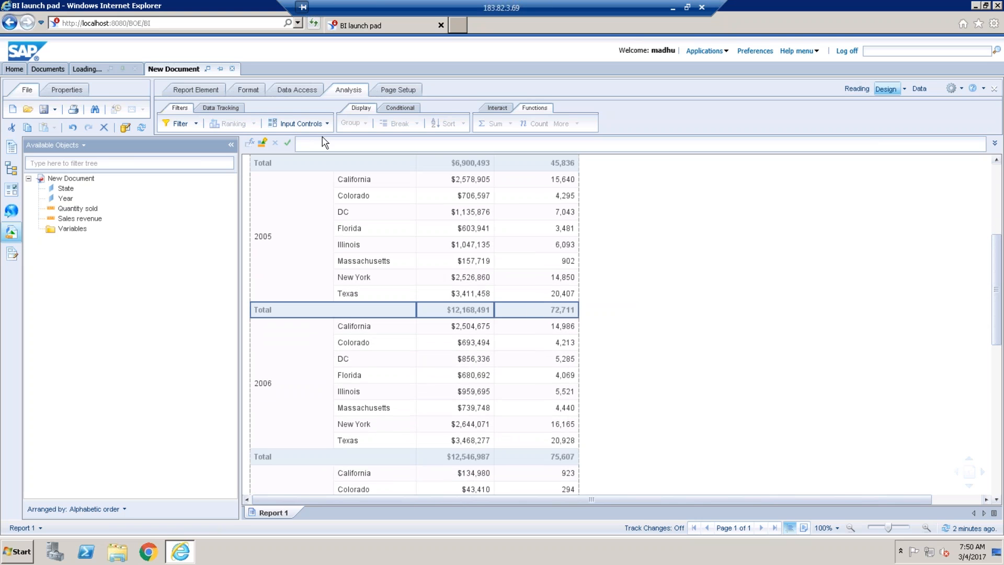
left_click(248, 90)
left_click(401, 125)
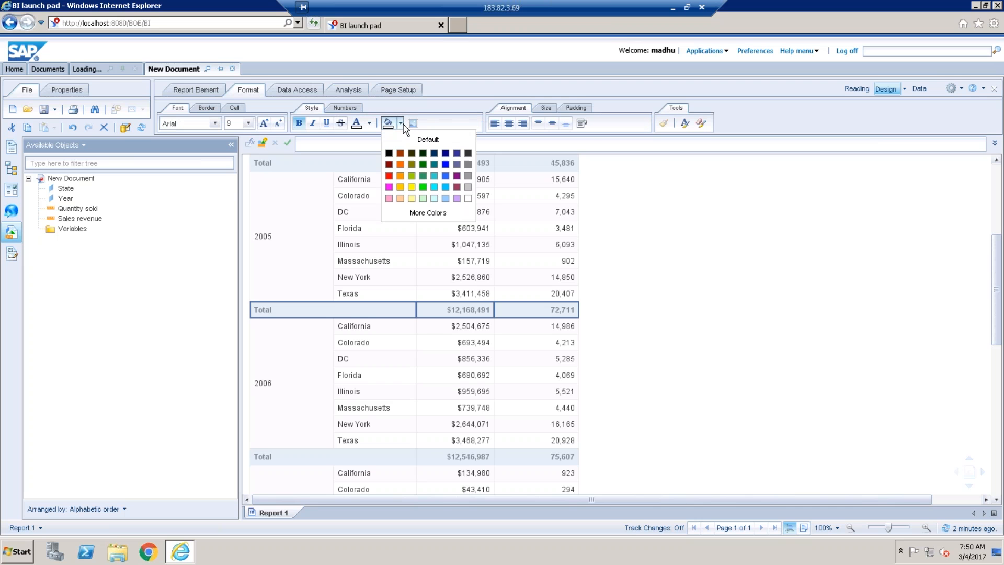
left_click(411, 199)
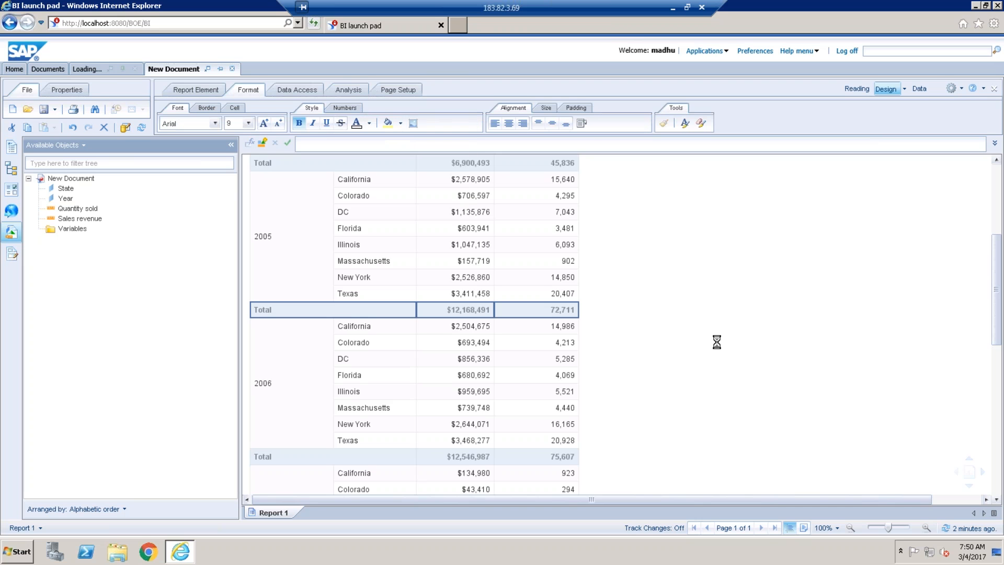
Turn on Show table headers in the table's format settings
left_click_drag(996, 341, 992, 264)
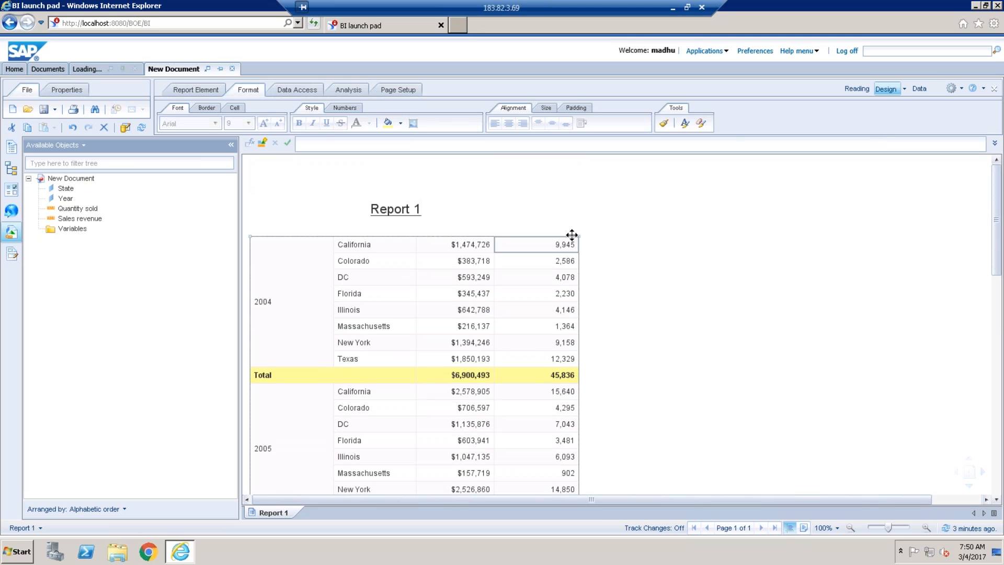
right_click(571, 234)
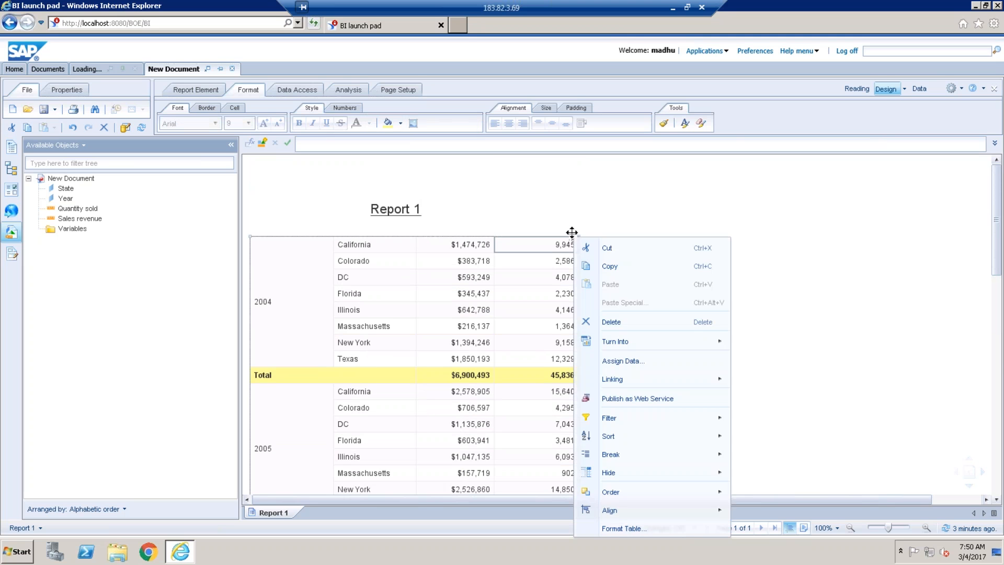
left_click(633, 527)
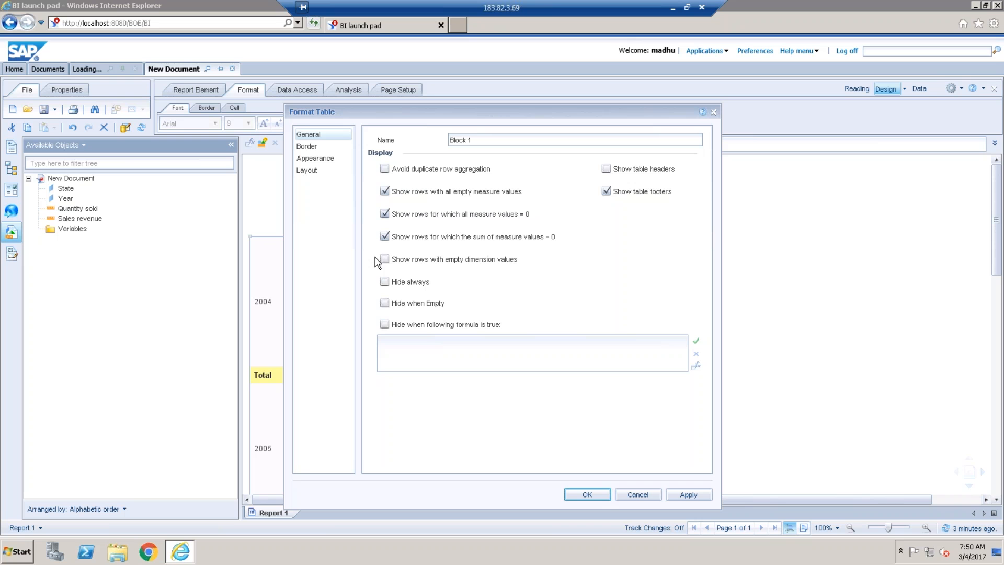
left_click(606, 169)
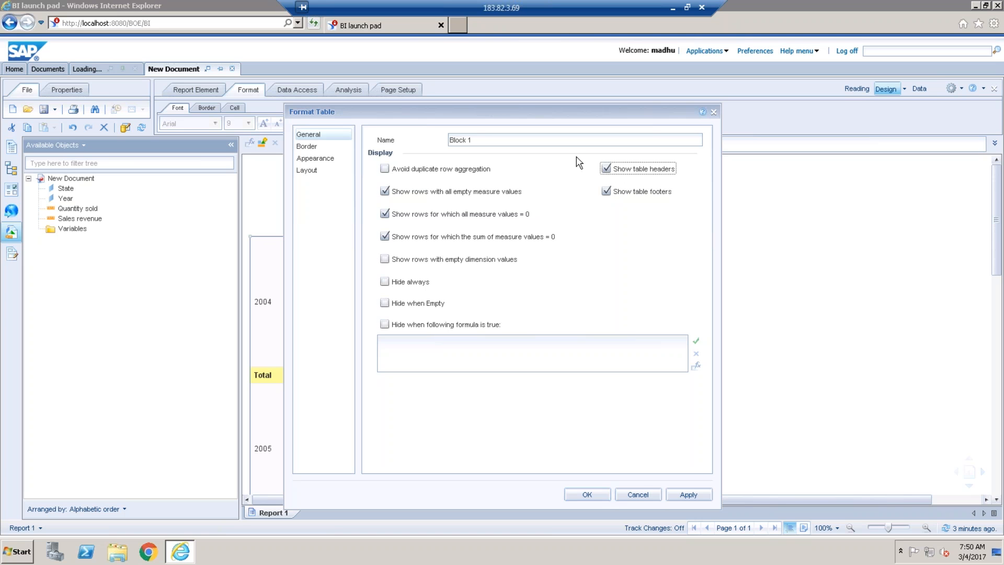
left_click(601, 496)
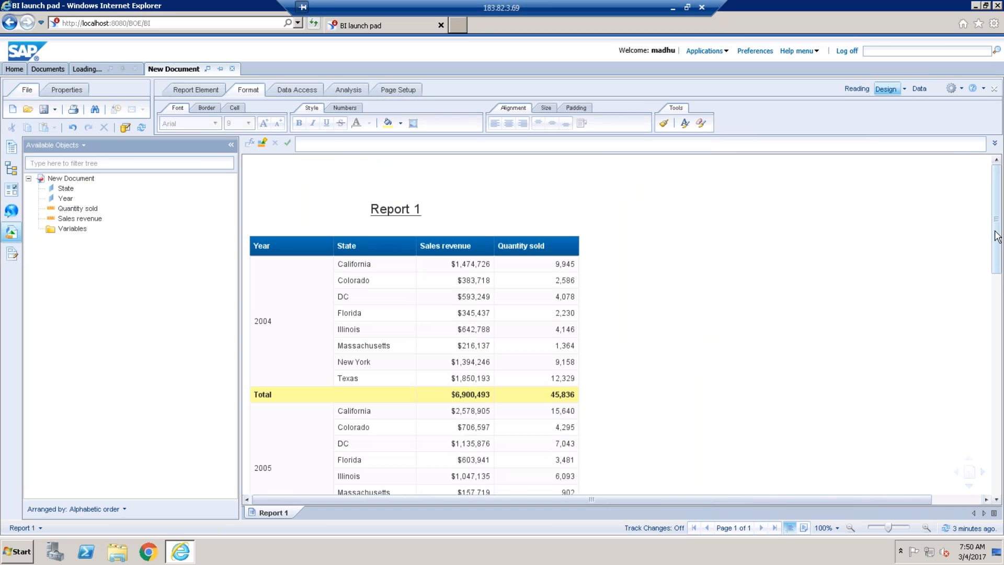
Give the Year, State, Sales revenue and Quantity sold header cells a red background
left_click_drag(995, 242, 990, 216)
left_click(298, 246)
left_click(384, 250, "ctrl")
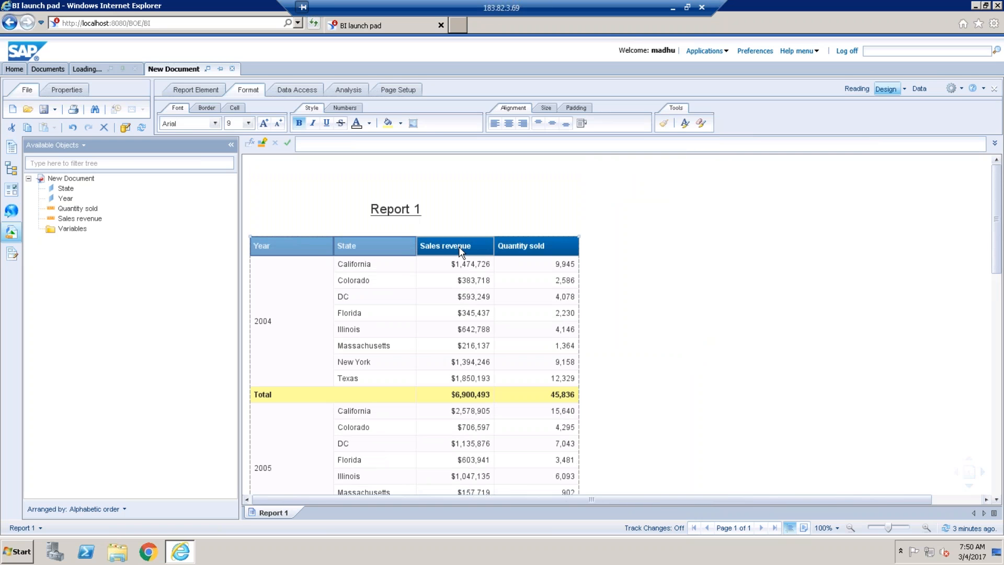
left_click(459, 247, "ctrl")
left_click(527, 242, "ctrl")
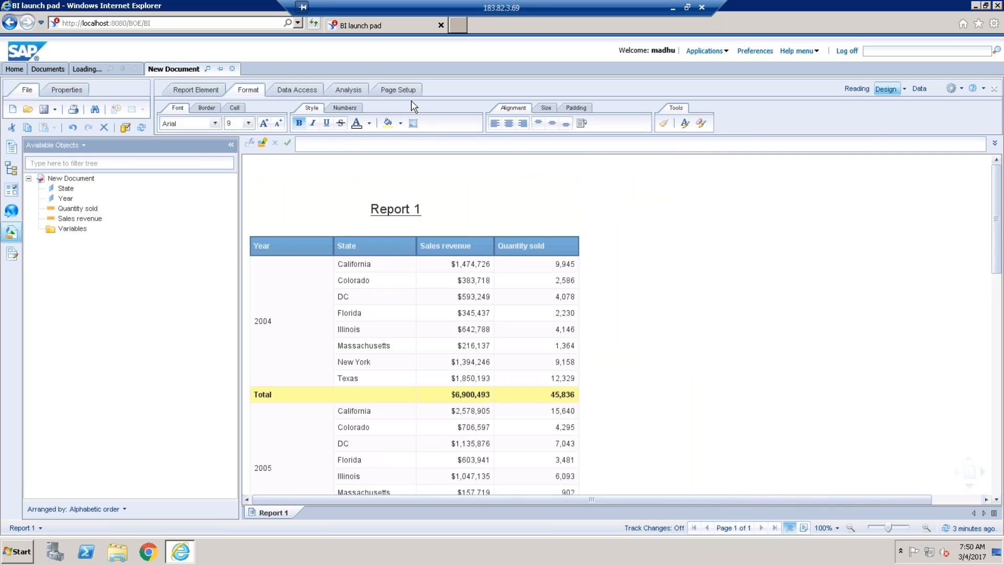
left_click(400, 124)
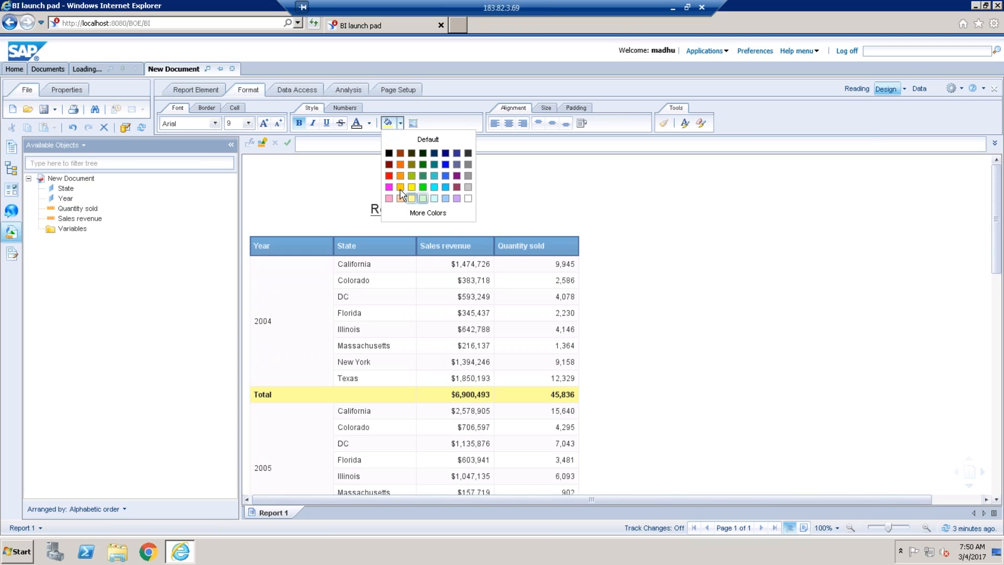
left_click(389, 176)
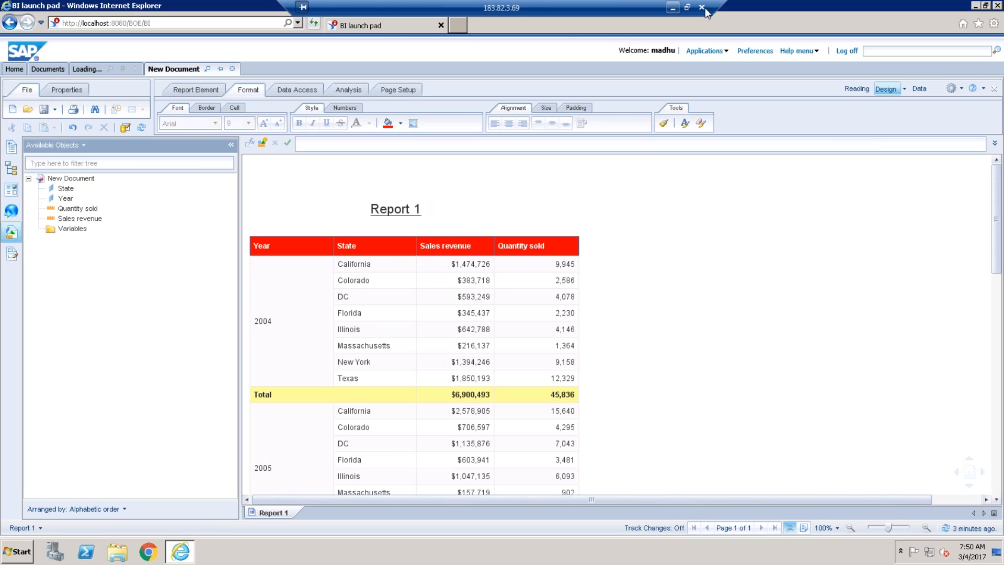
Review the sample layout in the Excel workbook Book1 and return to the Web Intelligence document in the remote session
left_click(673, 8)
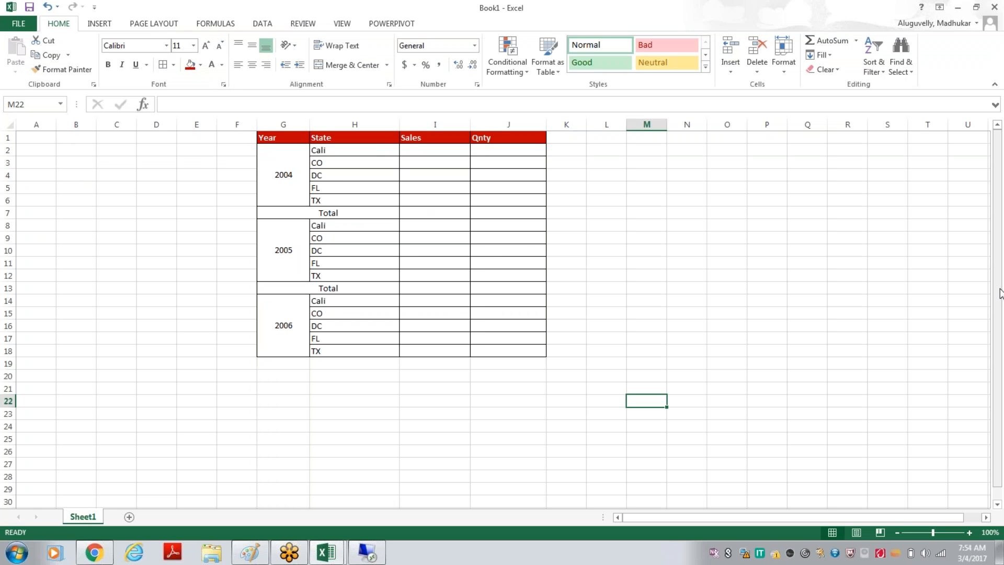
left_click_drag(1000, 317, 999, 230)
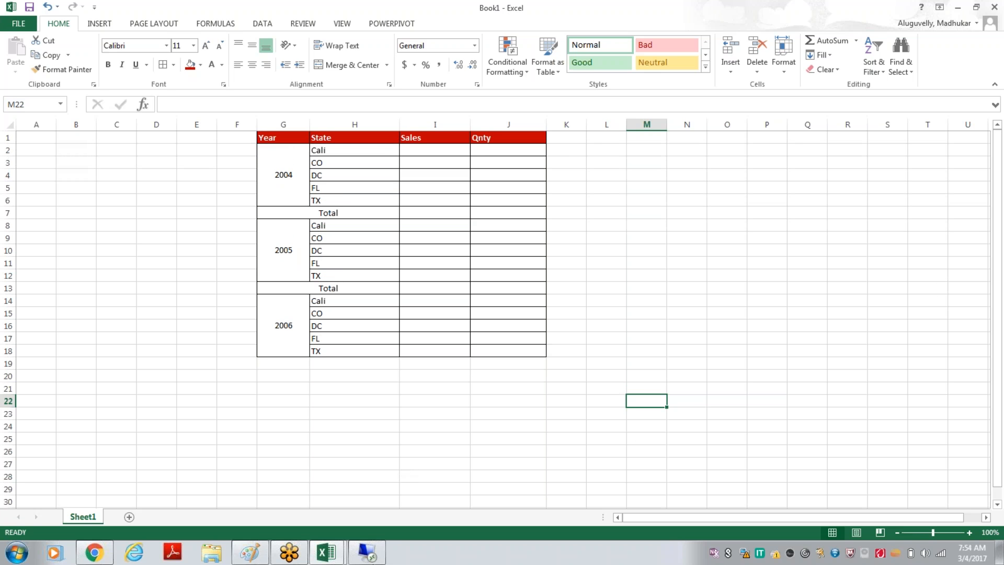
left_click(367, 553)
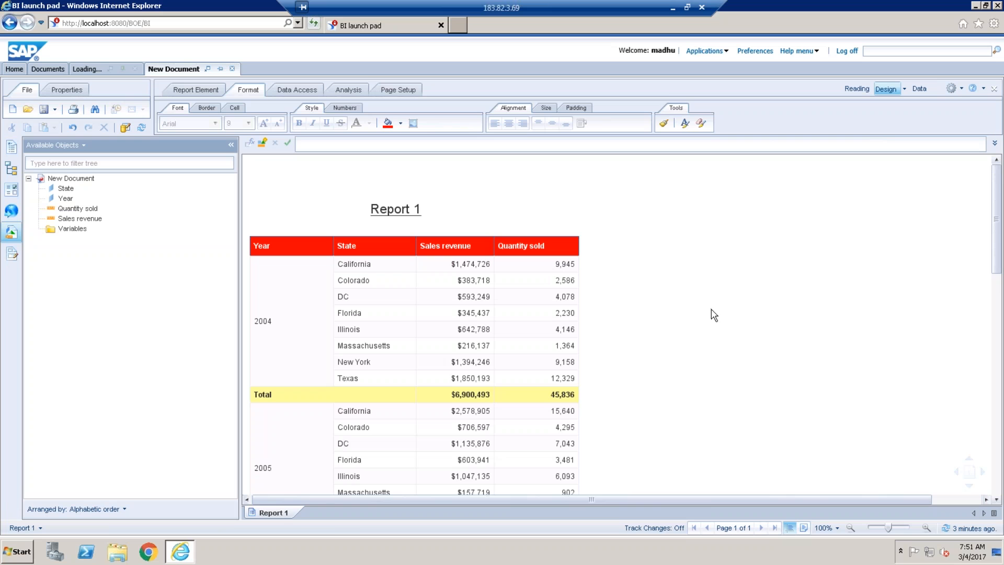
Add a new report to the document and insert an empty three-column vertical table near the top of its page
right_click(289, 514)
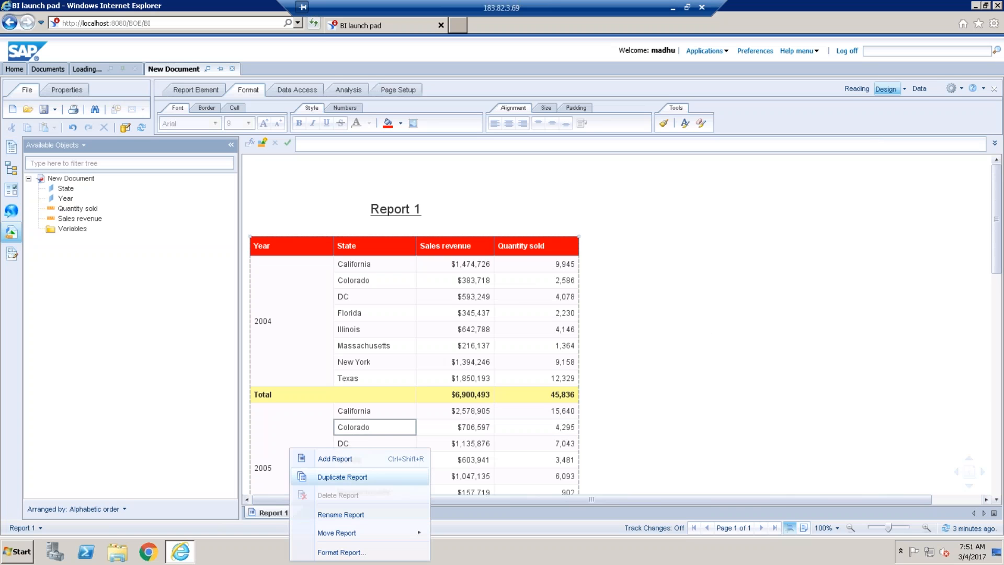
left_click(343, 460)
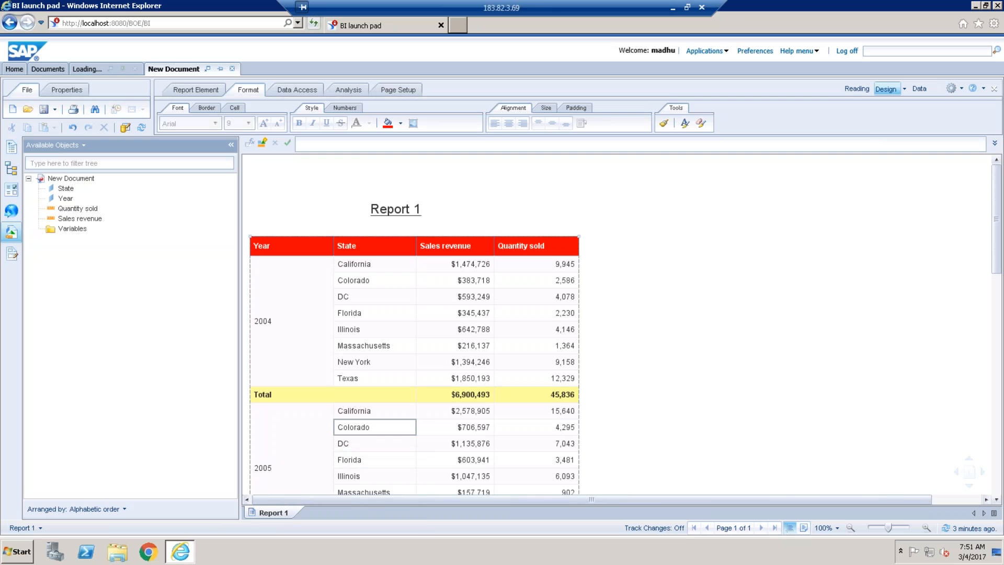
left_click(191, 94)
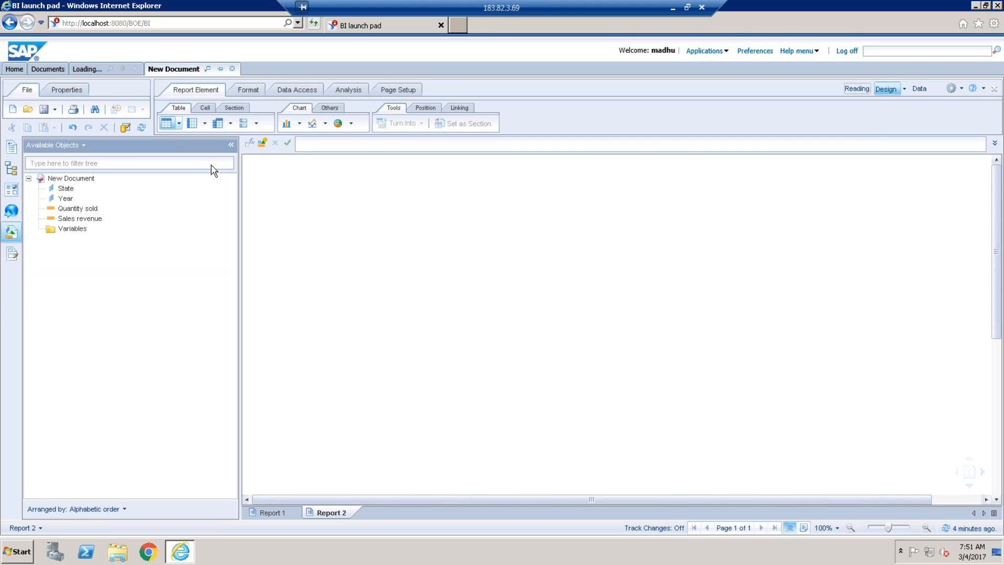
left_click(296, 233)
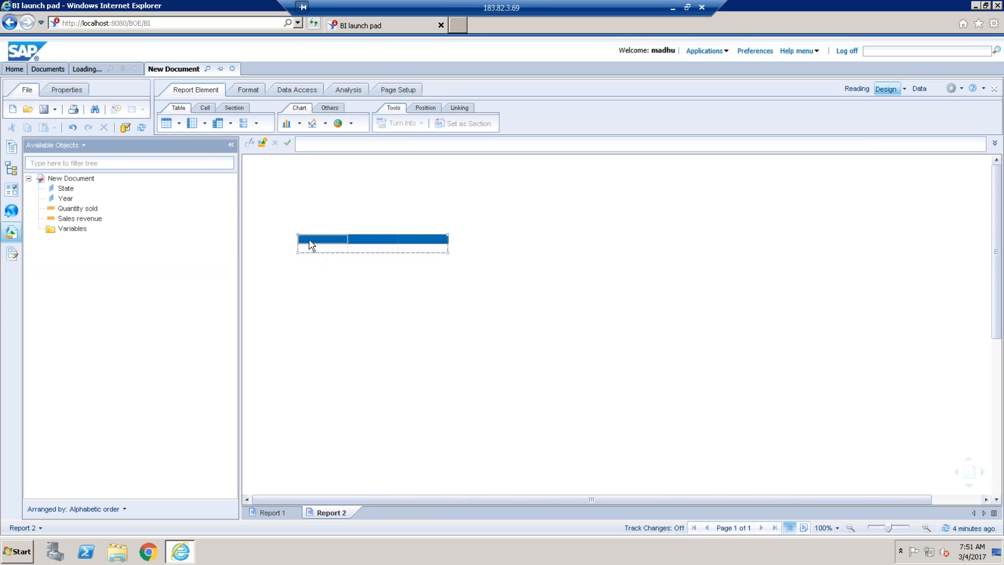
Fill the new table with Year, State, Sales revenue and Quantity sold, adding Quantity sold as a fourth column
left_click_drag(65, 198, 323, 237)
left_click(66, 188)
left_click_drag(103, 195, 384, 252)
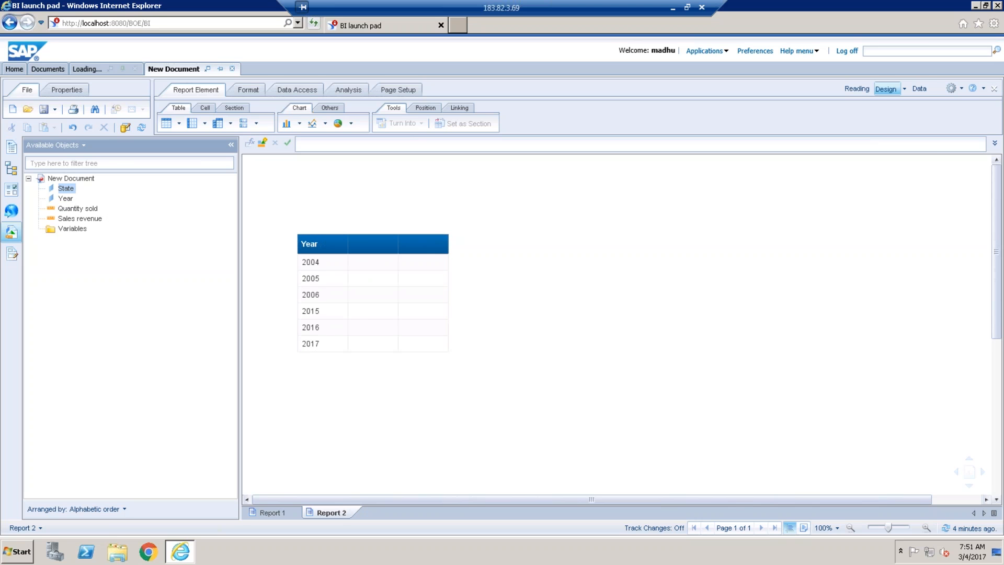
left_click_drag(82, 220, 425, 240)
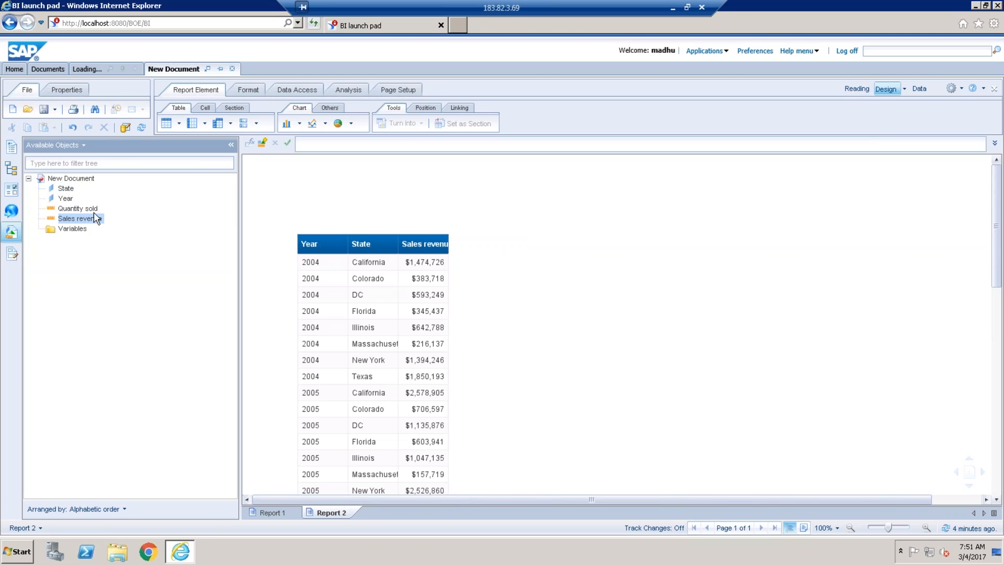
left_click_drag(87, 213, 476, 243)
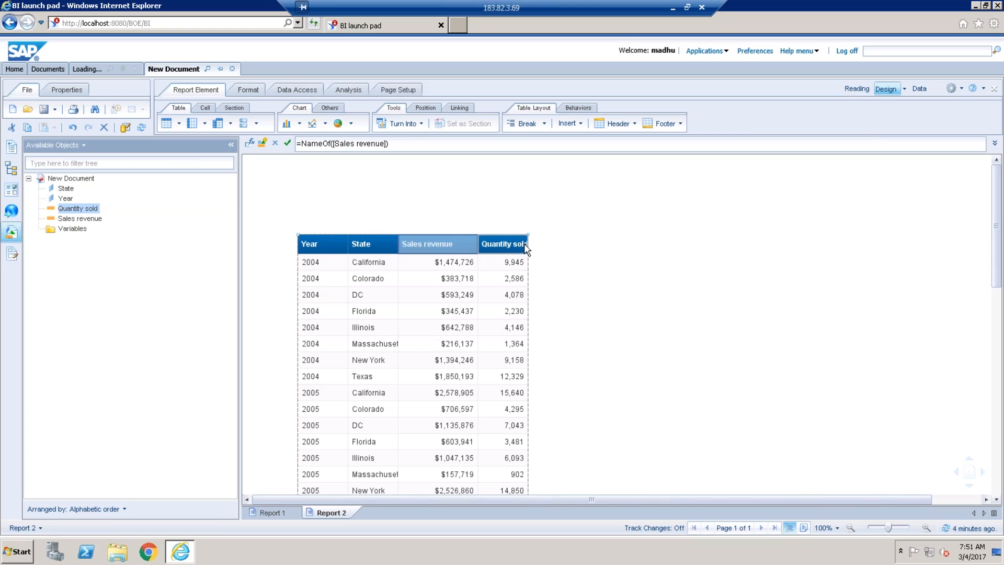
Widen the Quantity sold, State and Year columns so their contents fit
left_click(524, 243)
left_click_drag(528, 244, 569, 243)
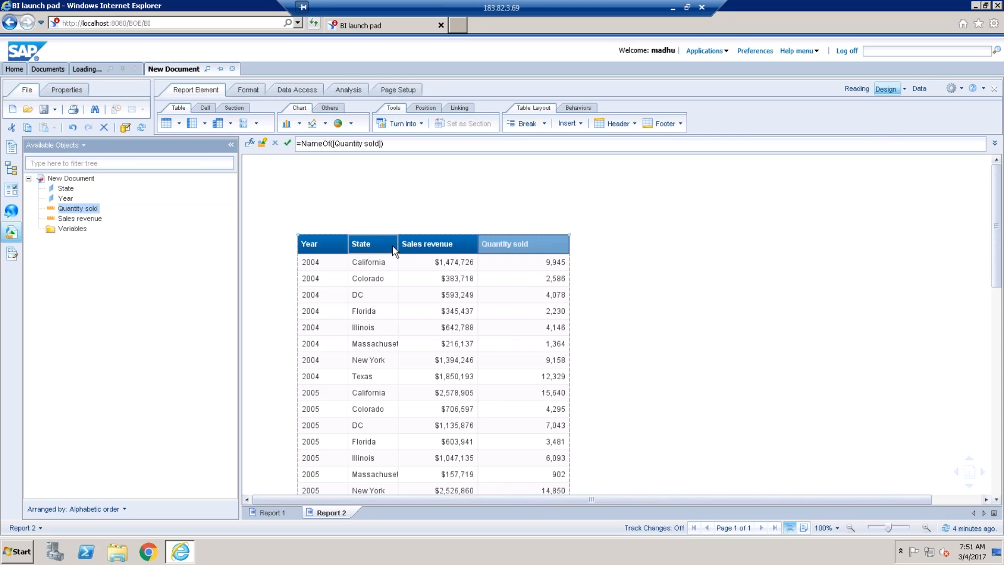
left_click_drag(398, 244, 429, 244)
left_click_drag(348, 244, 383, 242)
Apply a break on the Year column of the new table
left_click(347, 328)
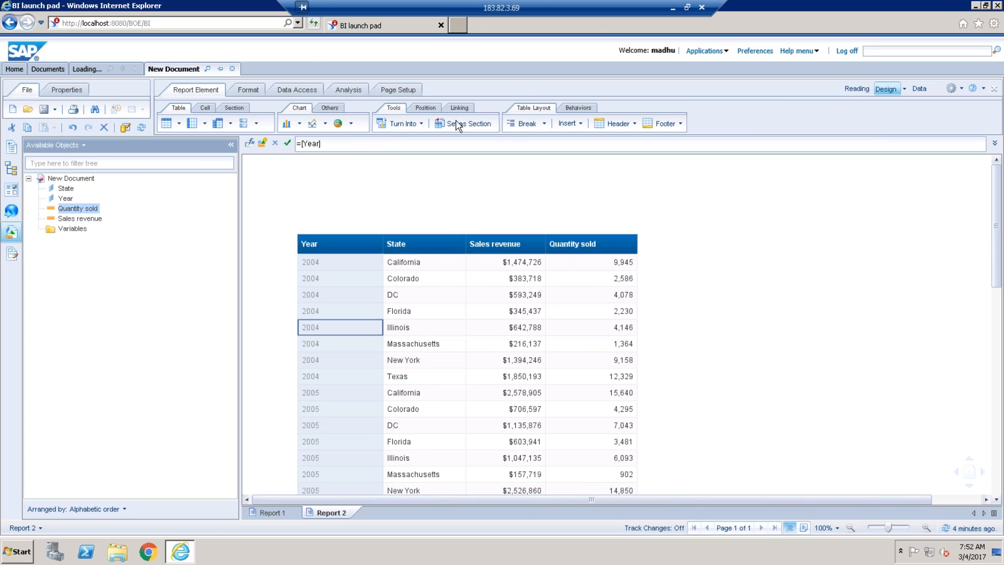
left_click(313, 91)
left_click(348, 89)
left_click(397, 124)
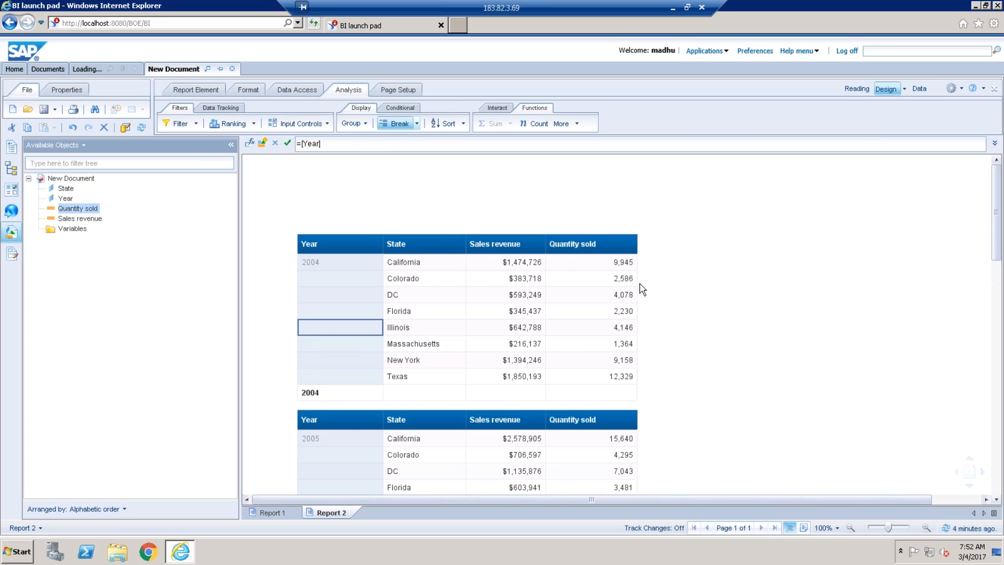
left_click(787, 373)
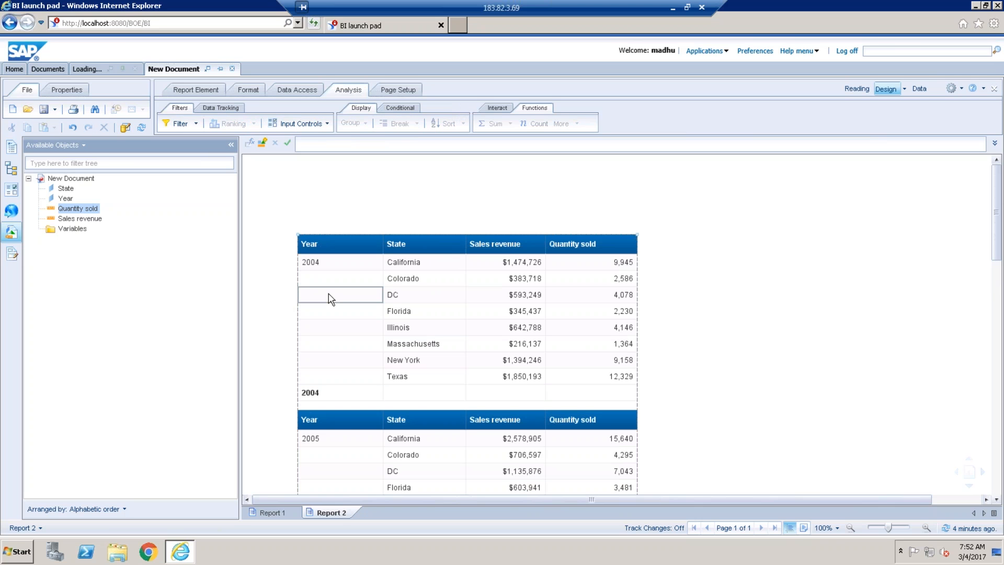
Add sum calculations for the Sales revenue and Quantity sold columns to the yearly break footers
left_click(534, 369)
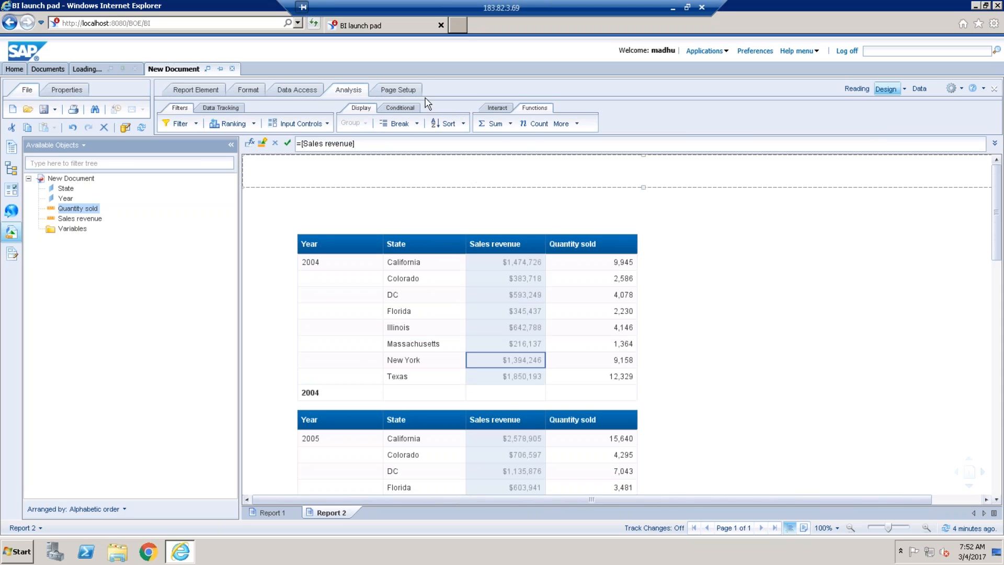
left_click(494, 124)
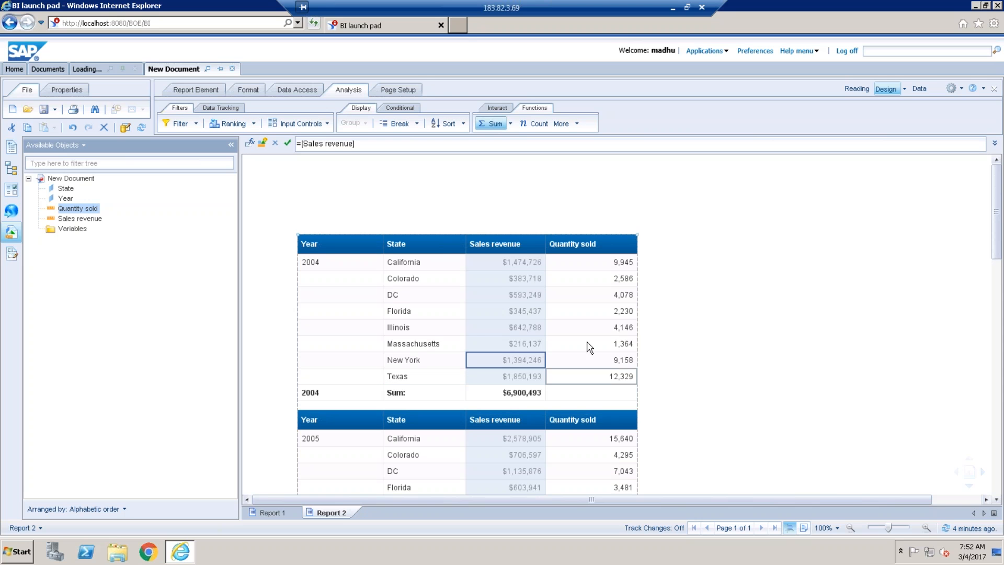
left_click(589, 343)
left_click(490, 125)
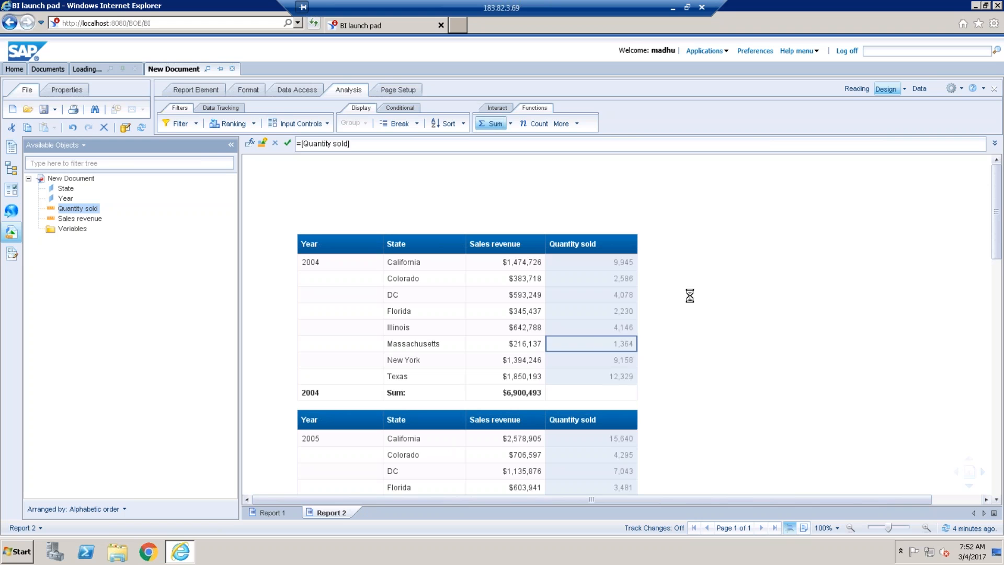
left_click(731, 336)
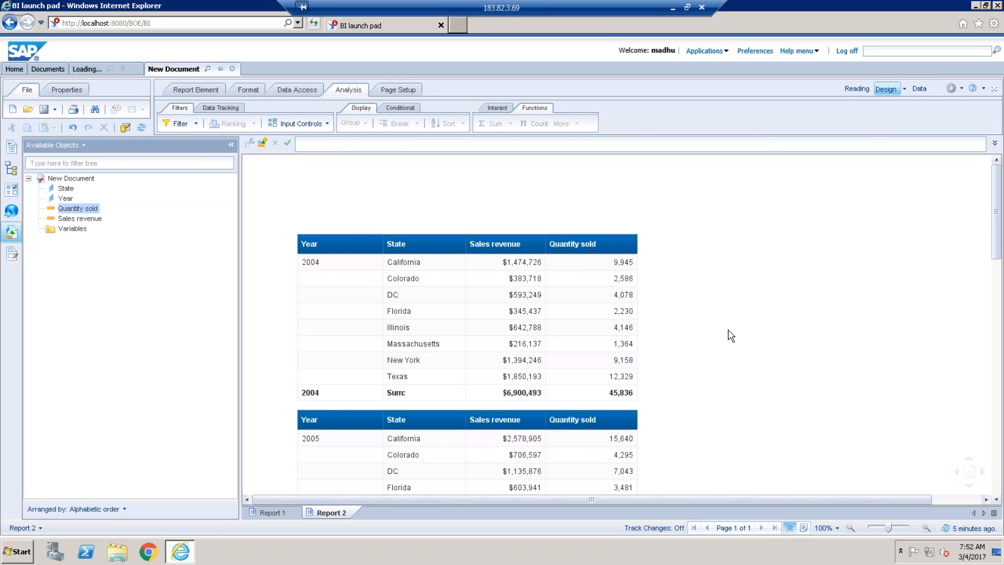
Copy the formula =[Year] from the break footer's Year cell into the adjacent Sum: cell
left_click(360, 391)
left_click(328, 145)
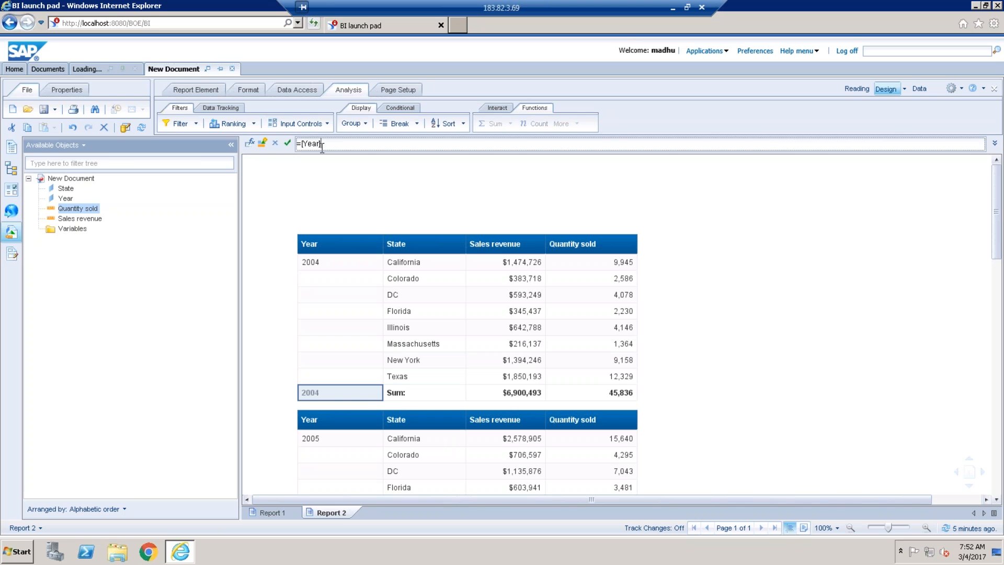
left_click_drag(305, 146, 297, 146)
key("ctrl+c")
left_click(422, 395)
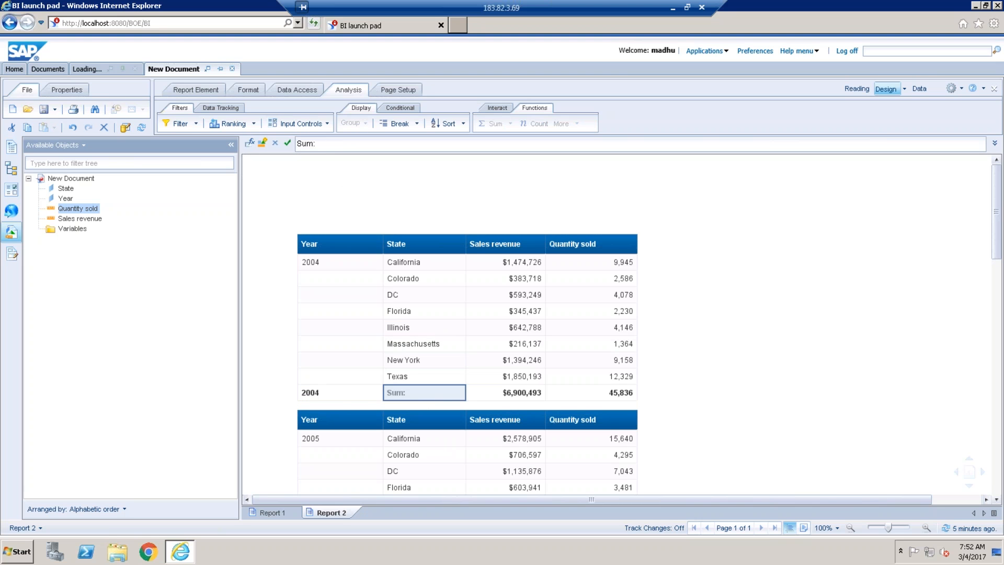
left_click_drag(335, 143, 292, 144)
key("ctrl+v")
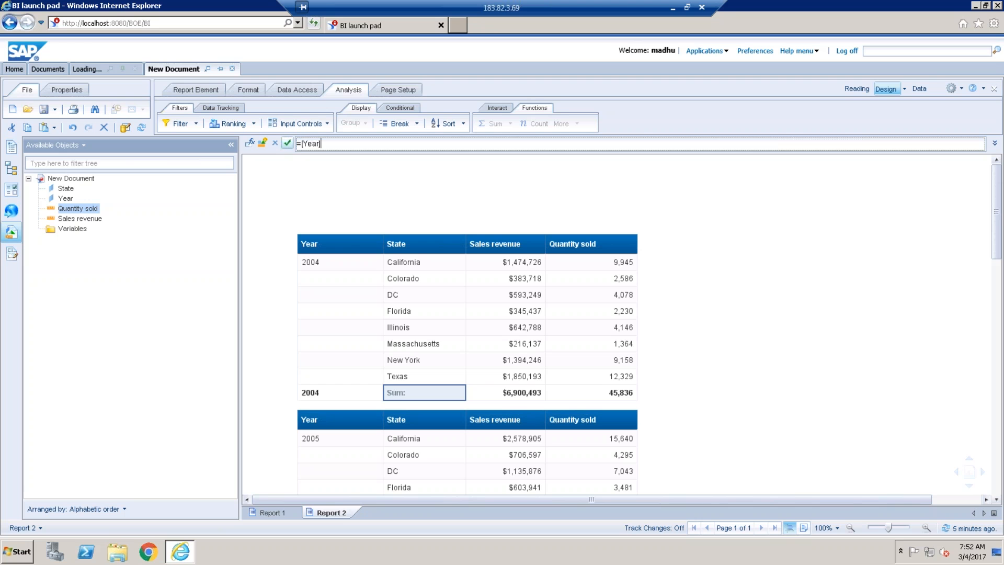
left_click(287, 143)
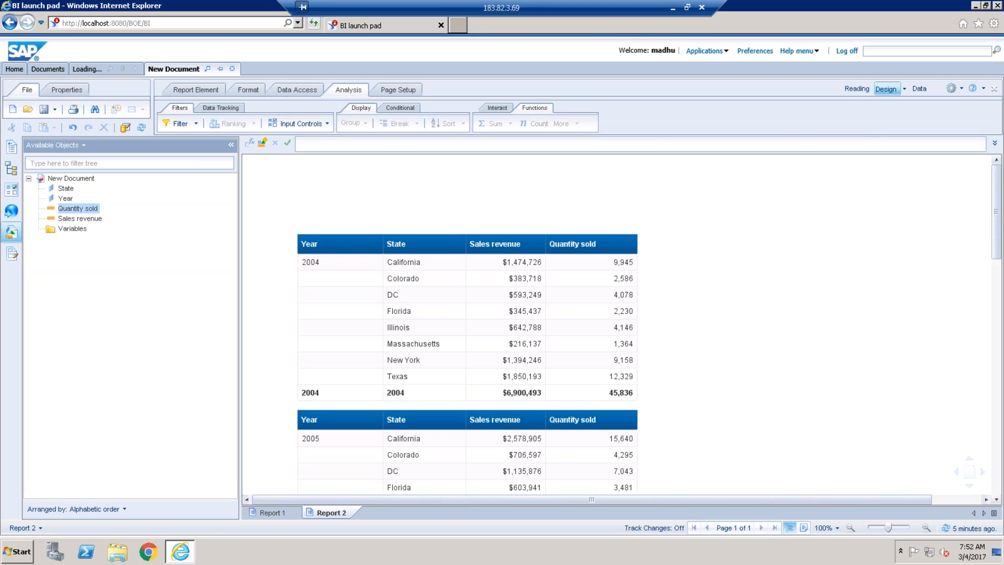
Replace the State header cell's formula with =[Year] copied from the break footer, so each section header carries its year
left_click(429, 243)
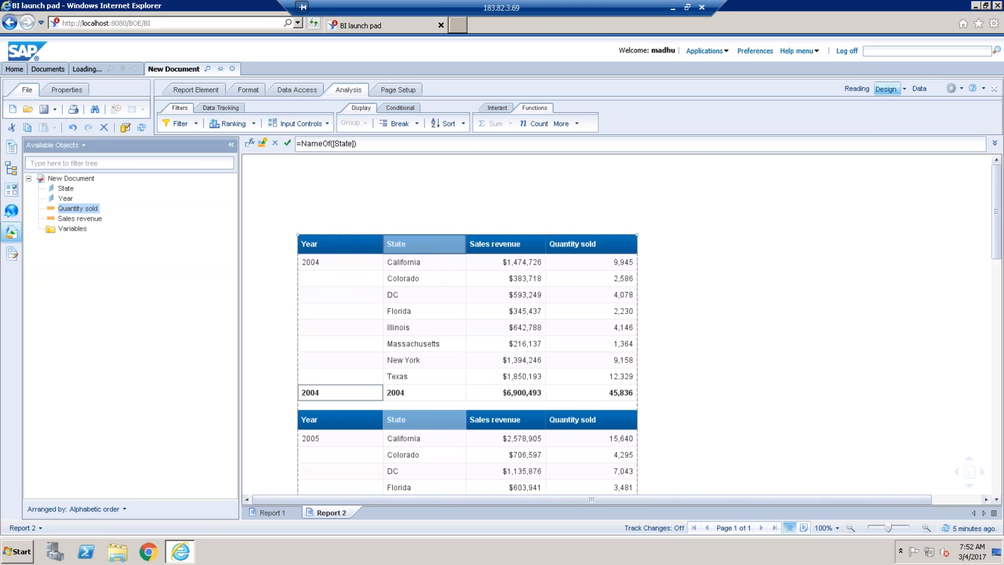
left_click(340, 393)
left_click_drag(330, 145, 291, 147)
key("ctrl+c")
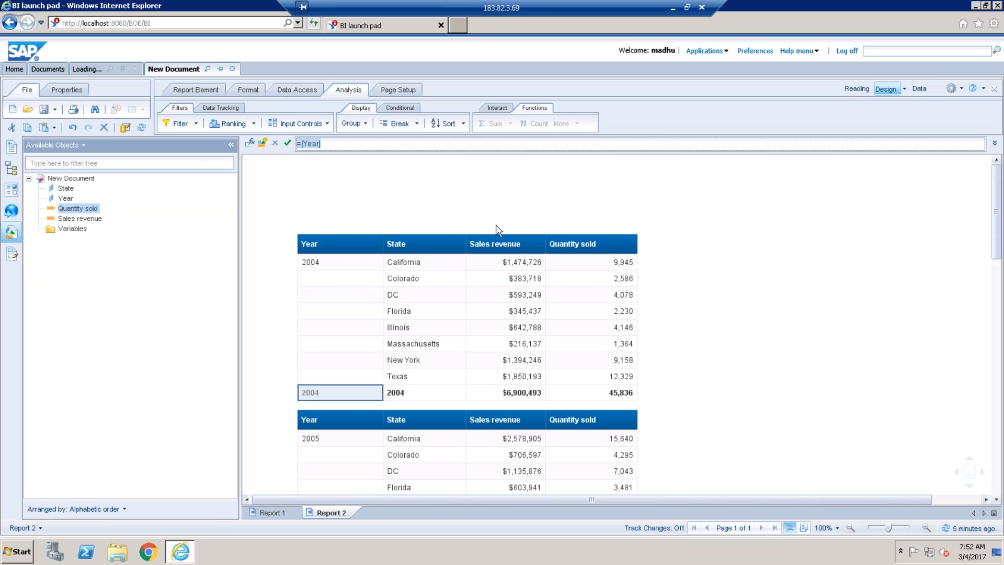
left_click(432, 244)
left_click_drag(358, 143, 295, 142)
key("ctrl+v")
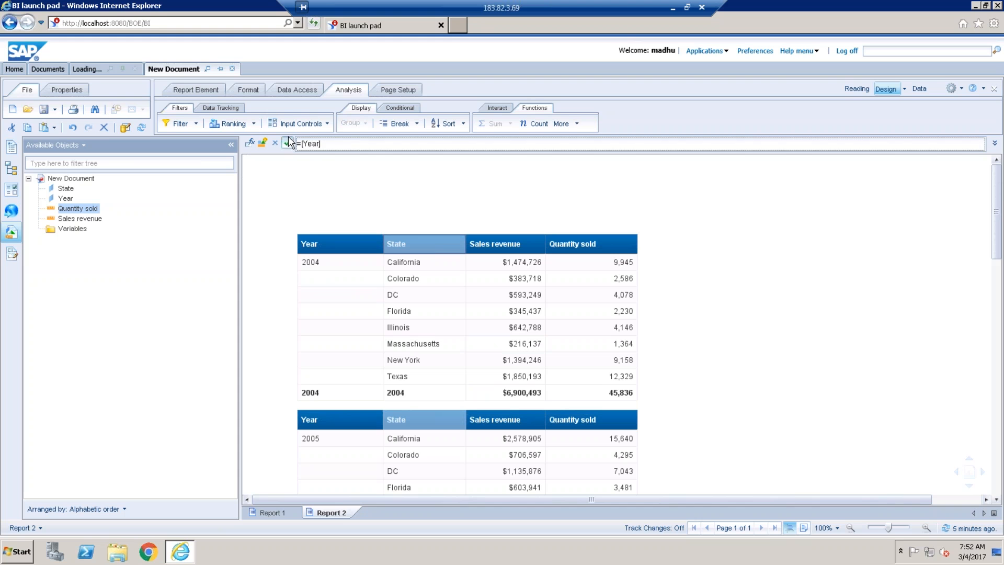
left_click(288, 138)
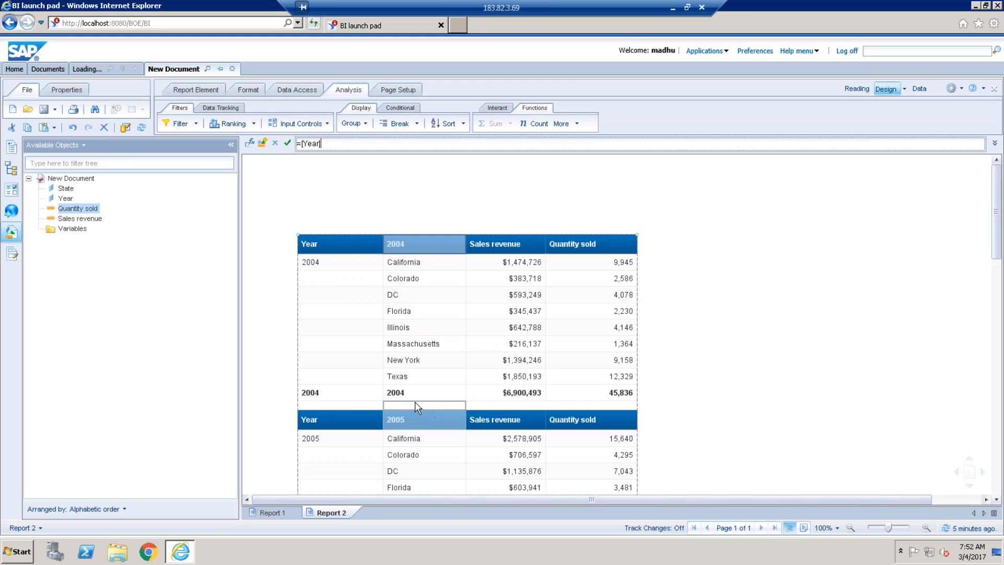
left_click(419, 393)
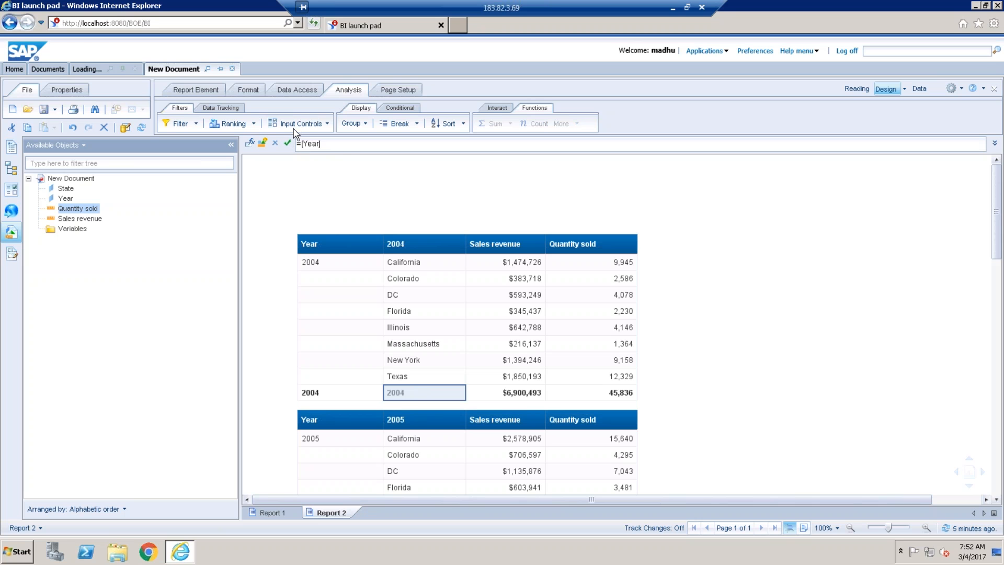
left_click(310, 146)
left_click_drag(310, 147, 291, 143)
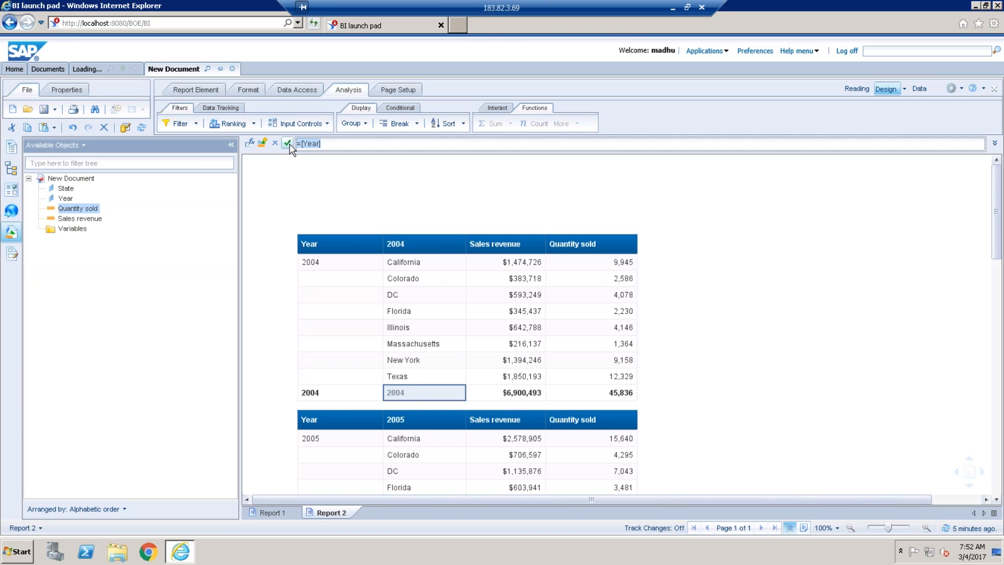
left_click(288, 143)
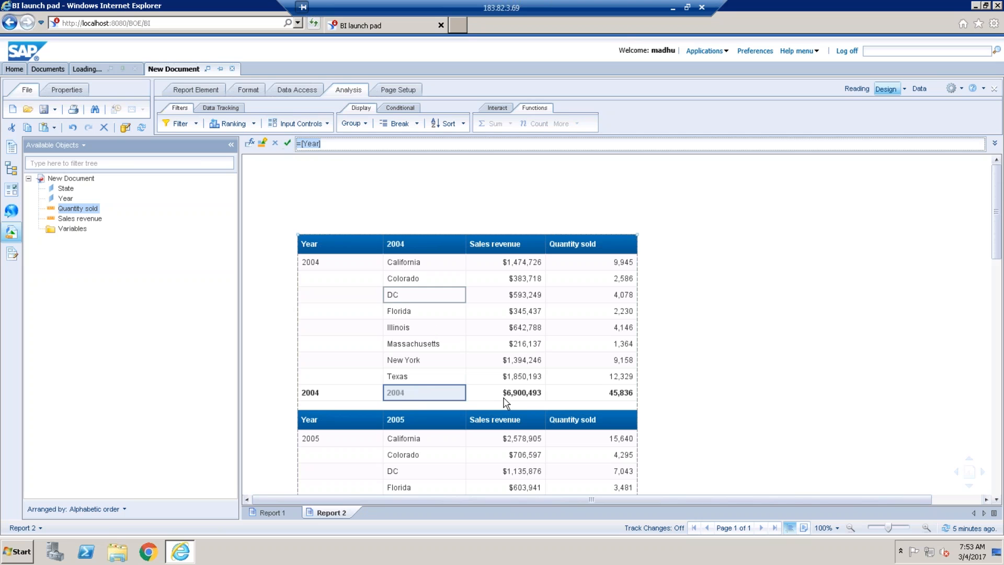
Replace the Sales revenue header cell's formula with =Sum([Sales revenue]) copied from the break footer
left_click(504, 393)
left_click_drag(394, 144, 300, 138)
key("ctrl+c")
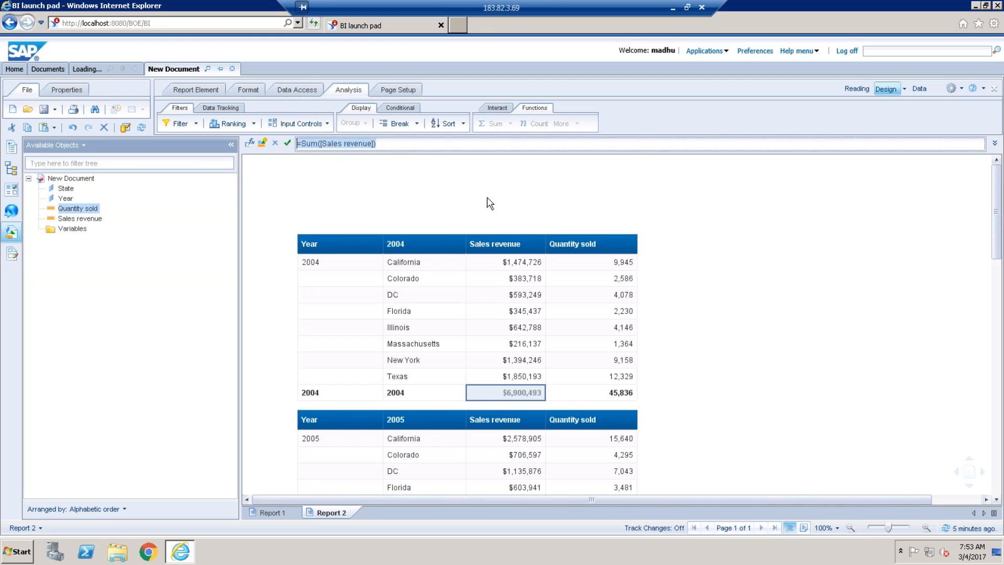
left_click_drag(405, 142, 287, 143)
key("ctrl+v")
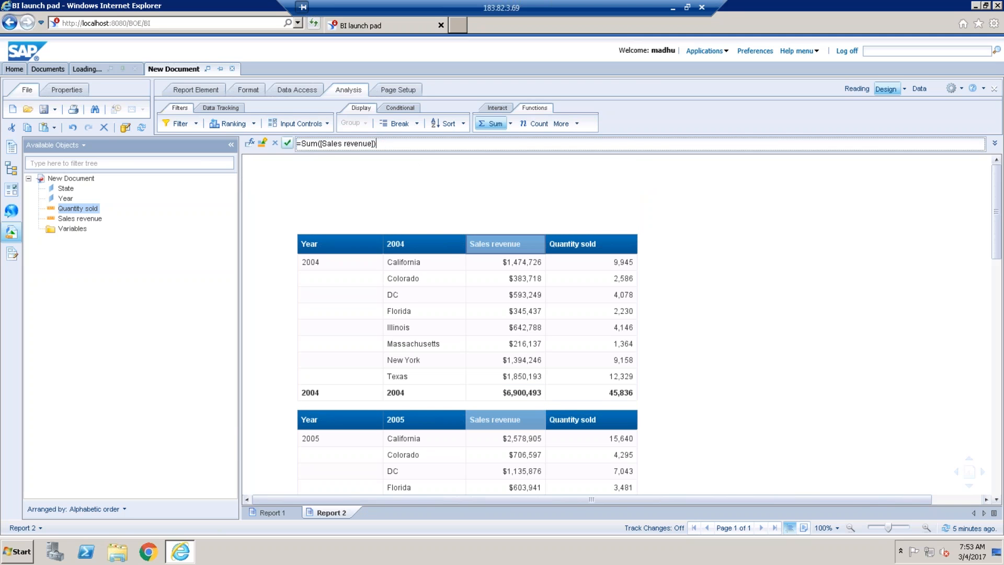
left_click(287, 143)
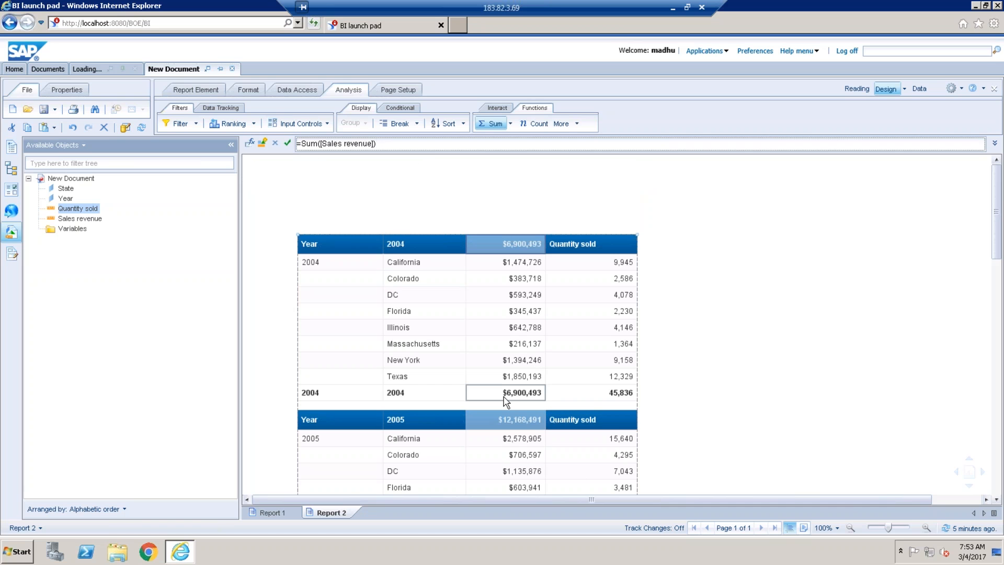
Change the break footer's label in the State column to Total and slightly narrow the Year column
left_click(410, 393)
left_click_drag(341, 147, 286, 141)
type("Total")
left_click(287, 143)
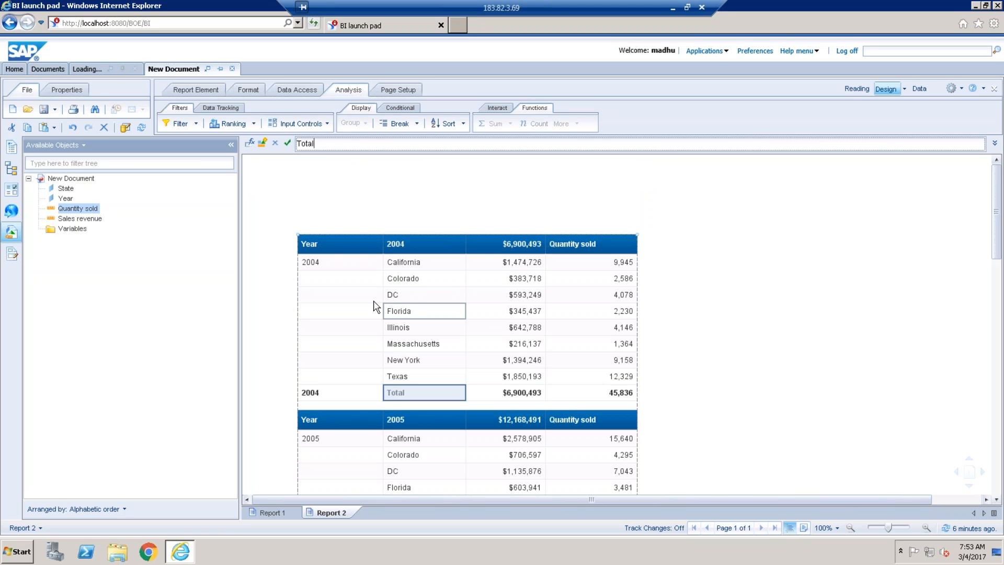
left_click(355, 306)
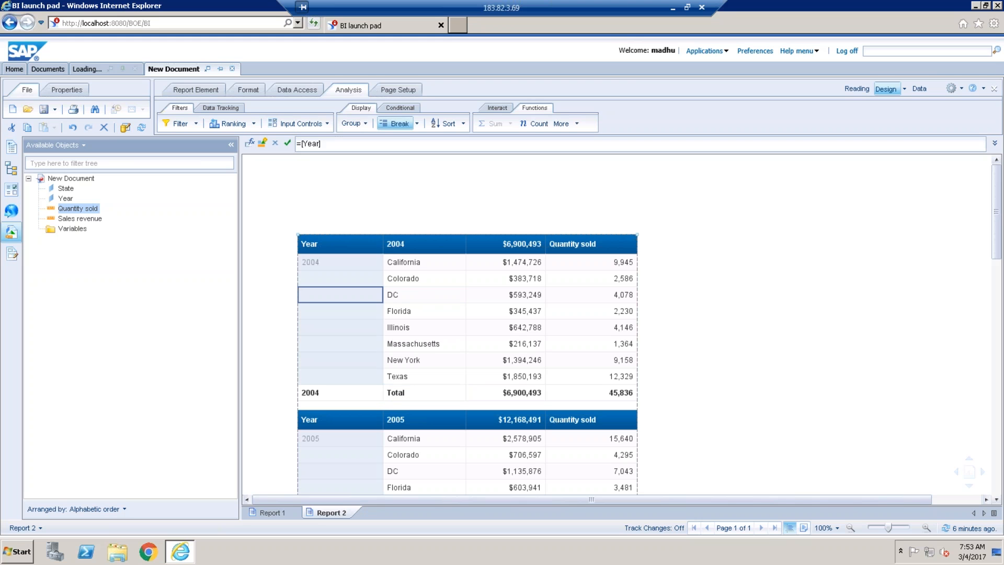
left_click_drag(382, 240, 363, 279)
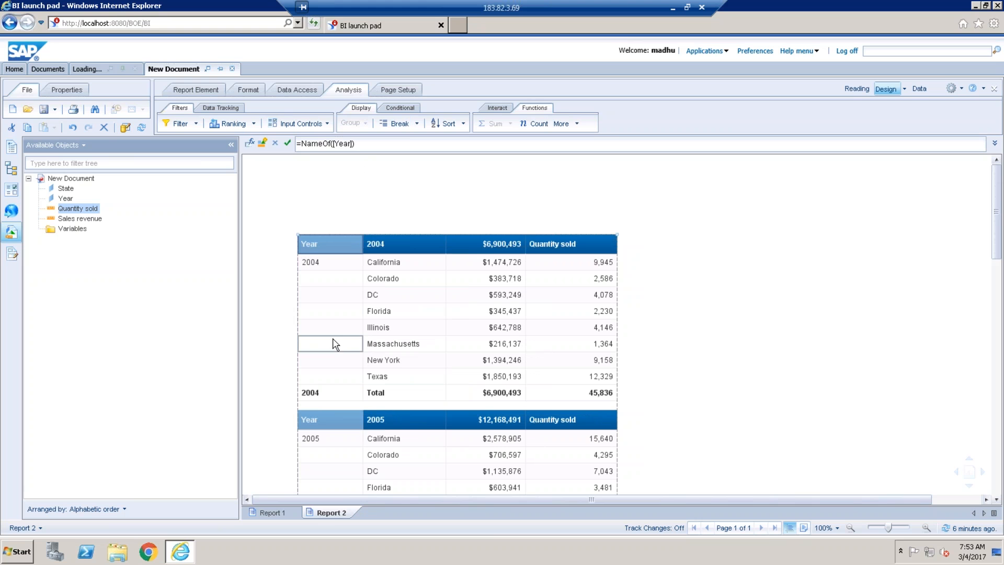
Try to delete the Year column from the table, and undo the deletion
left_click(335, 345)
right_click(335, 345)
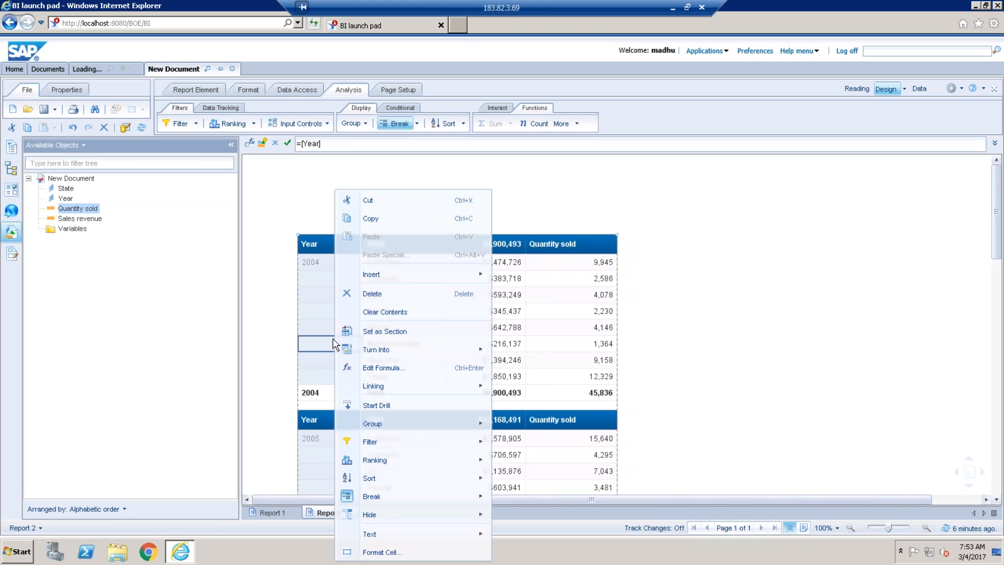
left_click(381, 291)
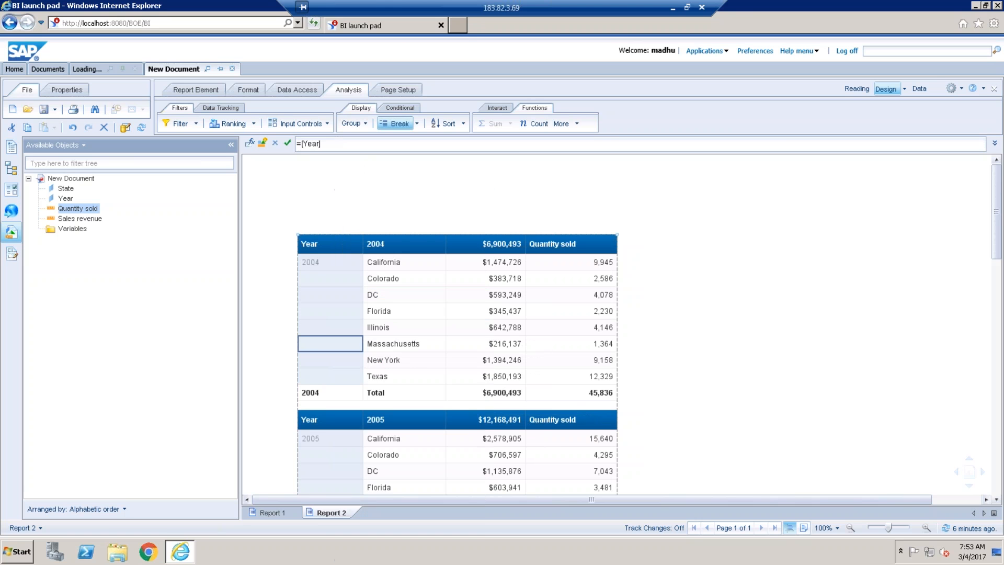
left_click(73, 128)
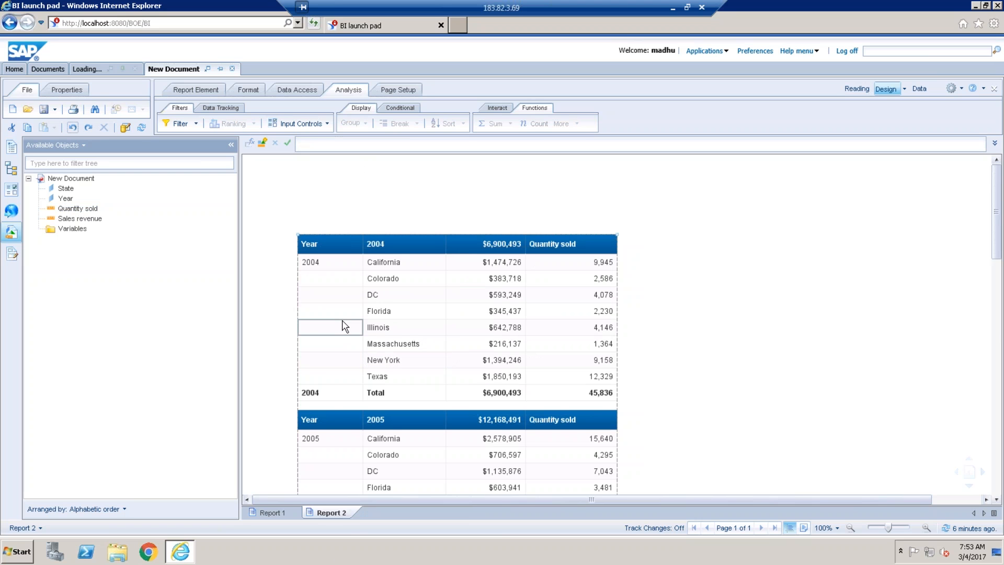
Hide the Year dimension in the table while keeping its break
right_click(341, 325)
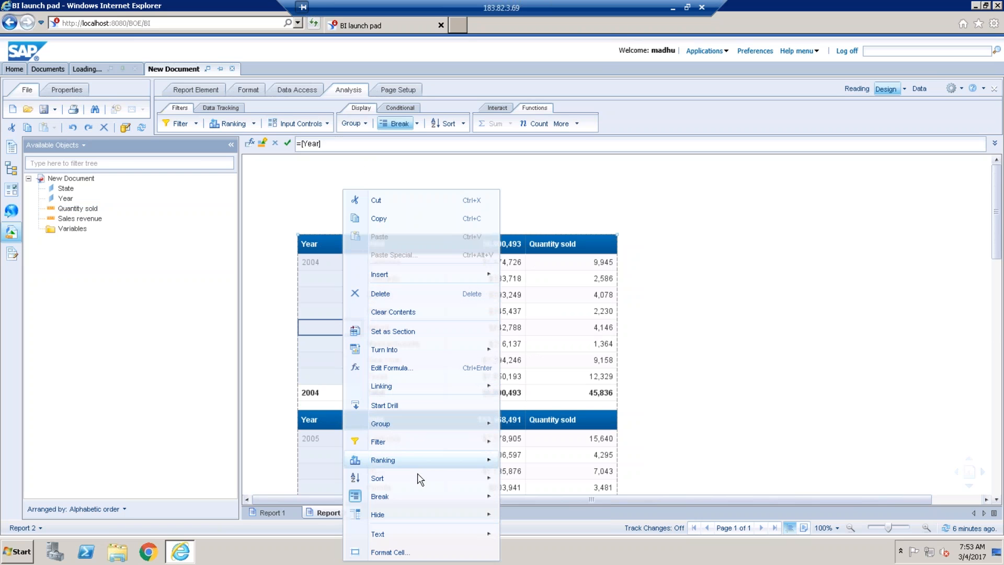
mouse_move(412, 514)
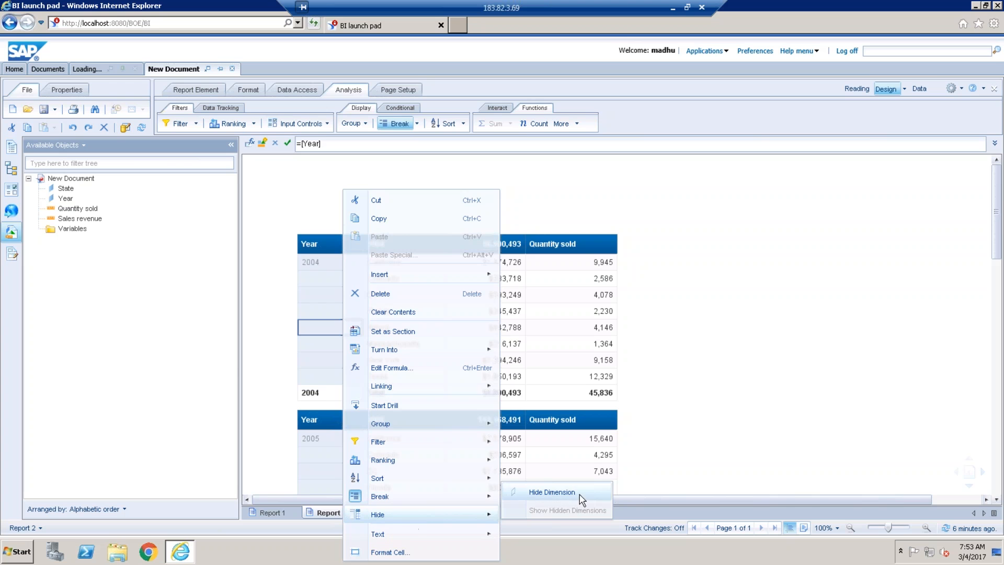
left_click(551, 492)
left_click(343, 234)
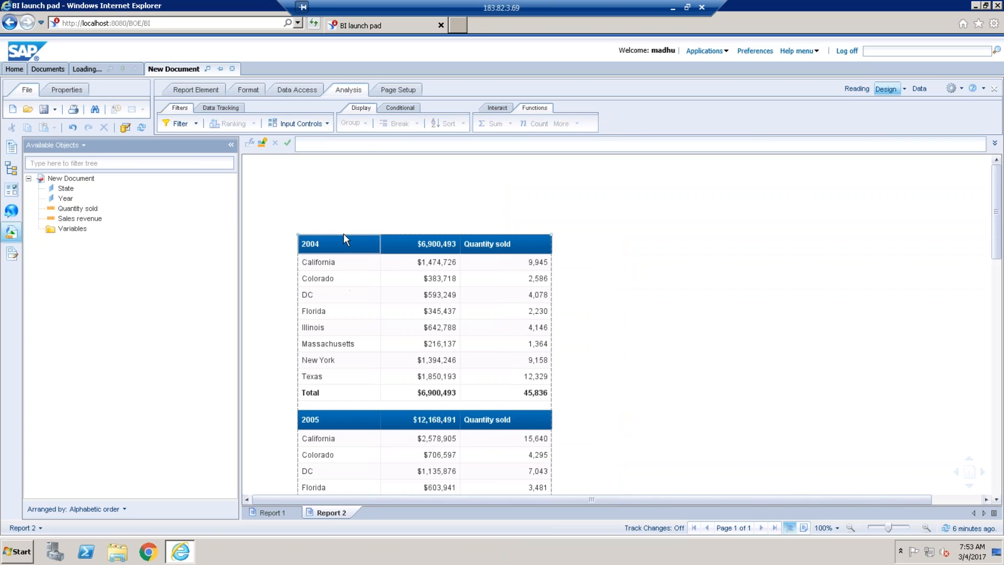
Delete the blank row below the Total row that separates the year blocks
left_click(354, 406)
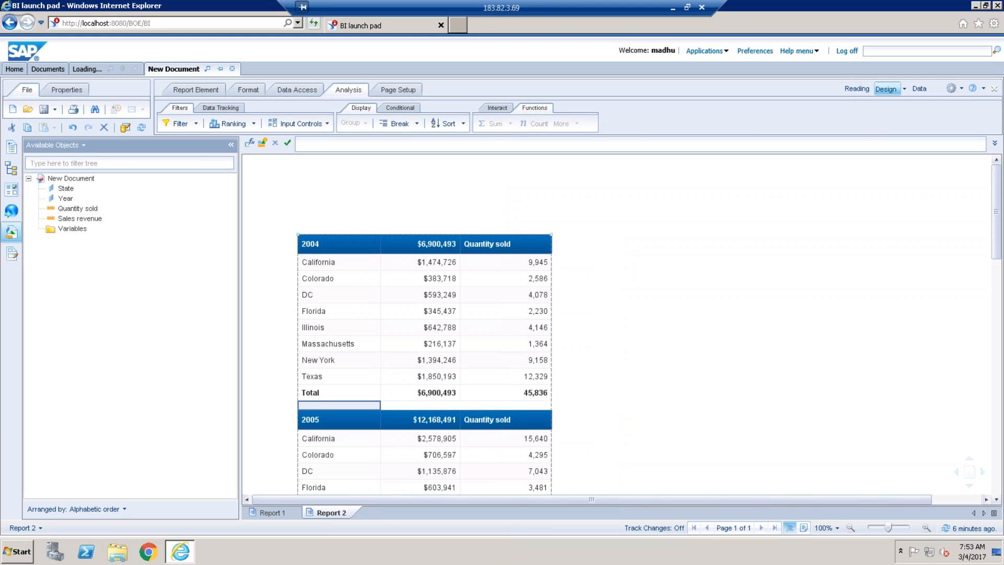
right_click(356, 406)
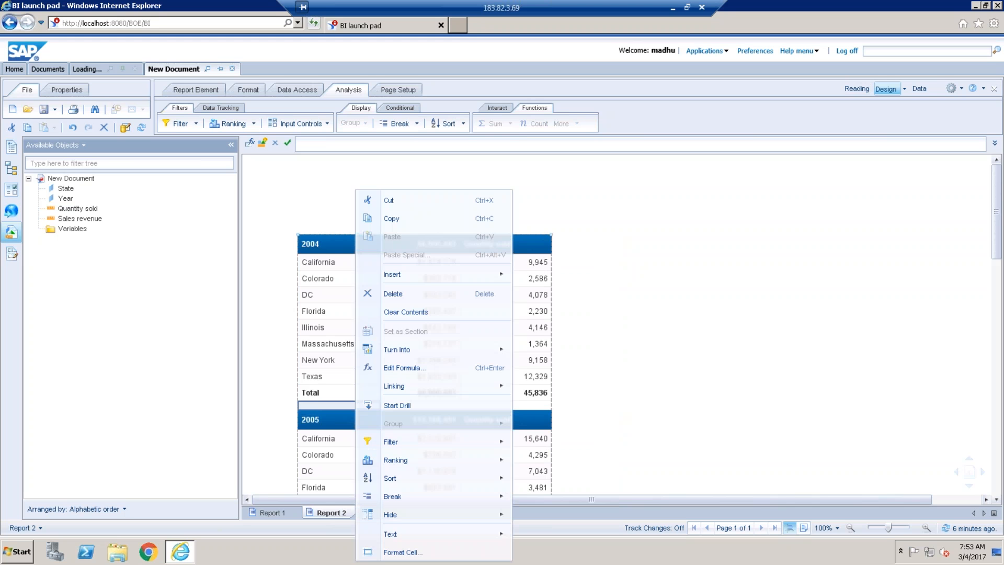
left_click(436, 296)
left_click(544, 385)
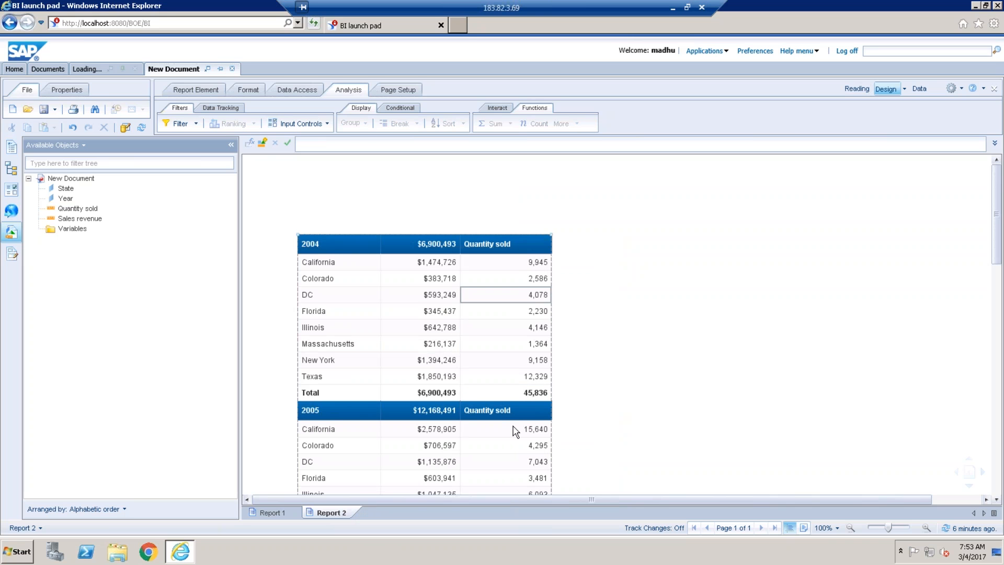
Replace the Quantity sold header cell's formula with =Sum([Quantity sold]) copied from the break footer
left_click(515, 393)
left_click_drag(389, 141, 297, 142)
key("ctrl+c")
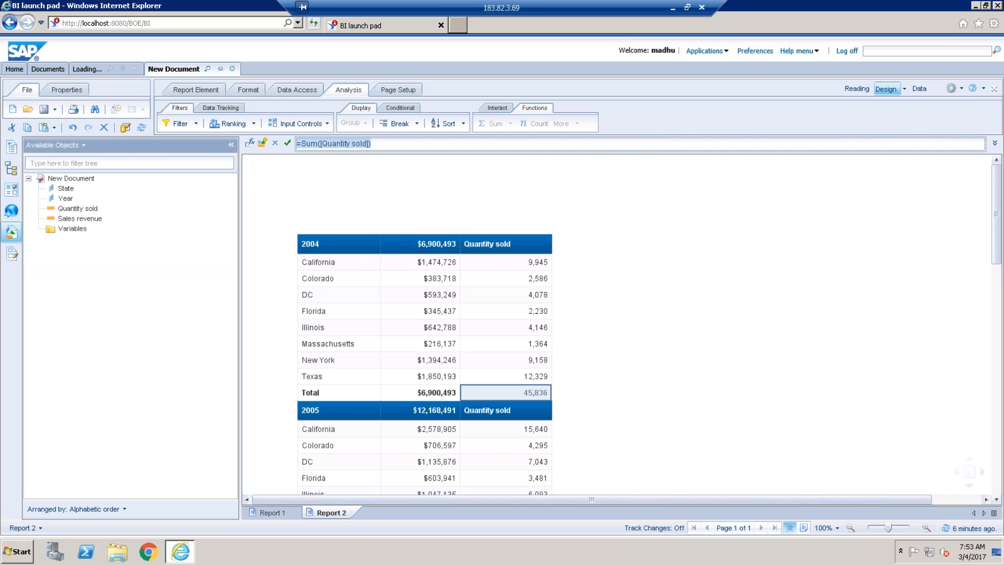
left_click(522, 238)
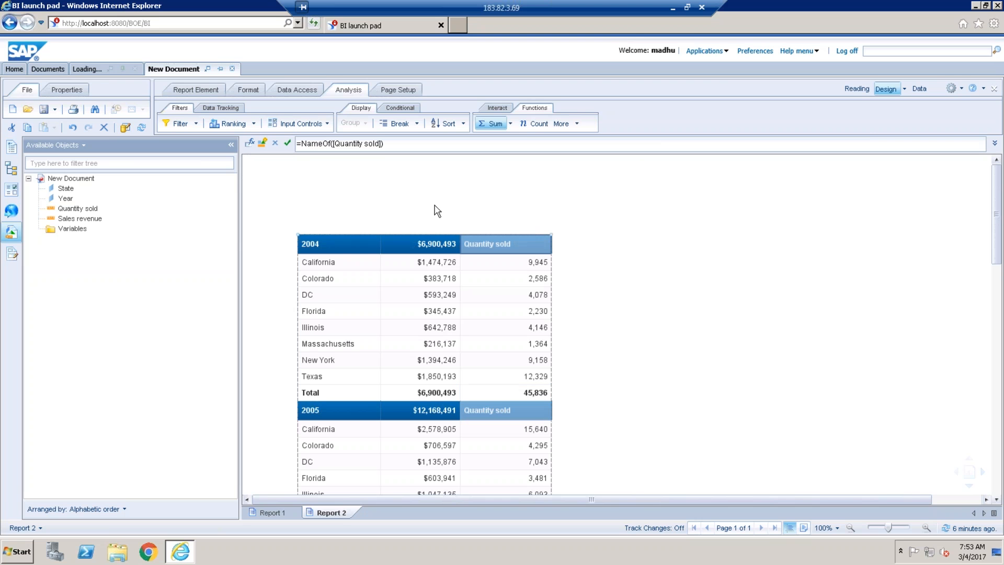
left_click_drag(361, 149, 283, 145)
key("ctrl+v")
left_click(287, 143)
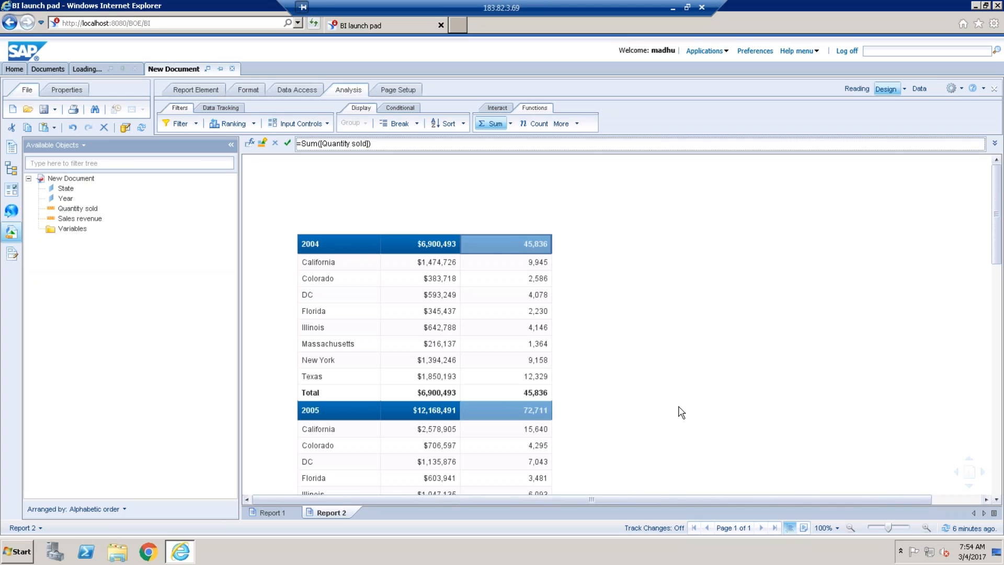
left_click(681, 412)
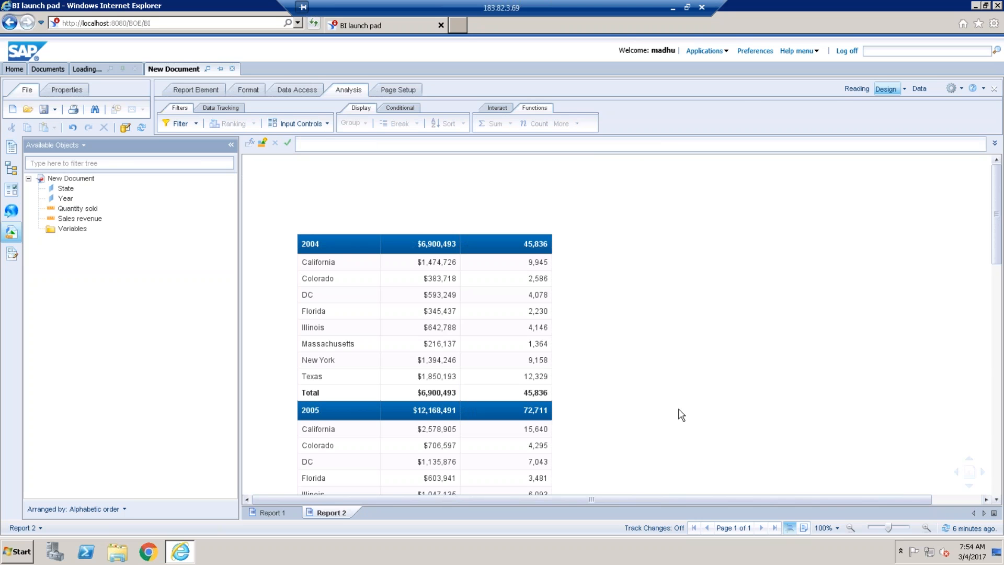
Format all three break header cells with a light yellow background and black text
left_click(361, 242)
left_click(418, 239, "ctrl")
left_click(493, 246, "ctrl")
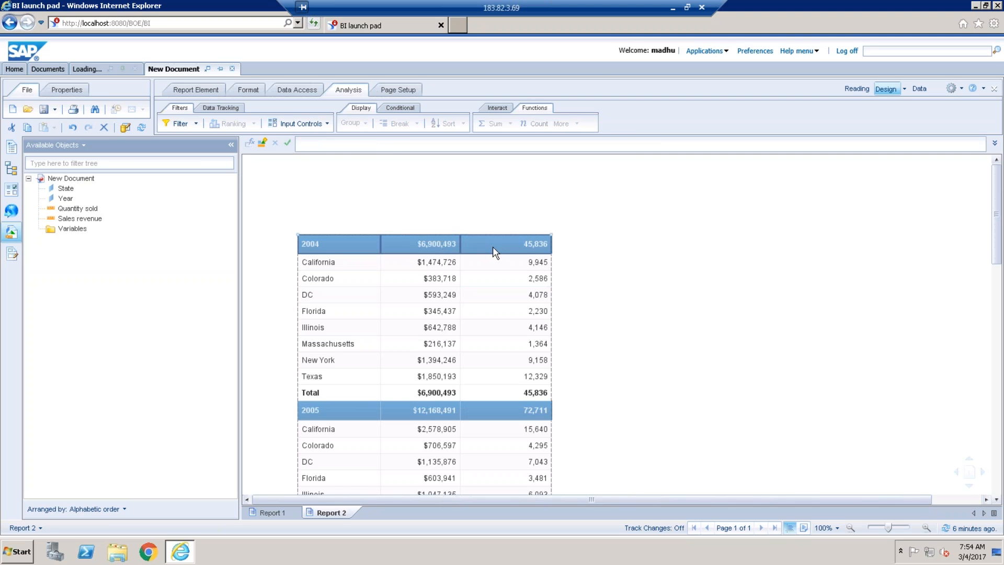
left_click(247, 90)
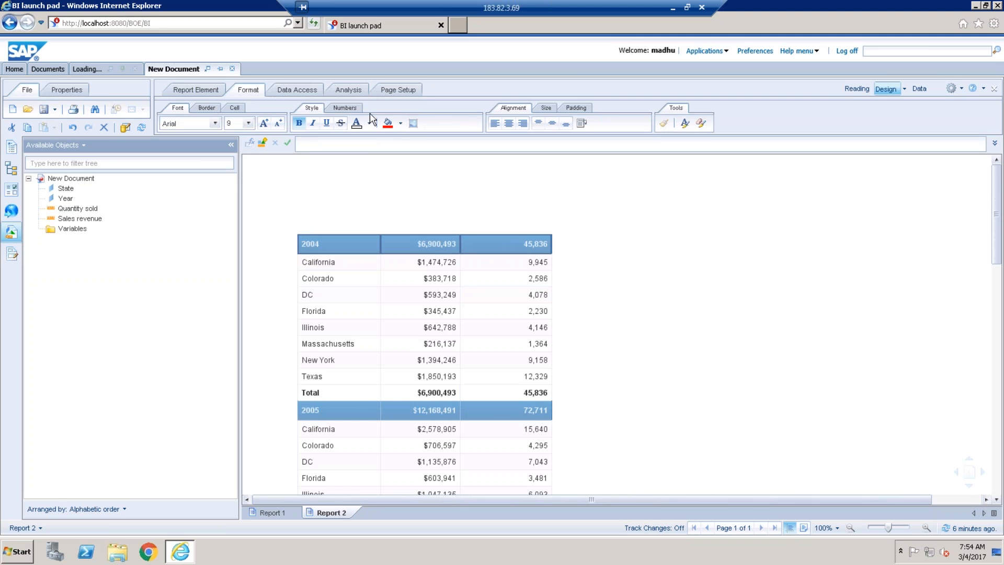
left_click(400, 124)
left_click(413, 198)
left_click(369, 123)
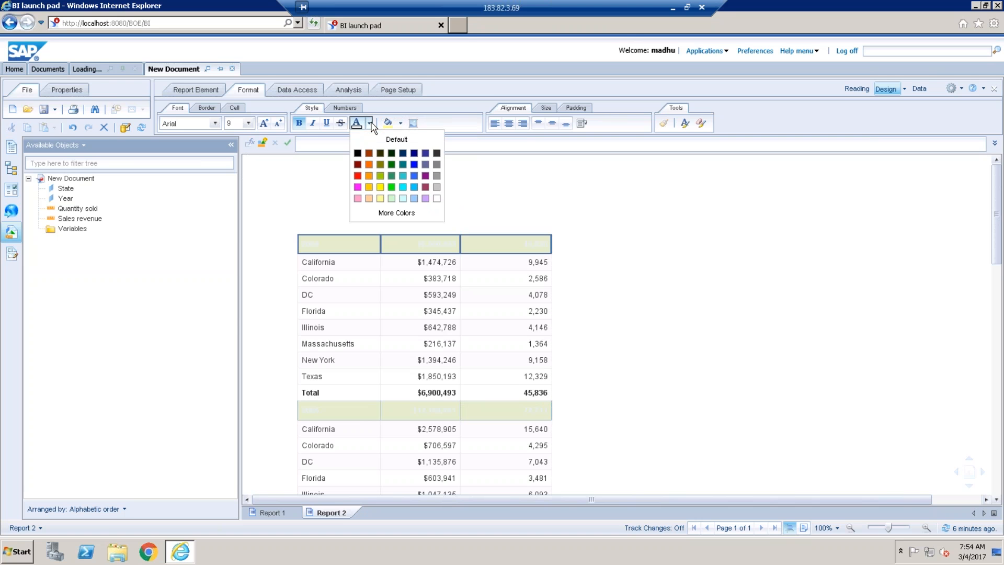
left_click(360, 155)
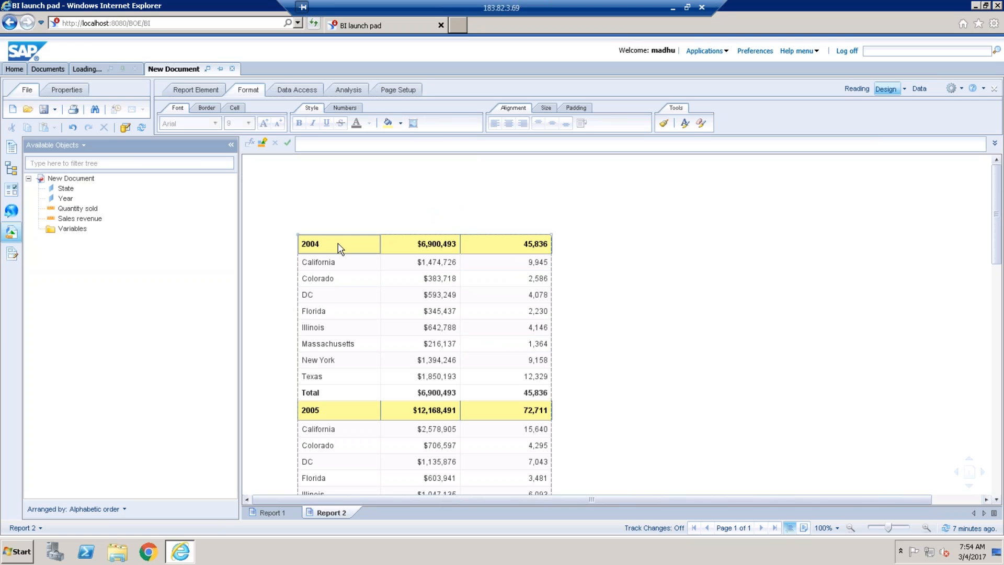
Remove the Total footer row from the year breaks
left_click(355, 396)
right_click(355, 396)
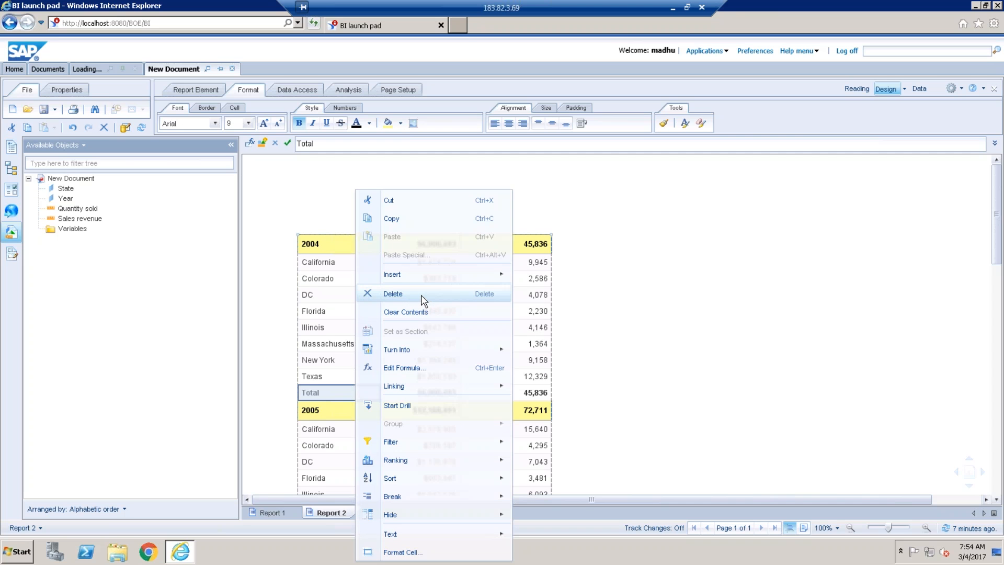
left_click(422, 295)
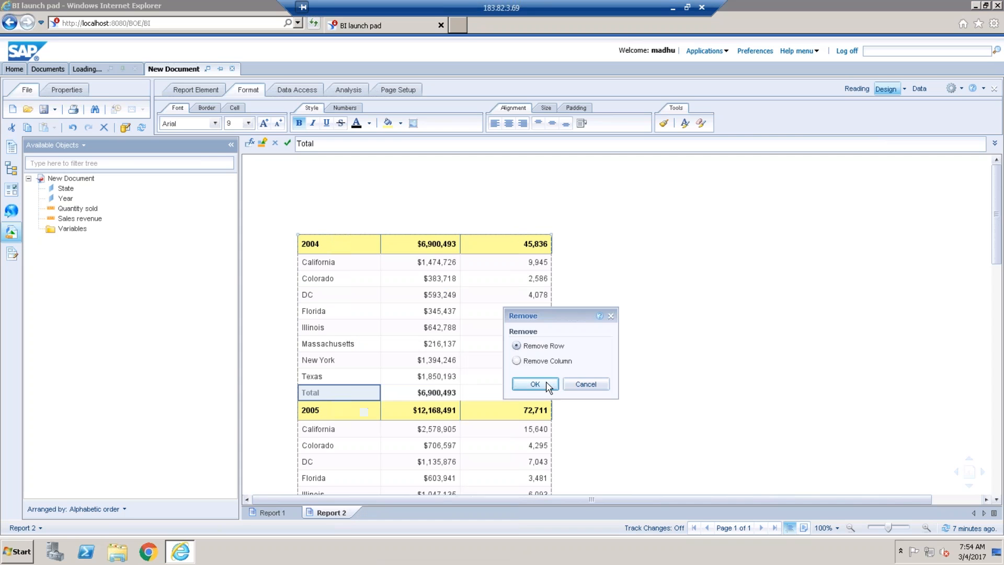
left_click(543, 383)
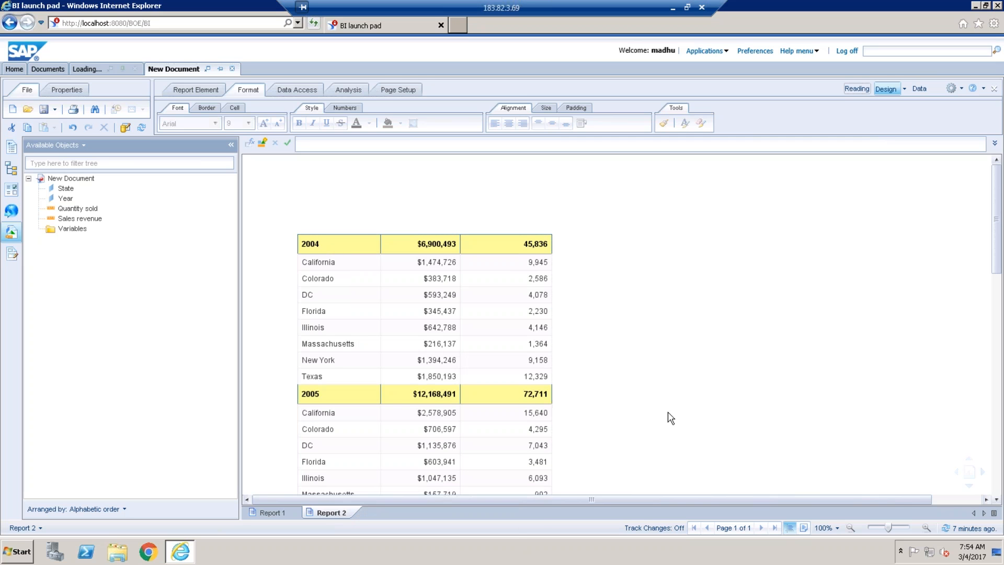
Slightly widen the sales revenue and quantity sold columns
left_click(455, 242)
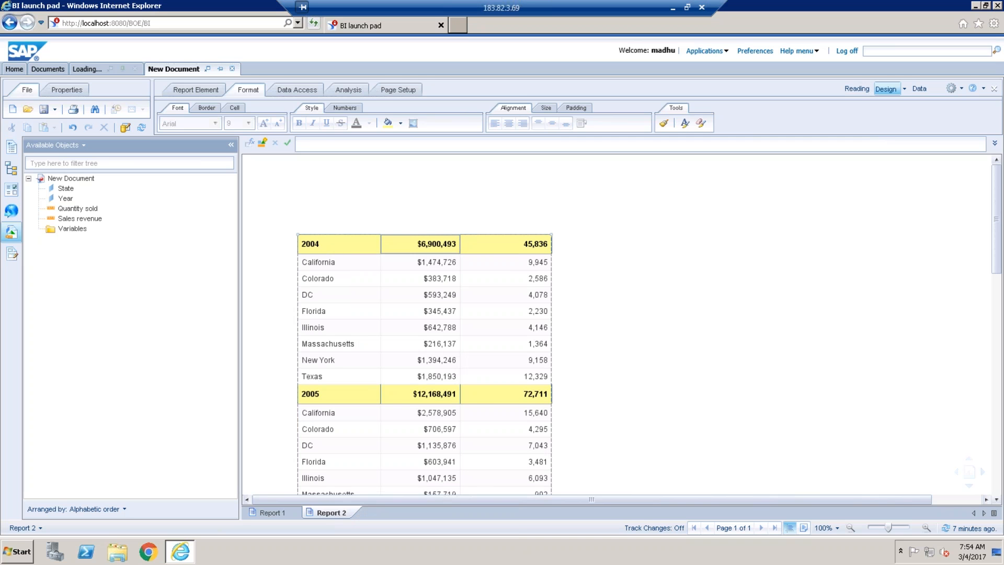
left_click_drag(460, 244, 486, 243)
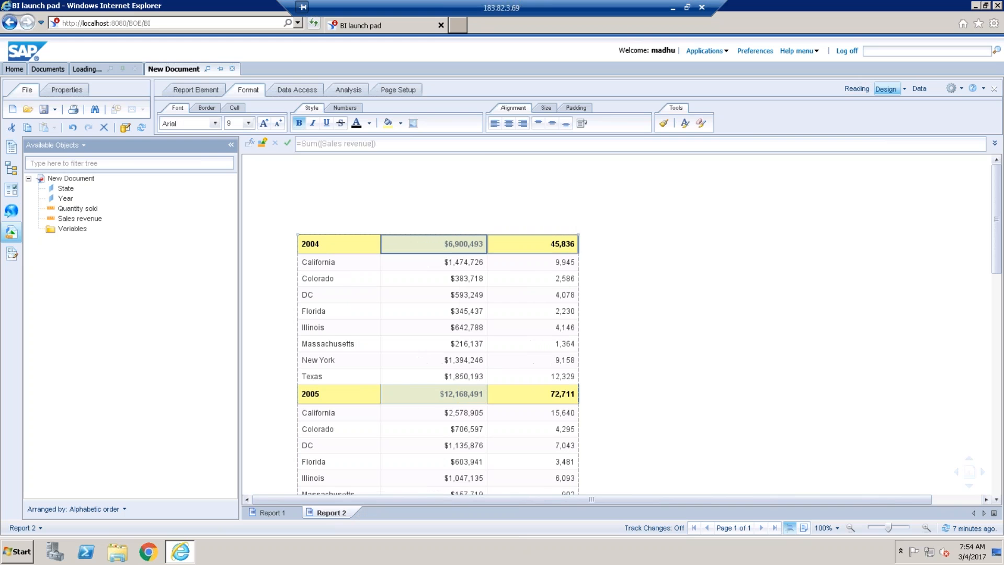
left_click_drag(578, 249, 602, 243)
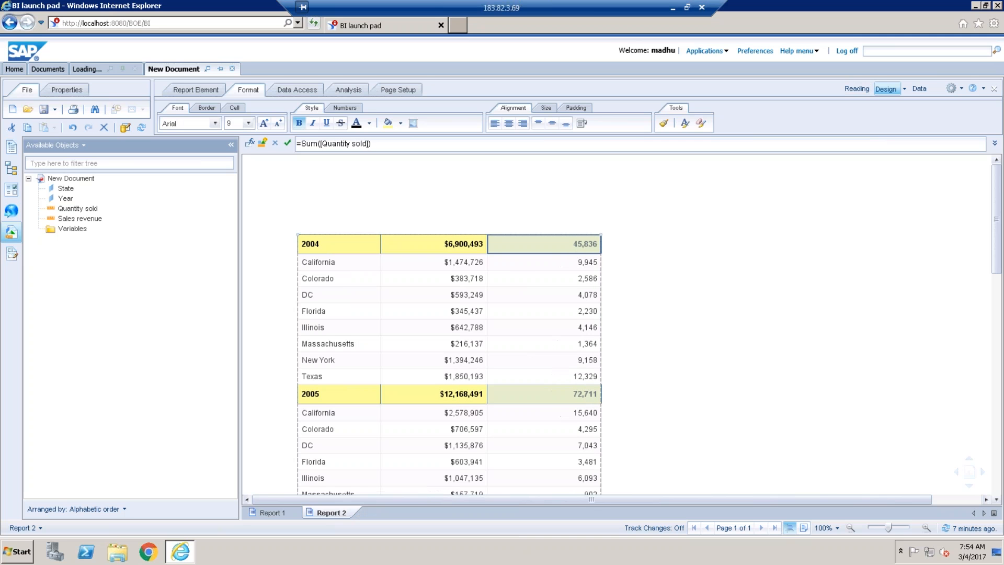
left_click(731, 400)
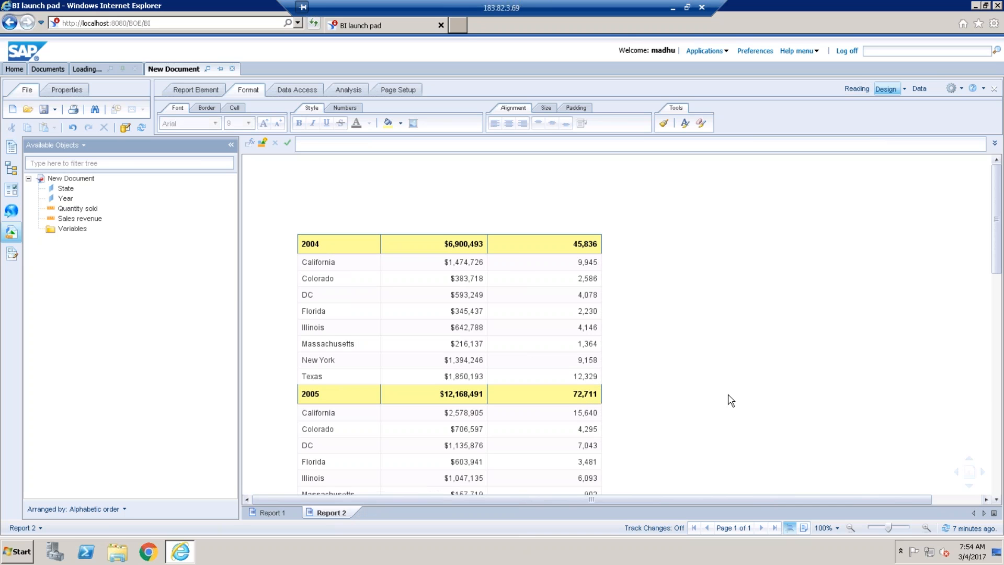
Apply black borders around every body and header cell in all three columns of the table
left_click(350, 284)
left_click(454, 310, "ctrl")
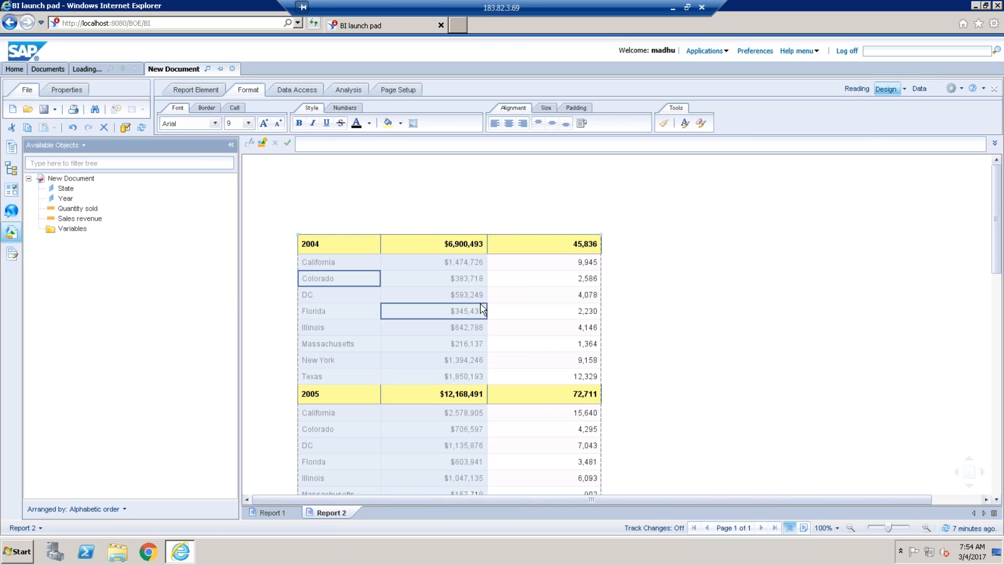
left_click(516, 314, "ctrl")
left_click(545, 245, "ctrl")
left_click(423, 250, "ctrl")
left_click(365, 243, "ctrl")
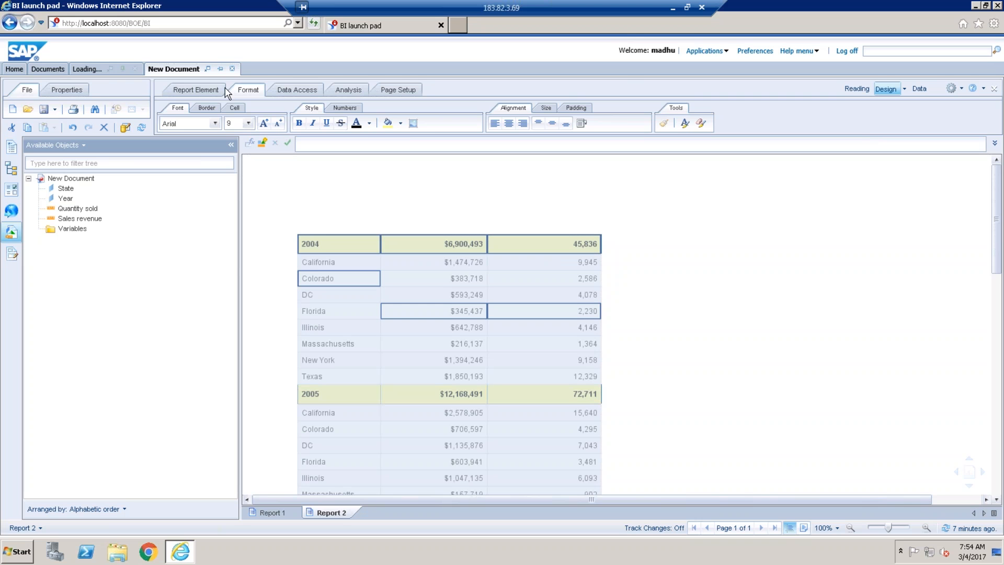
left_click(207, 108)
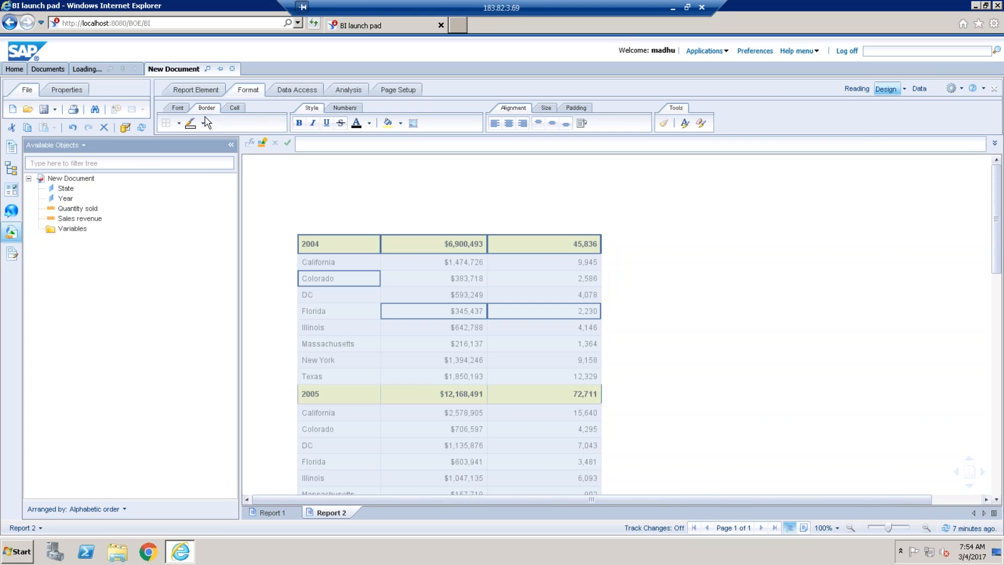
left_click(180, 125)
left_click(186, 166)
left_click(203, 124)
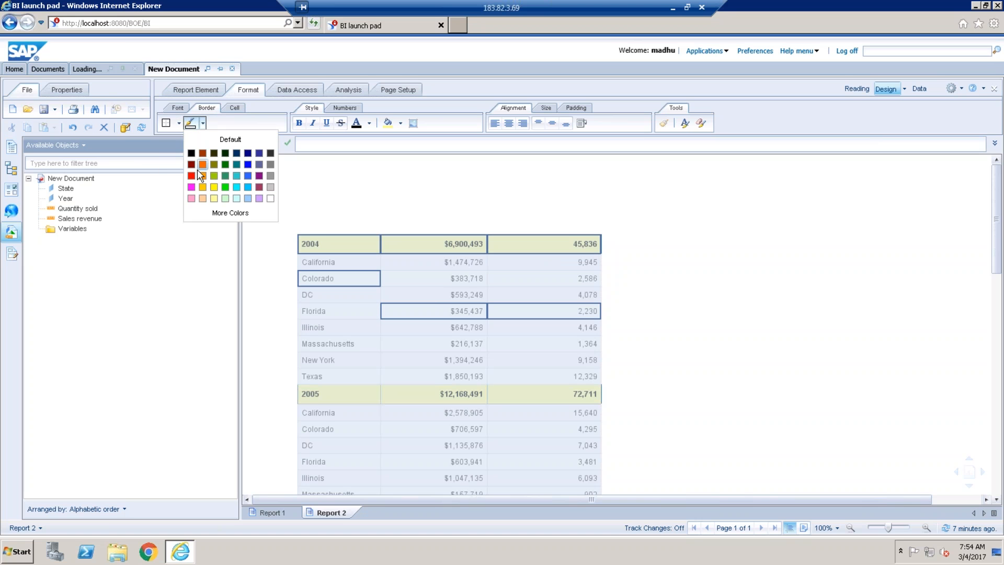
left_click(193, 155)
left_click(166, 123)
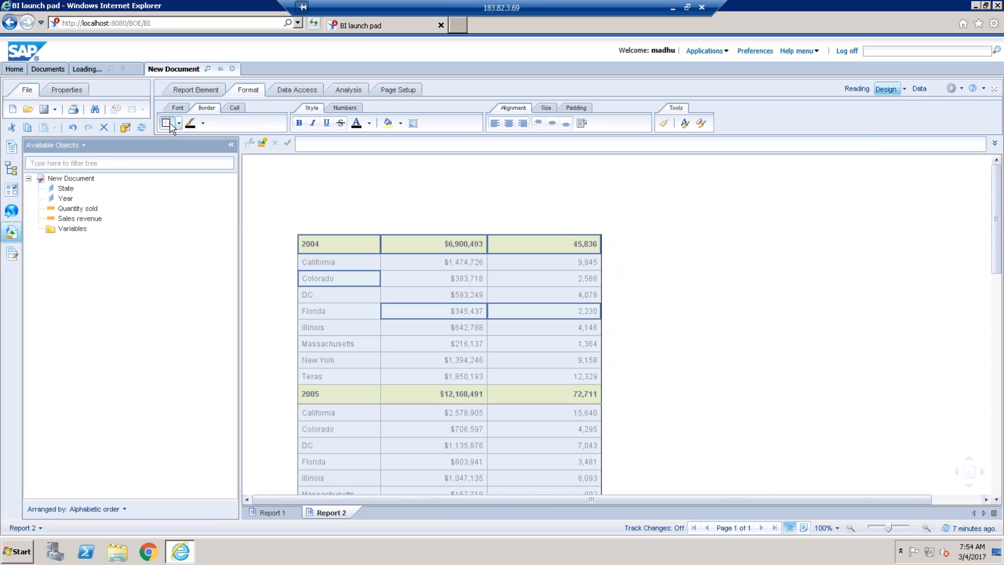
left_click(758, 391)
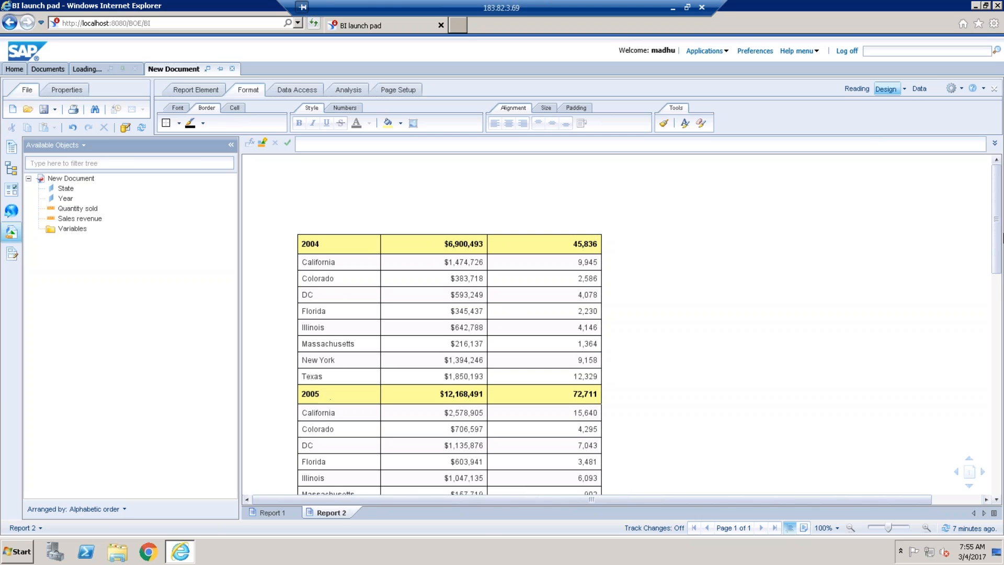
left_click_drag(996, 256, 996, 281)
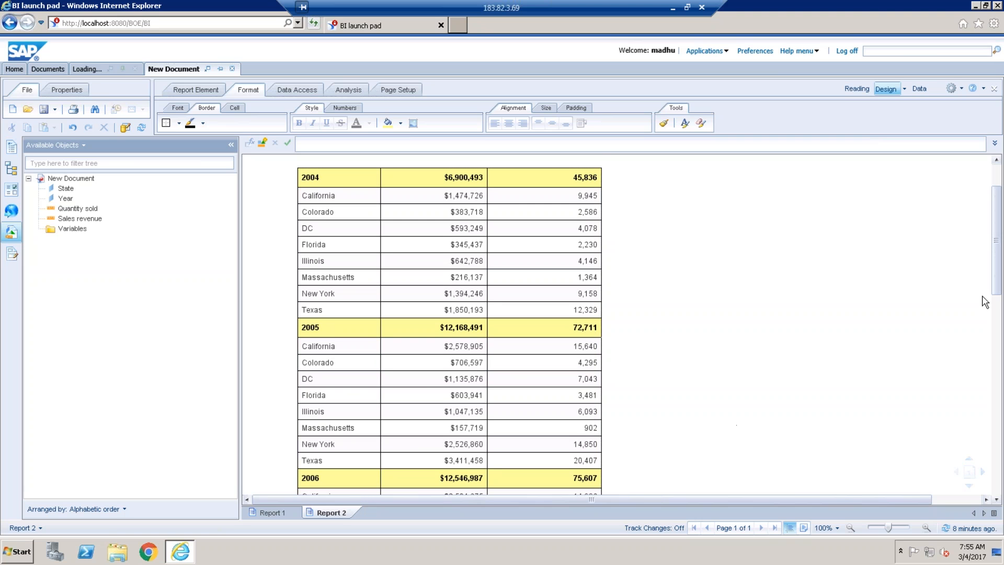
left_click_drag(1000, 303, 1000, 205)
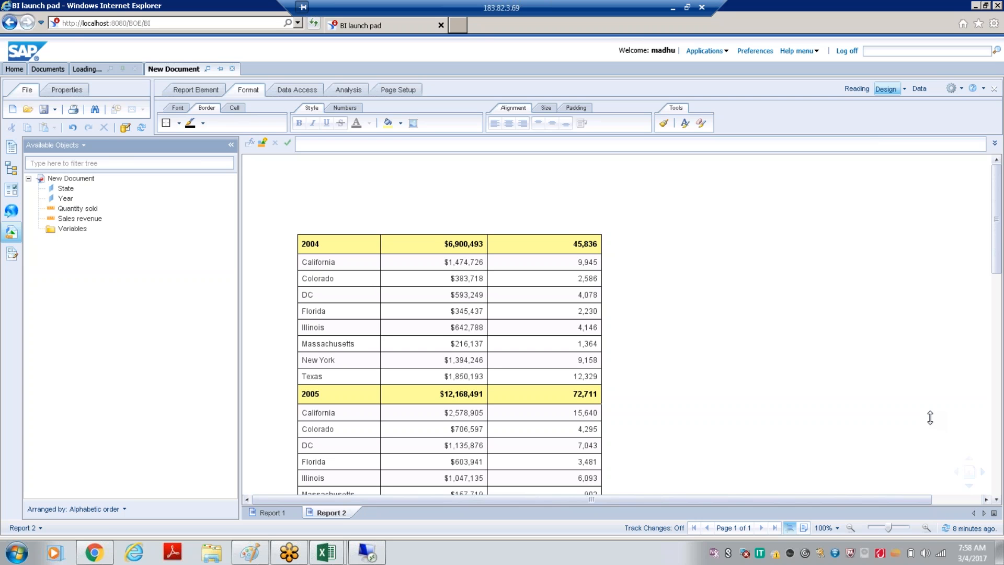
Close the new document without saving, and accept the security risk to run the SAP BusinessObjects Web Intelligence application
left_click(232, 69)
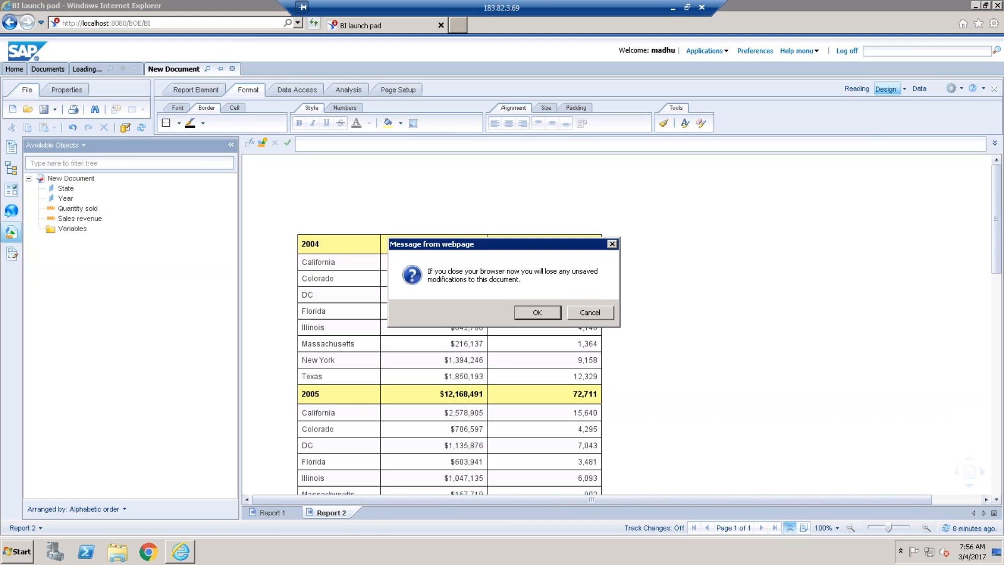
left_click(546, 313)
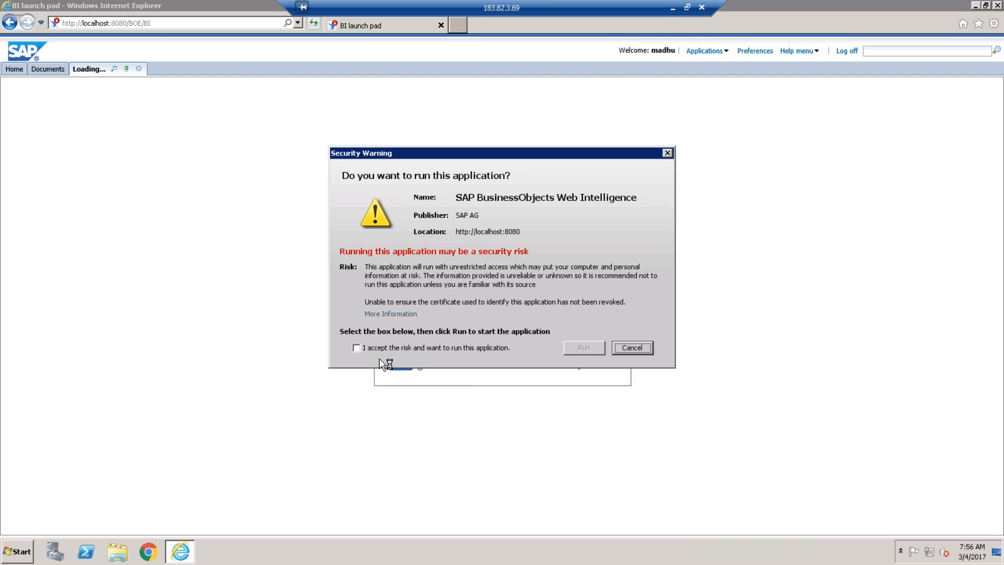
left_click(357, 348)
left_click(597, 350)
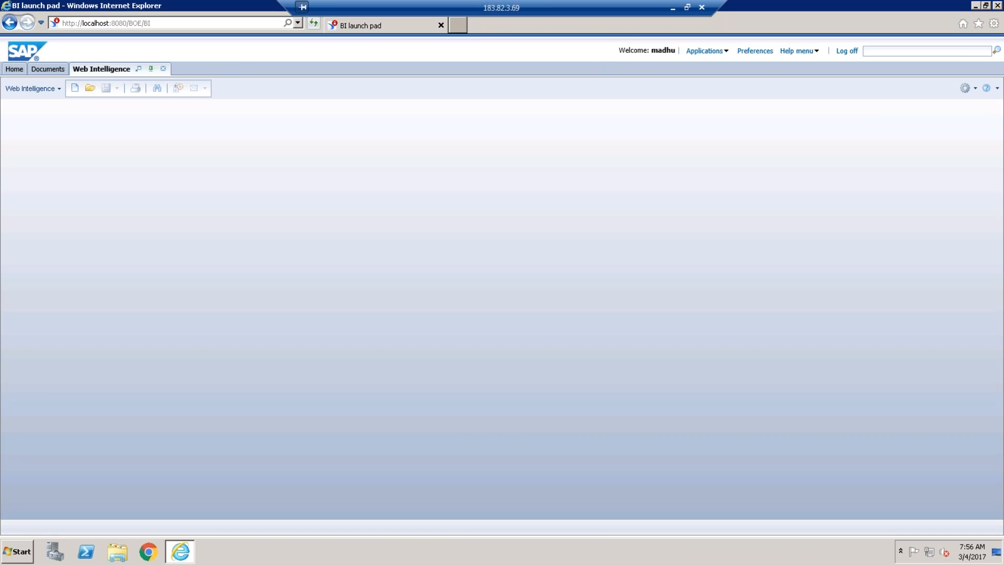
Create a new document based on the eFashion universe, revision 162, from the webi universes folder
left_click(77, 89)
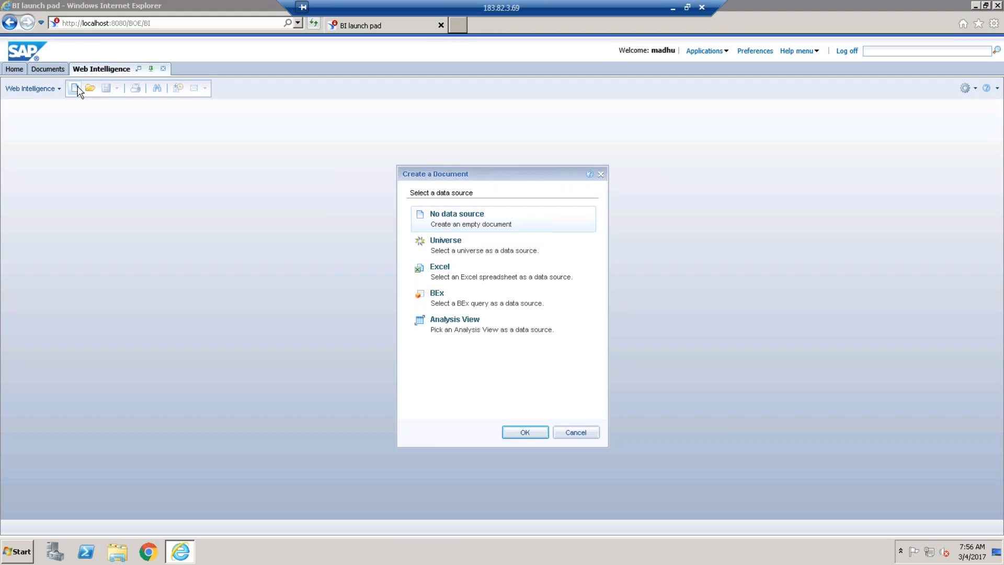
left_click(503, 252)
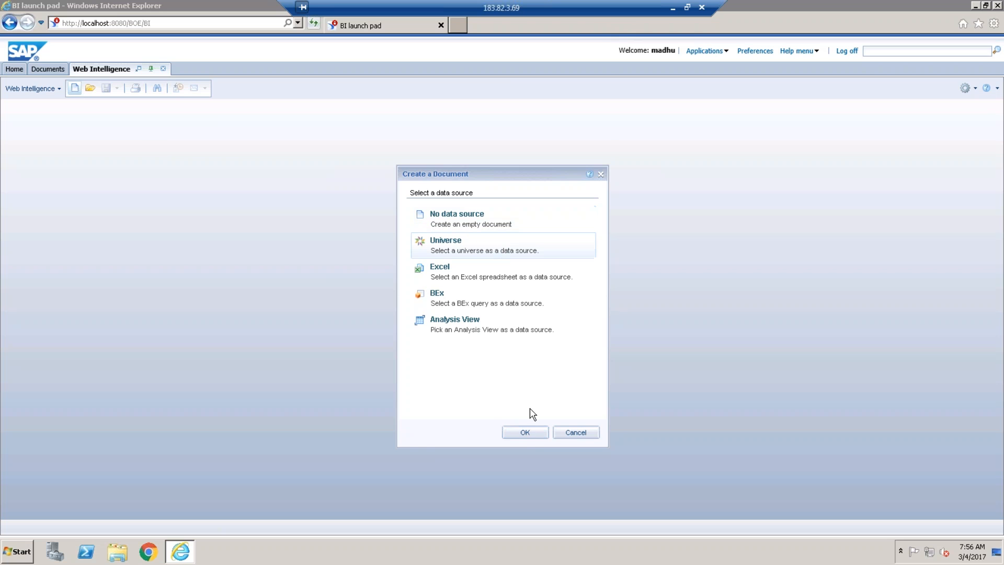
left_click(526, 432)
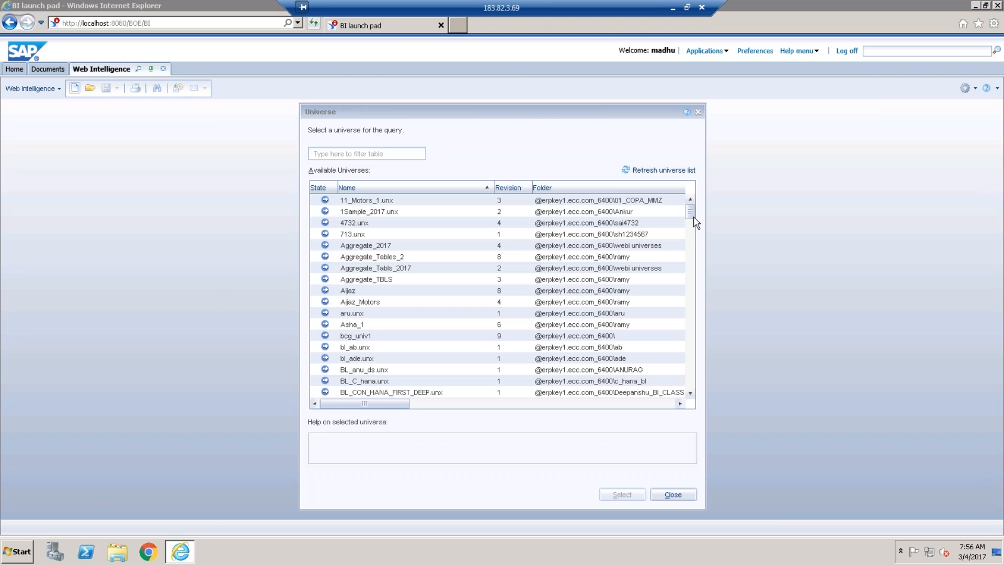
left_click_drag(694, 219, 688, 281)
left_click(356, 331)
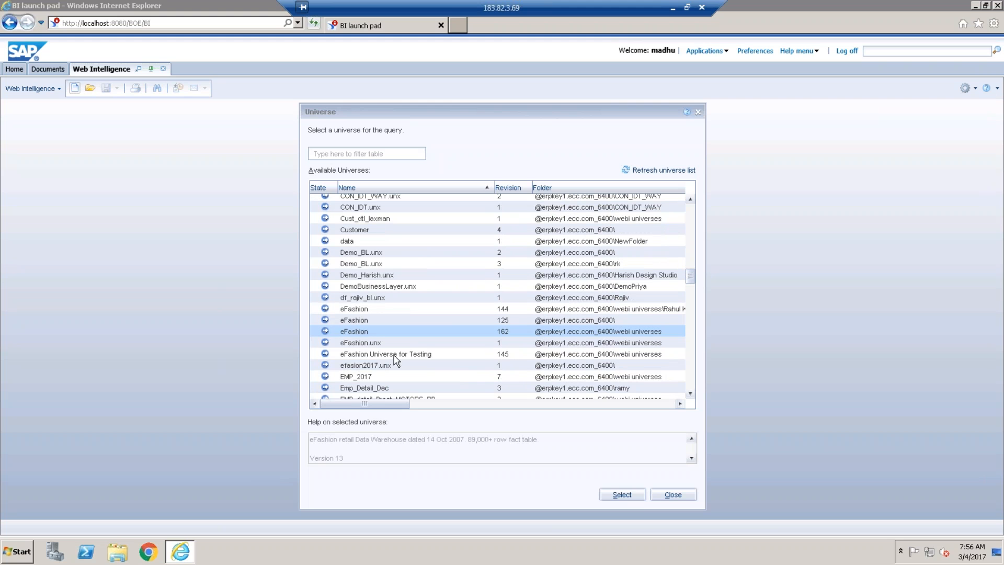
left_click(632, 497)
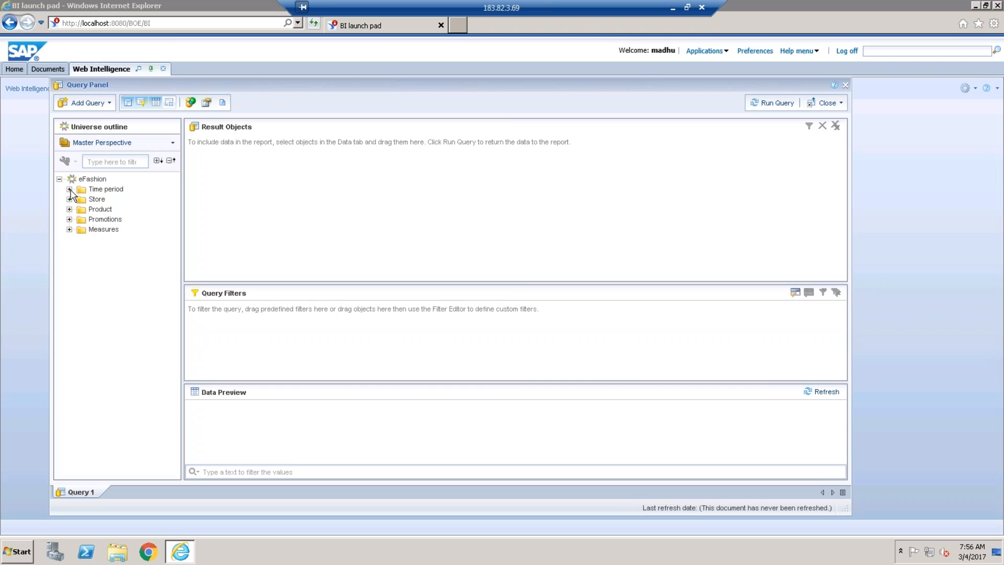
Add the Year, State and Lines dimensions to the query's result objects
left_click(69, 189)
left_click(112, 200)
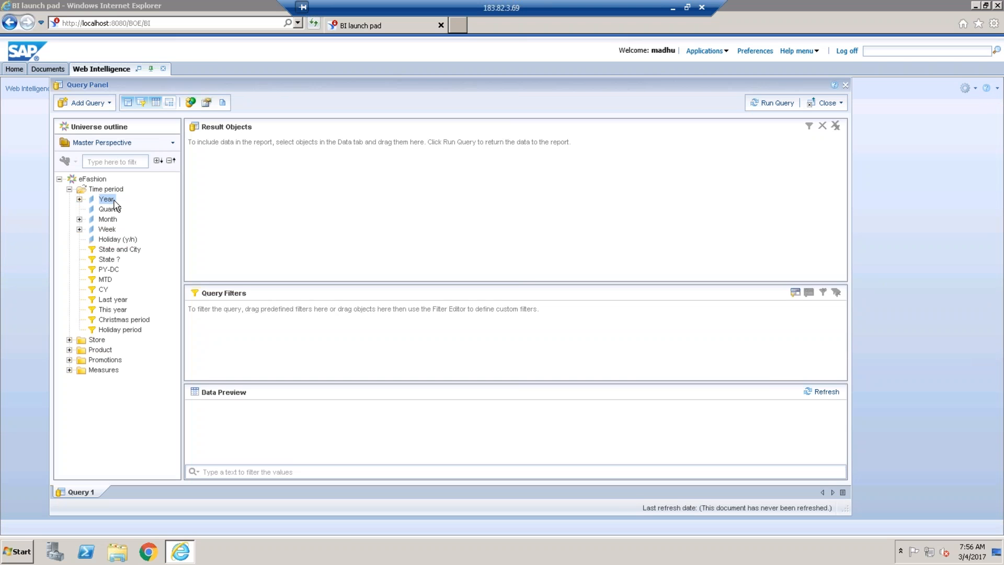
double_click(114, 203)
left_click(69, 340)
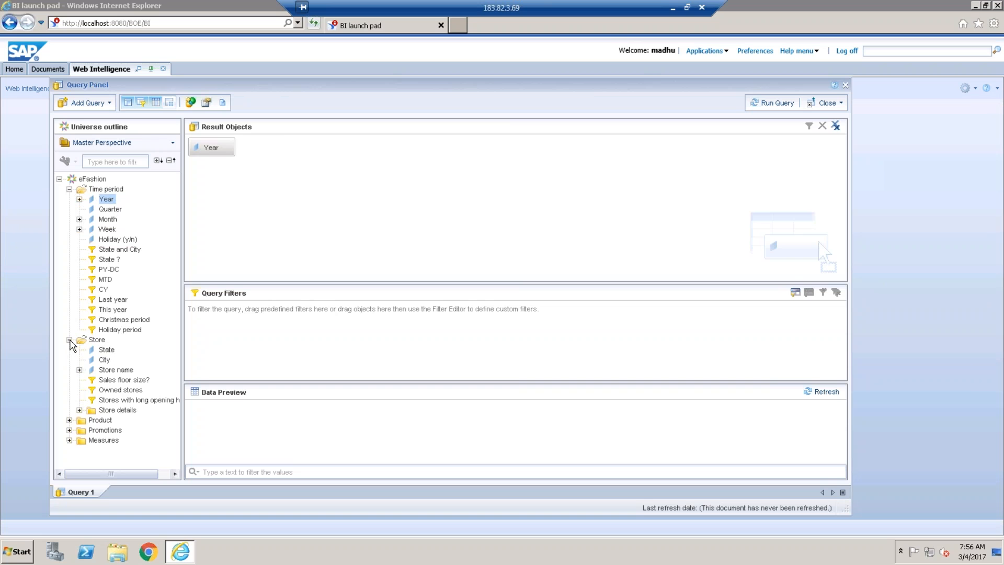
double_click(107, 350)
left_click(69, 340)
left_click(69, 350)
left_click(112, 360)
double_click(113, 360)
left_click(69, 349)
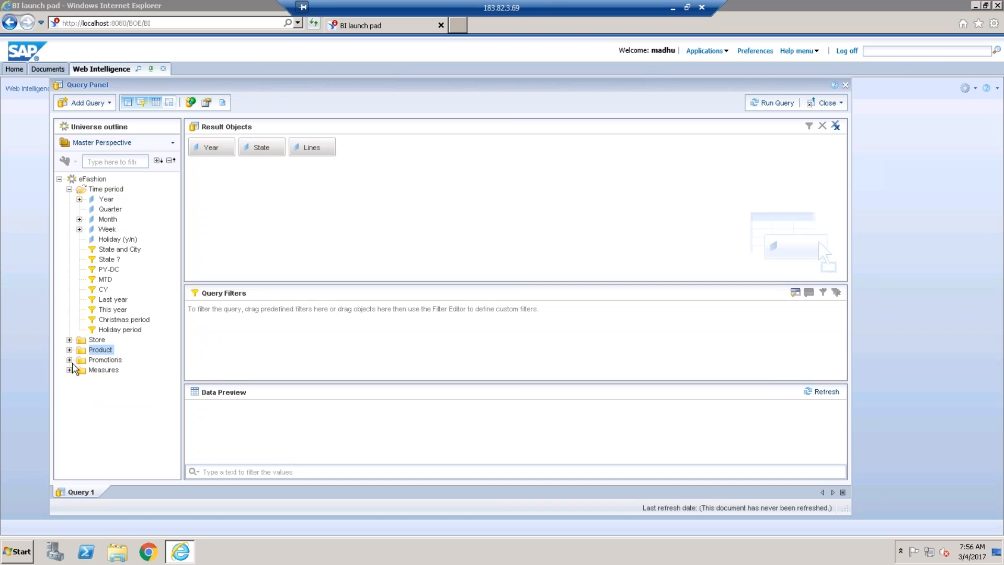
Add the Sales revenue and Quantity sold measures to the query's result objects
left_click(69, 370)
left_click(137, 381)
double_click(137, 380)
left_click(135, 391)
double_click(133, 392)
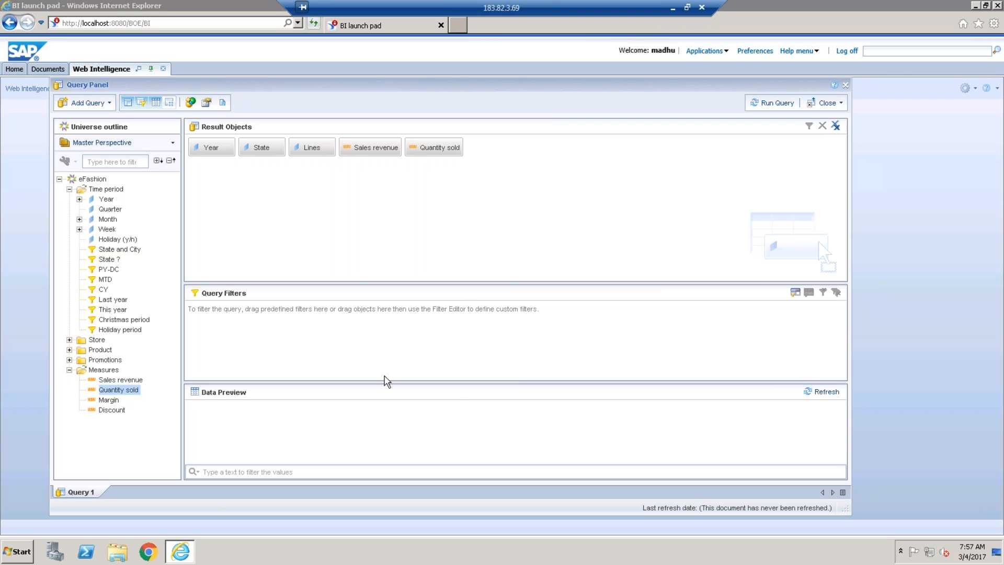
Search the universe outline for Tax, and clear the search to restore the full object list
left_click(106, 163)
type("Tax")
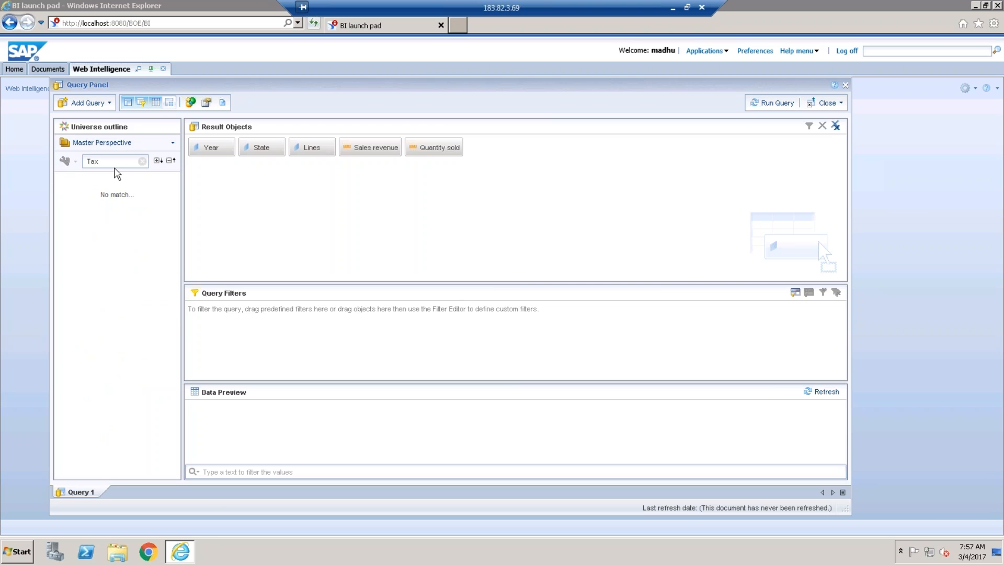
key("BackSpace")
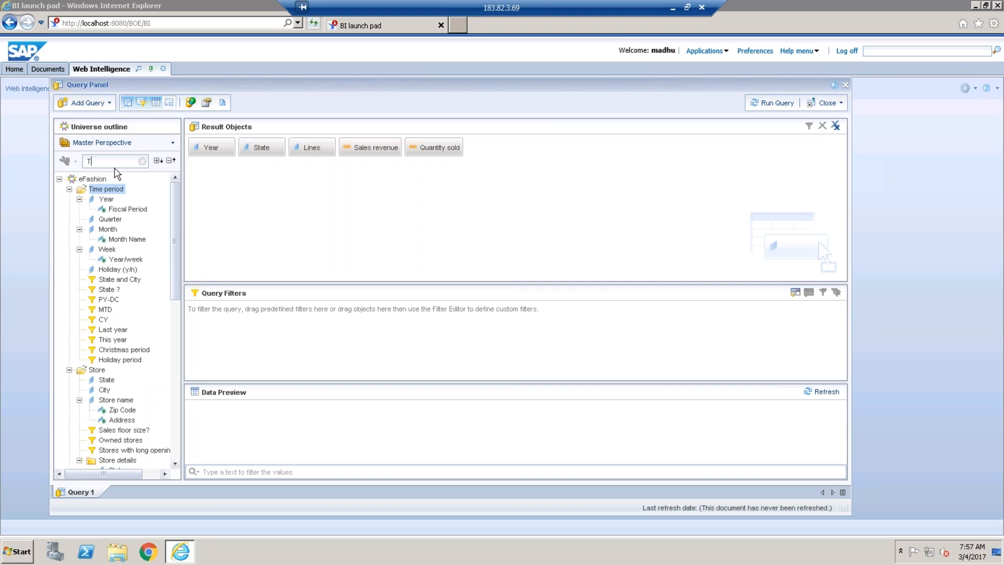
key("BackSpace")
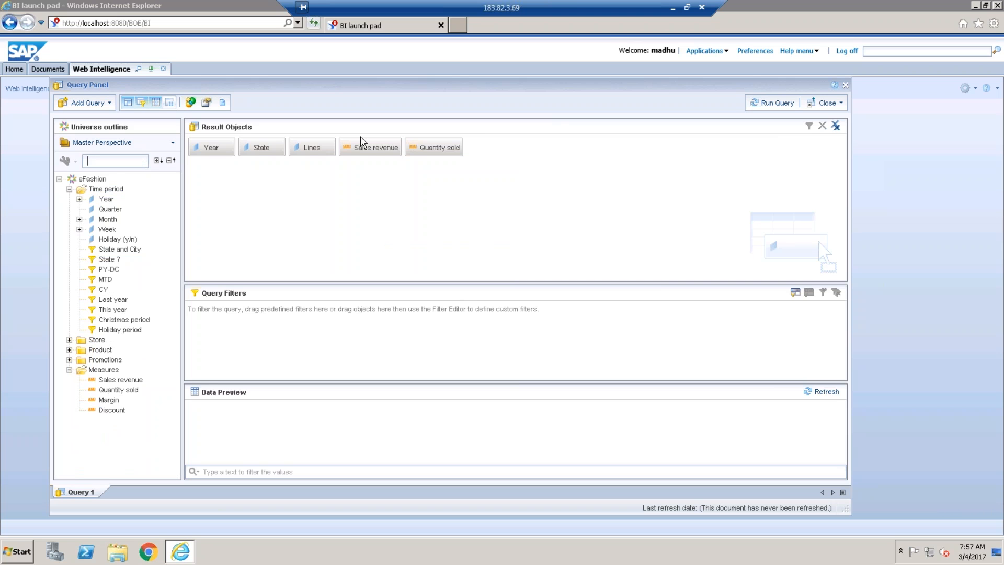
Run the query and widen the State, Lines, Sales revenue and Quantity sold columns of the report table
left_click(774, 104)
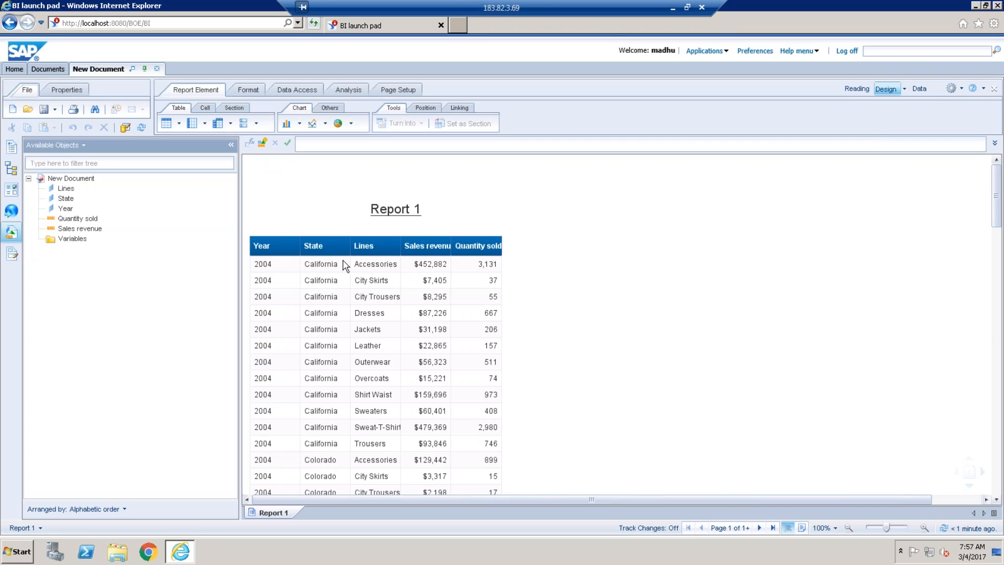
left_click(338, 244)
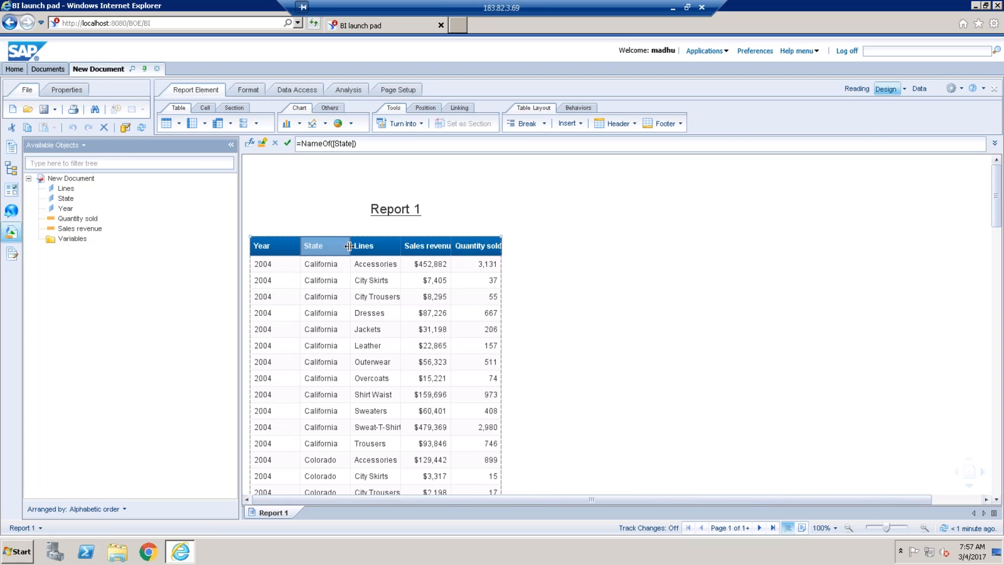
left_click_drag(360, 246, 376, 246)
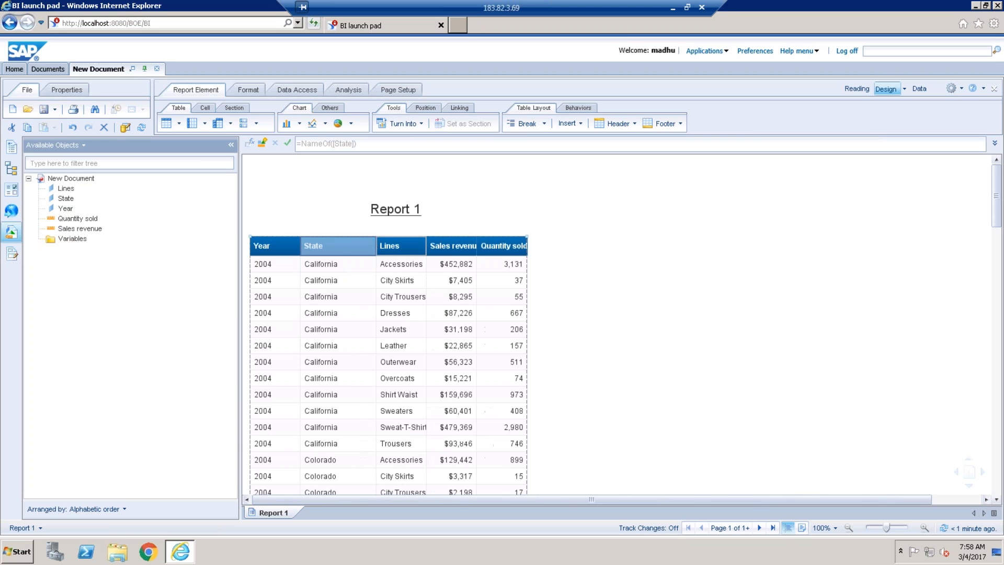
left_click(425, 244)
left_click_drag(430, 244, 527, 242)
left_click(503, 246)
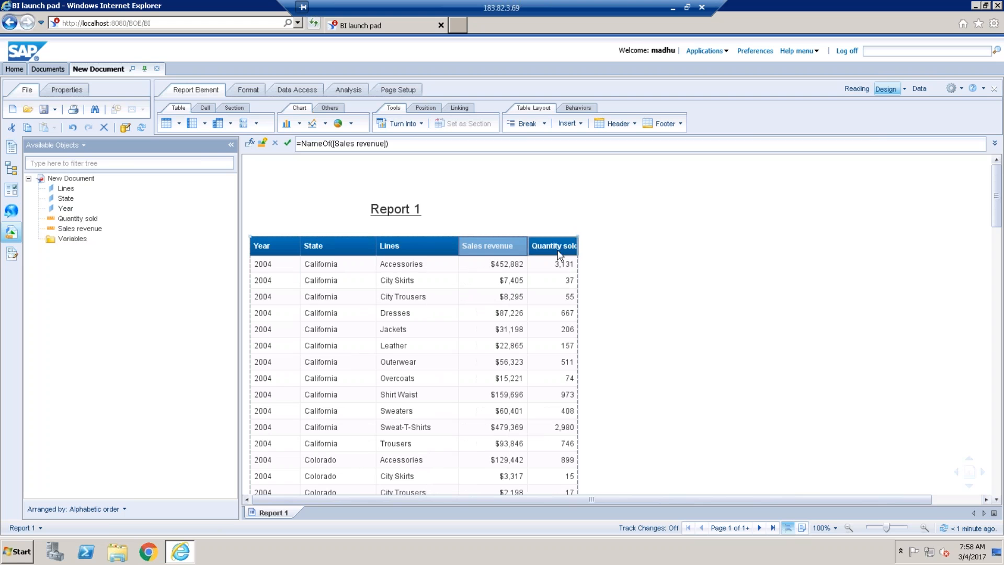
left_click(576, 246)
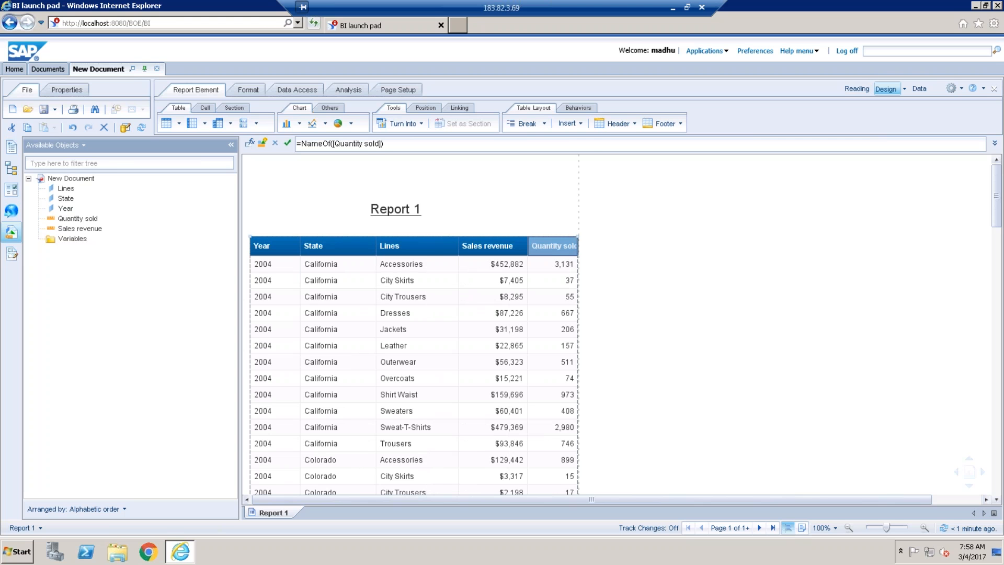
left_click_drag(578, 243, 607, 243)
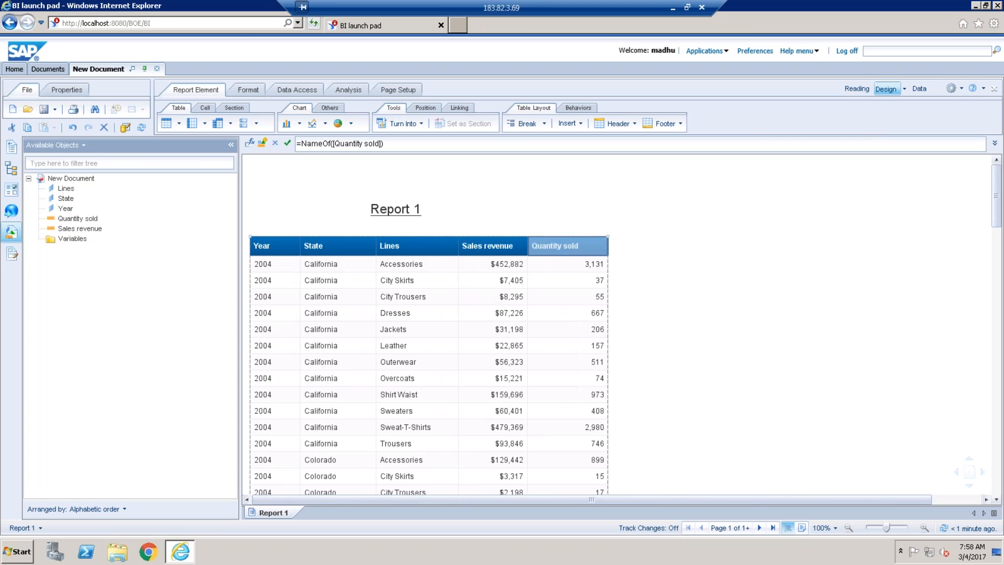
left_click(608, 243)
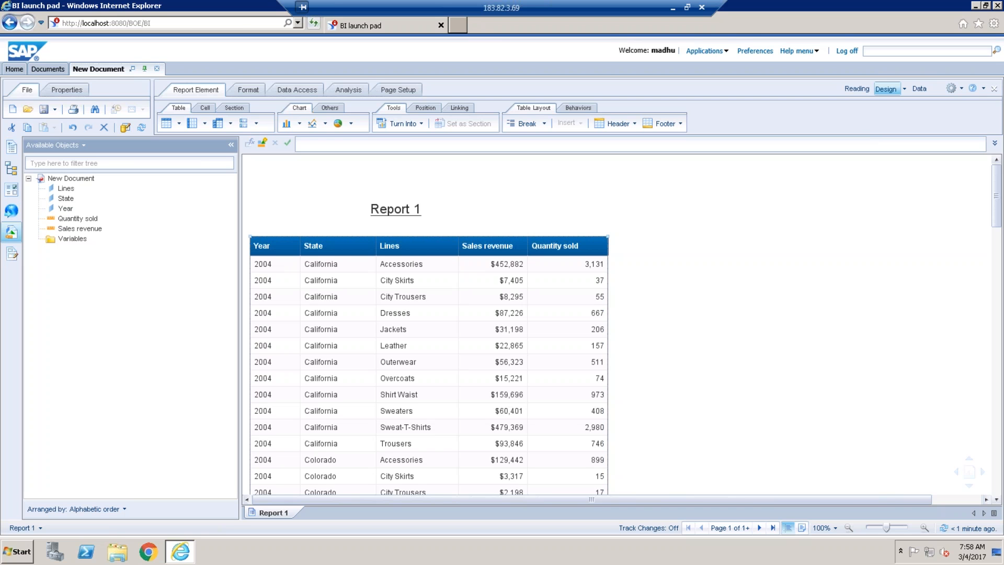
Remove the Quantity sold column from the report table
left_click(570, 298)
left_click(566, 300)
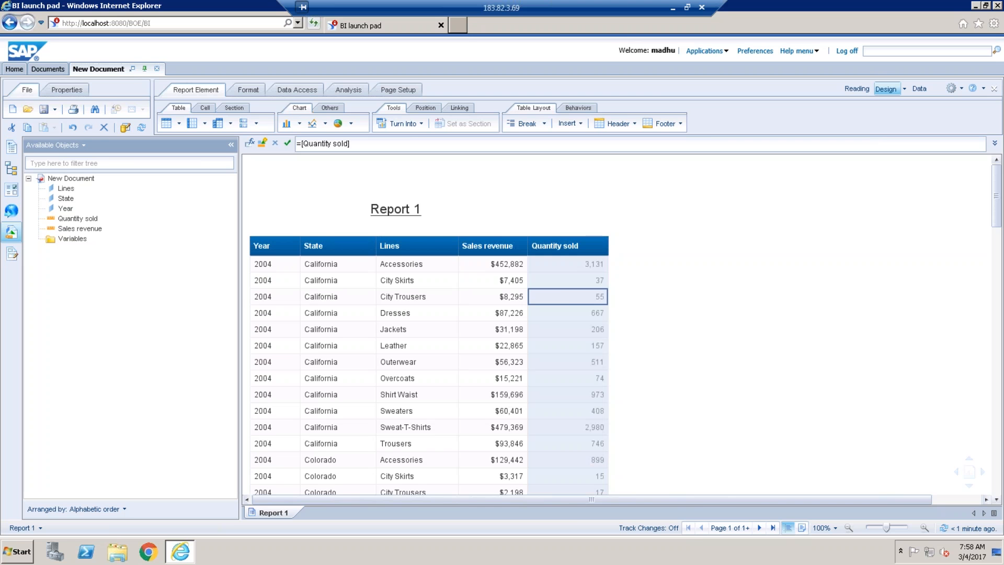
right_click(566, 299)
left_click(598, 275)
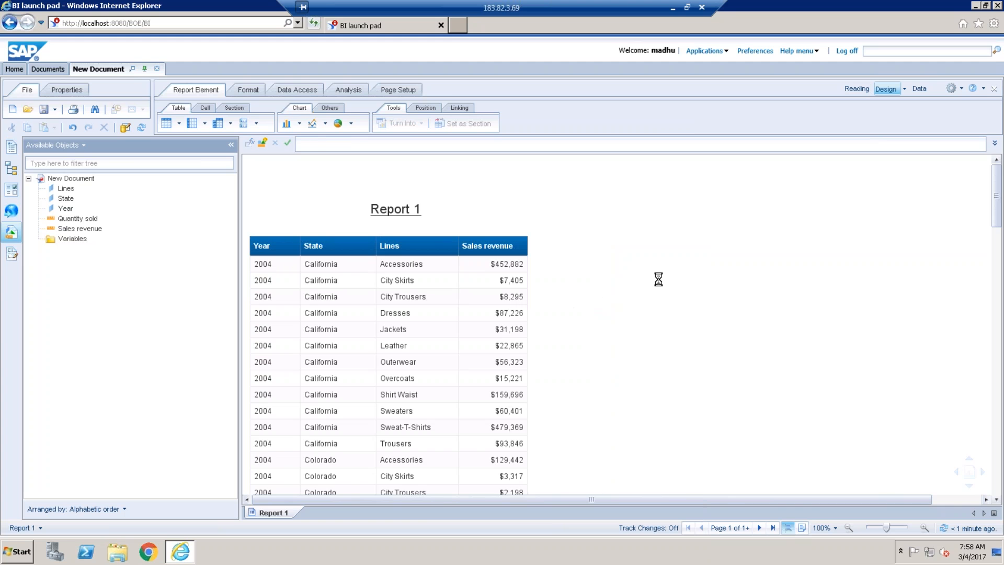
left_click(566, 203)
double_click(565, 199)
left_click(565, 168)
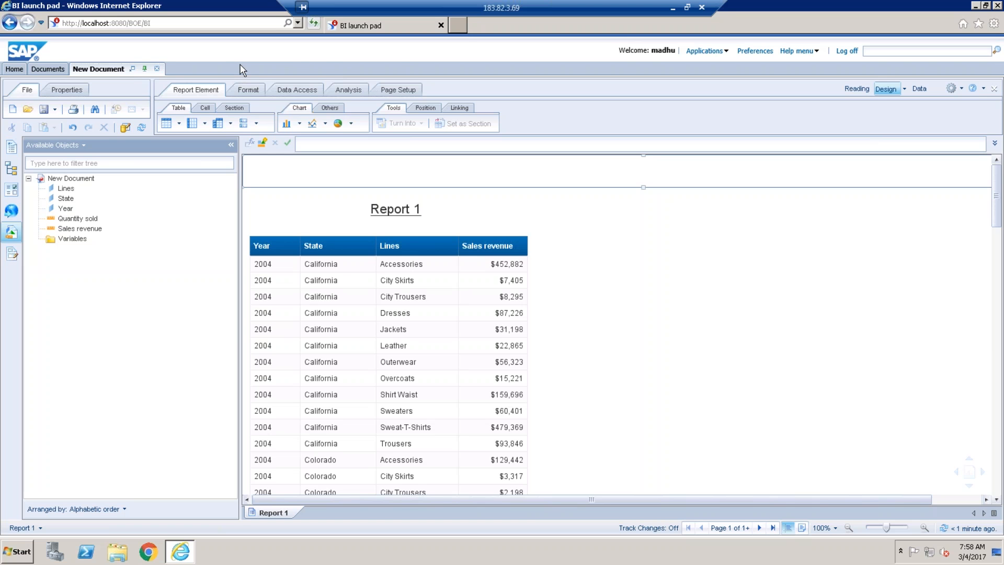
right_click(241, 58)
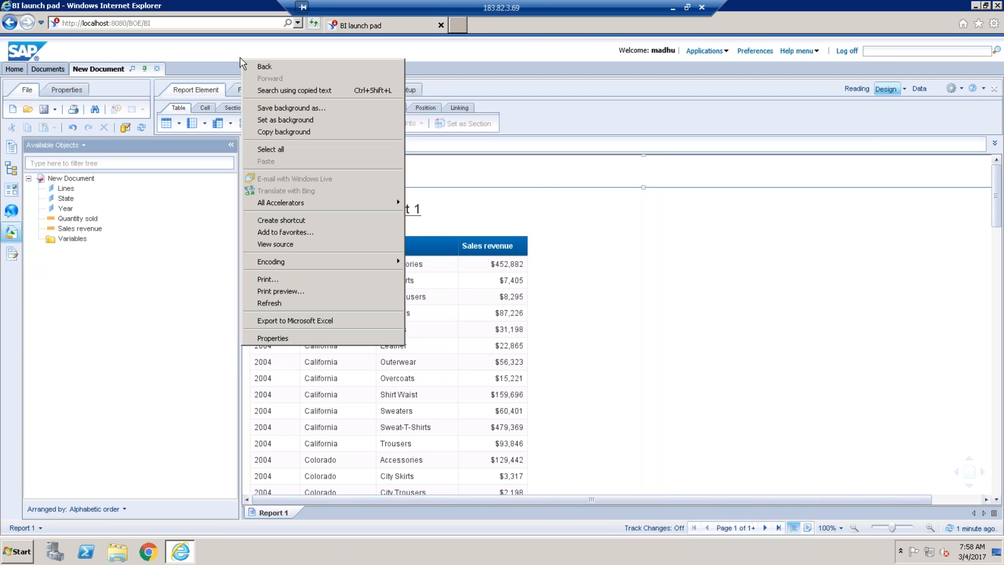
left_click(242, 55)
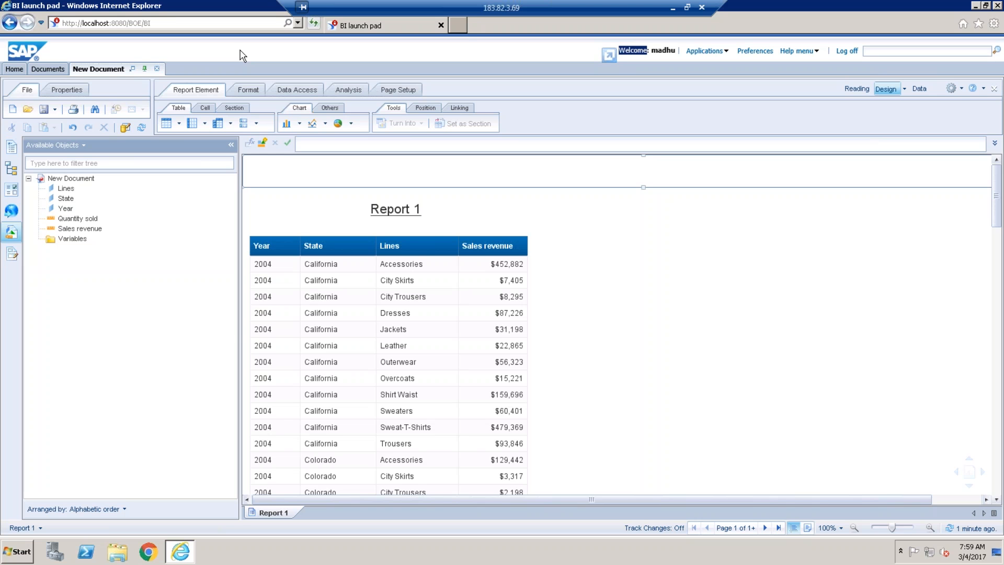
right_click(242, 54)
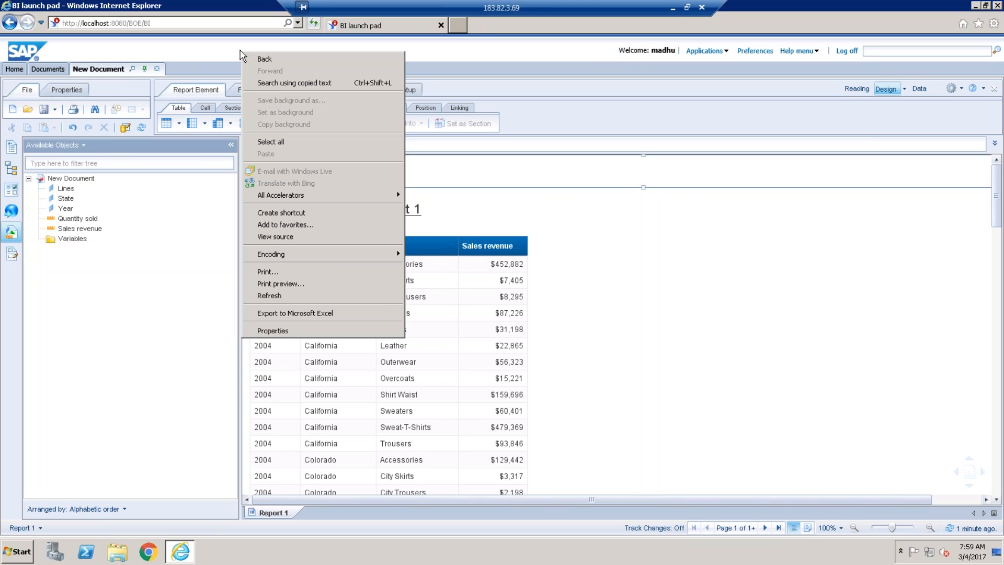
left_click(240, 51)
right_click(240, 51)
left_click(241, 51)
right_click(240, 51)
left_click(240, 51)
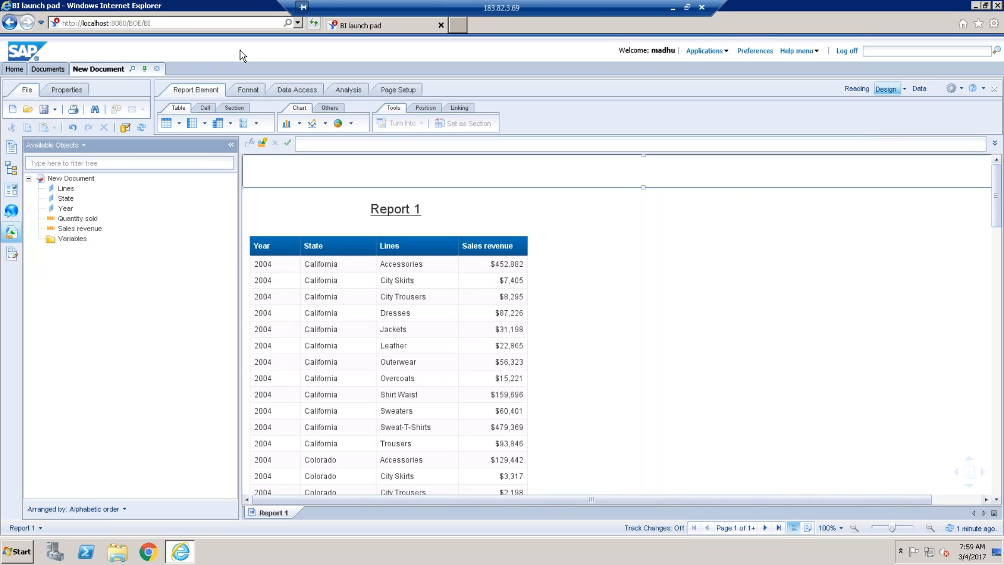
double_click(240, 51)
key("Scroll_Lock")
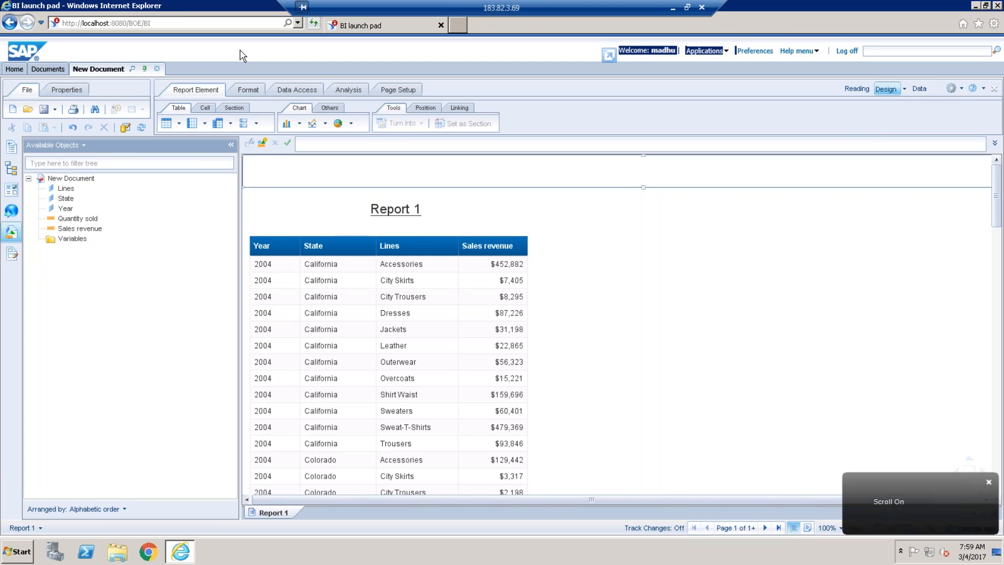
key("Tab")
key("Tab")
key("Tab")
key("Tab")
key("Tab")
key("Tab")
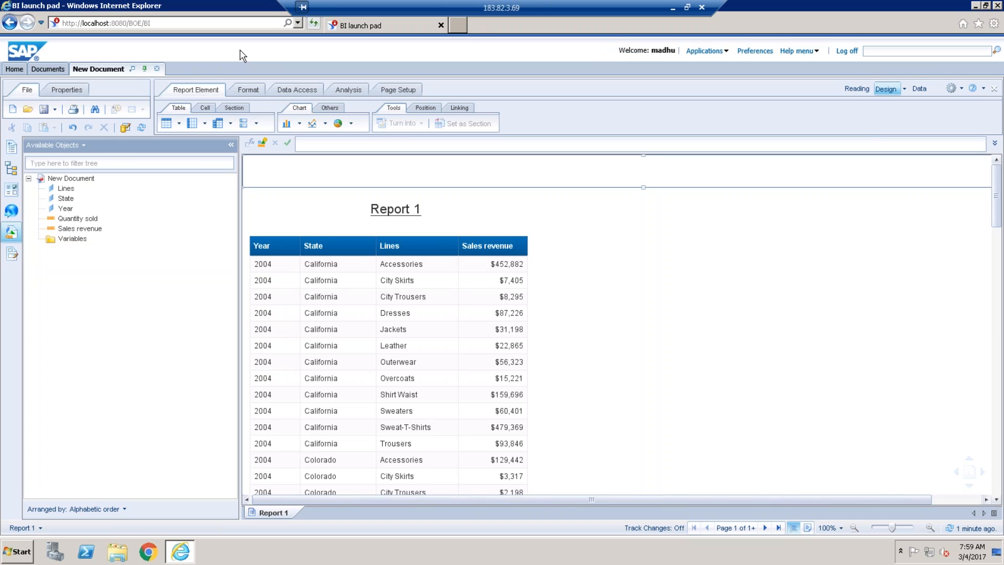
key("Tab")
key("Tab")
key("Tab")
key("Tab")
key("Tab")
key("Tab")
key("Tab")
key("Tab")
key("Tab")
key("Tab")
key("Tab")
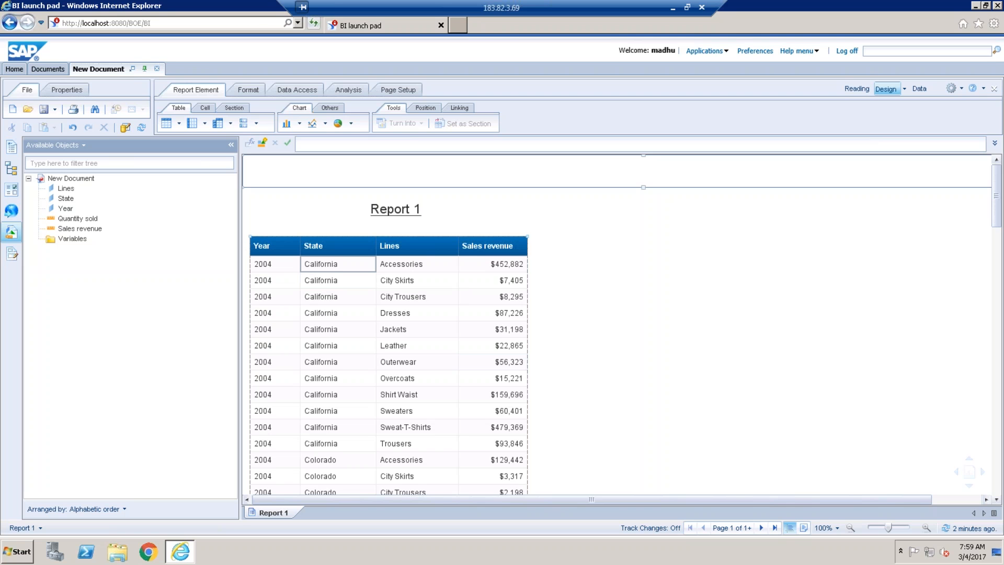
key("Num_Lock")
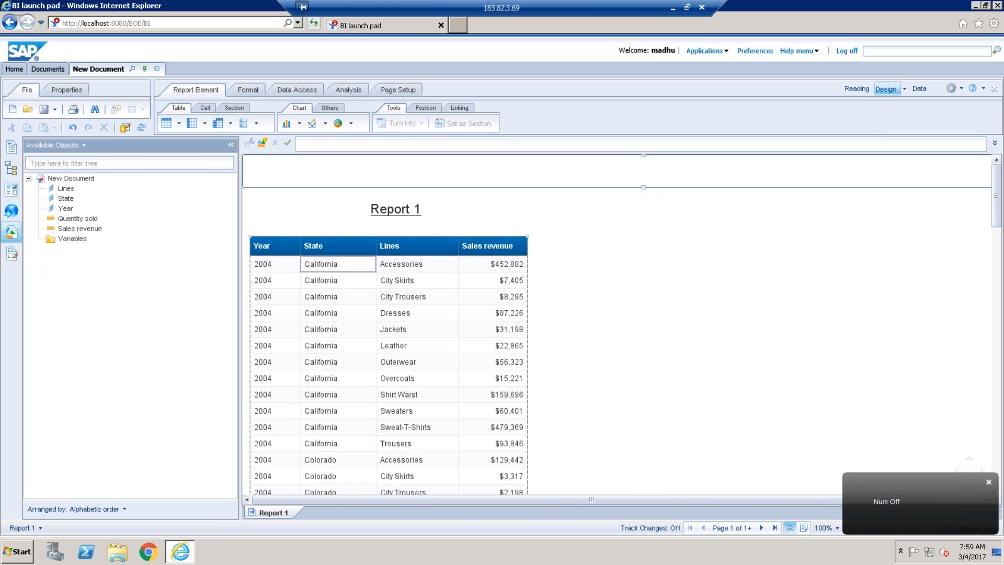
left_click(338, 264)
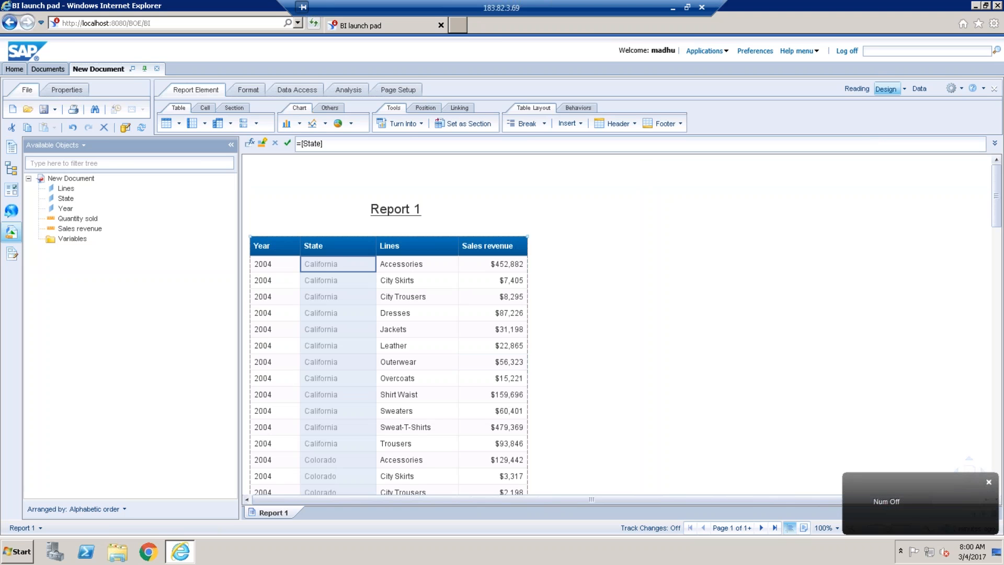
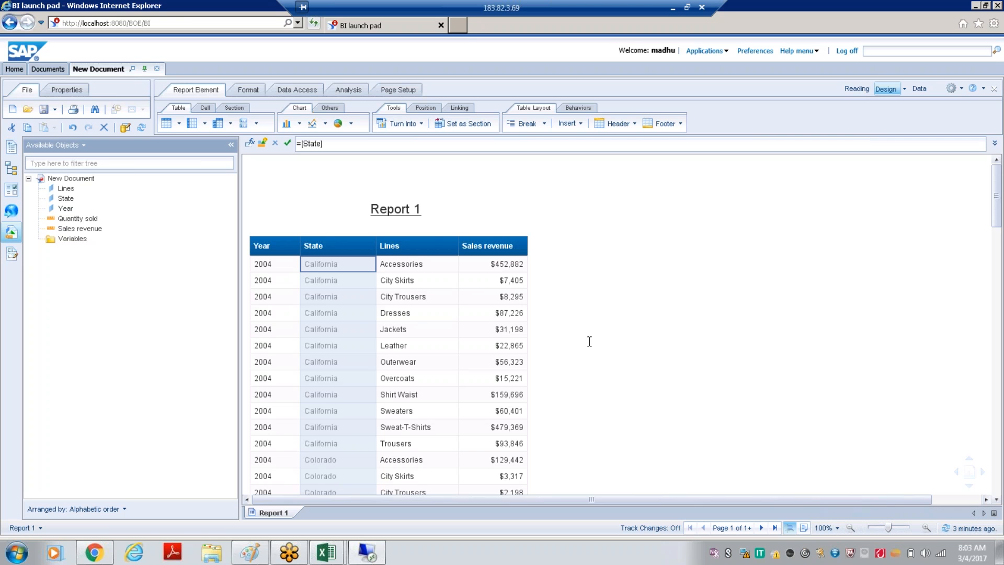
Undo the removal of the Quantity sold column and select the column's body cells
left_click(617, 280)
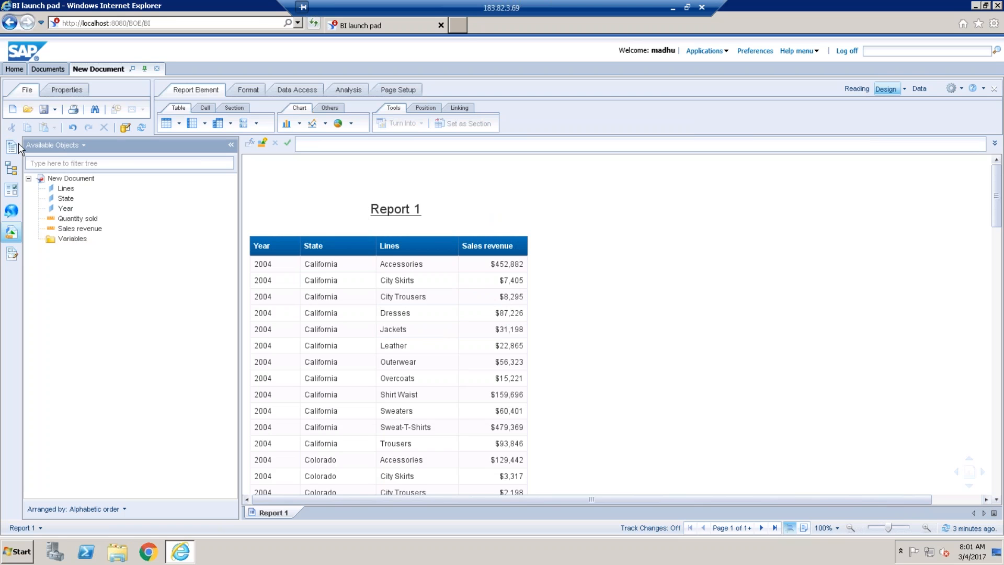
left_click(74, 128)
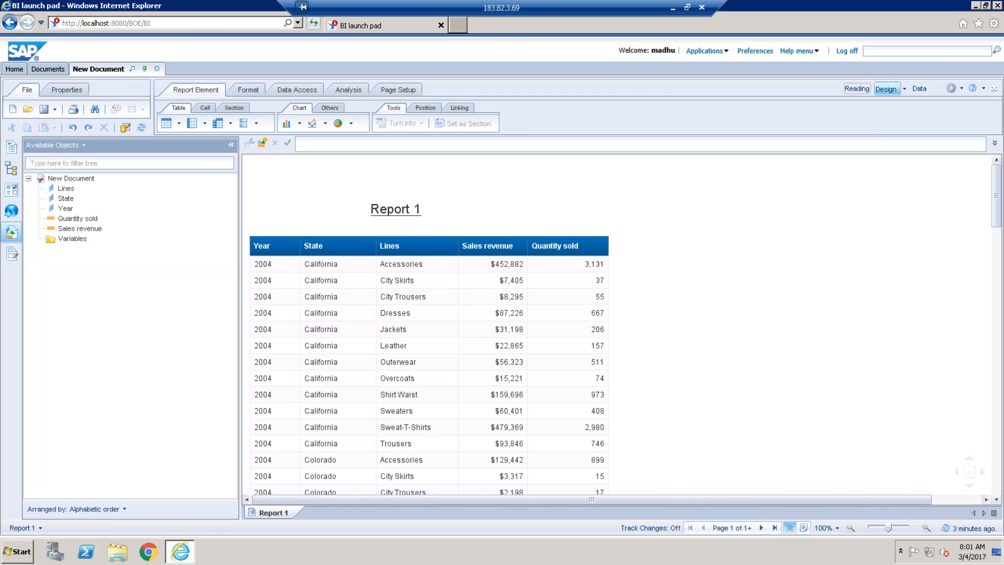
left_click(582, 321)
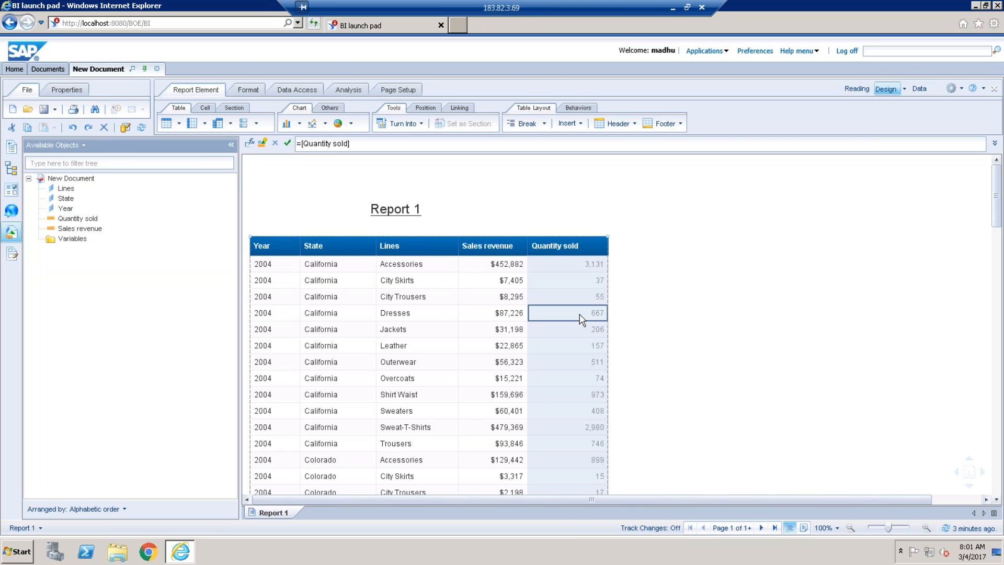
Insert a column to the right of Quantity sold and give it the header Tax
right_click(582, 320)
mouse_move(654, 261)
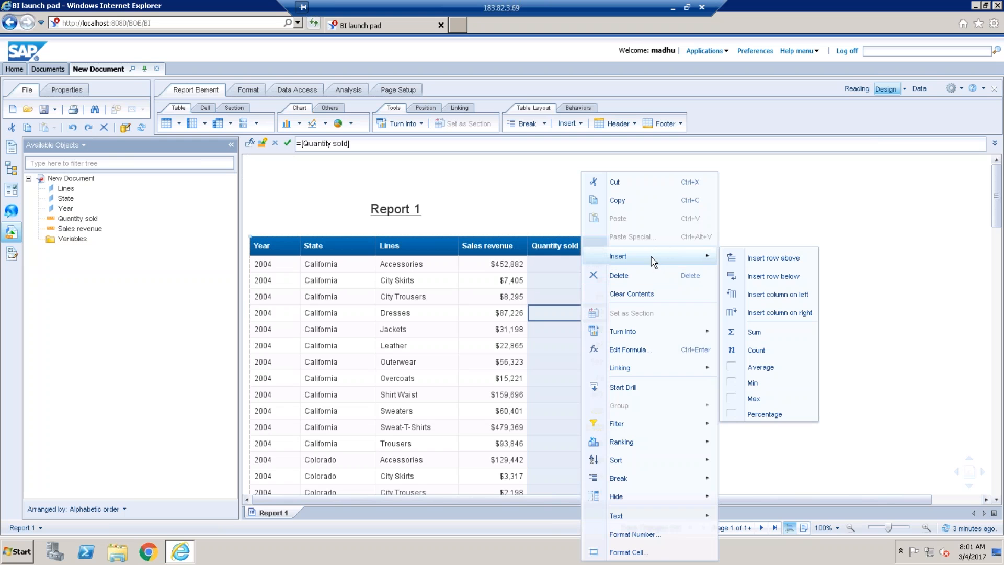
left_click(779, 312)
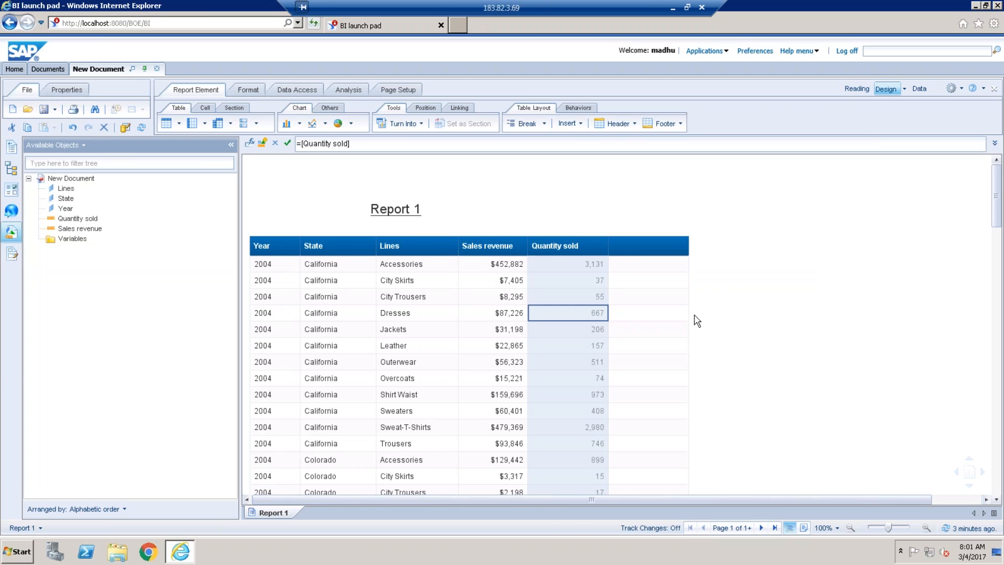
left_click(639, 247)
left_click(345, 145)
type("Tax")
key("Return")
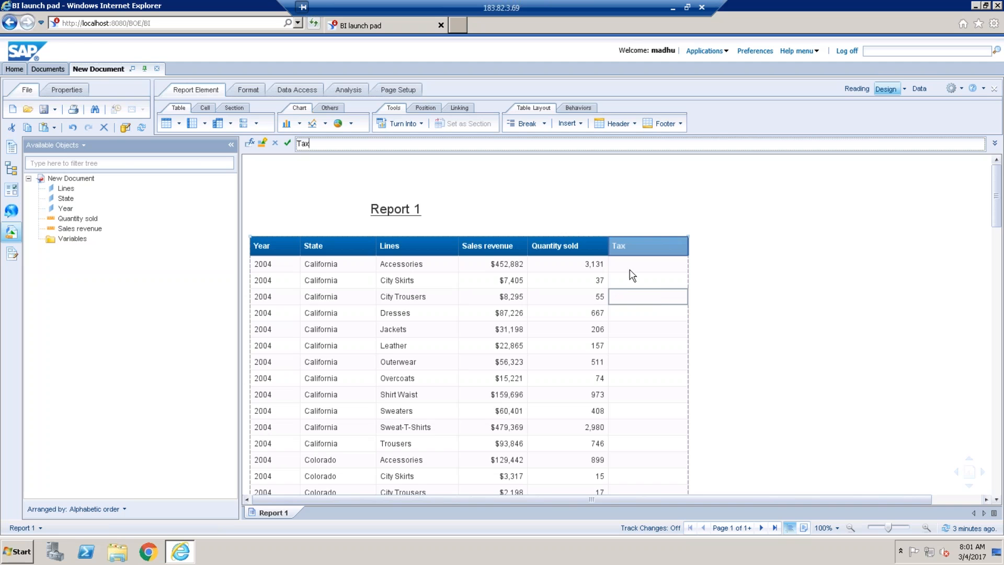
left_click(776, 321)
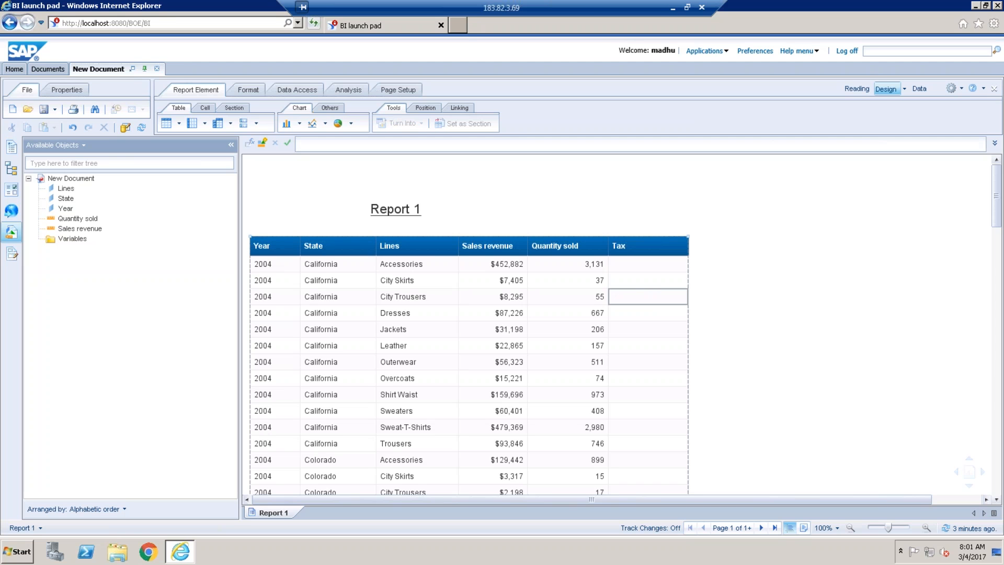
Enter the formula =[Sales revenue]*0.12 for the Tax column's body cells in the Formula Editor and validate it
left_click(642, 287)
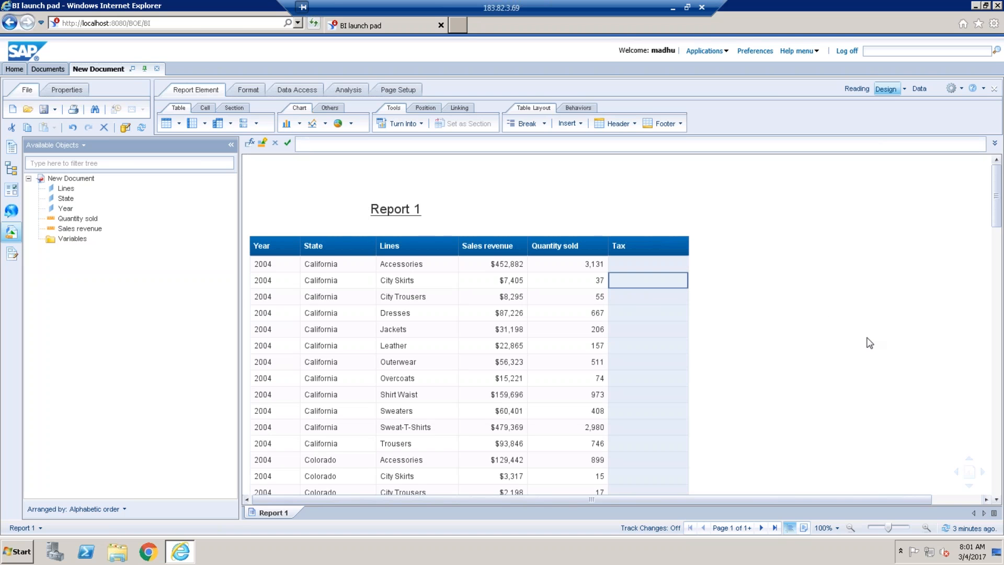
left_click(251, 146)
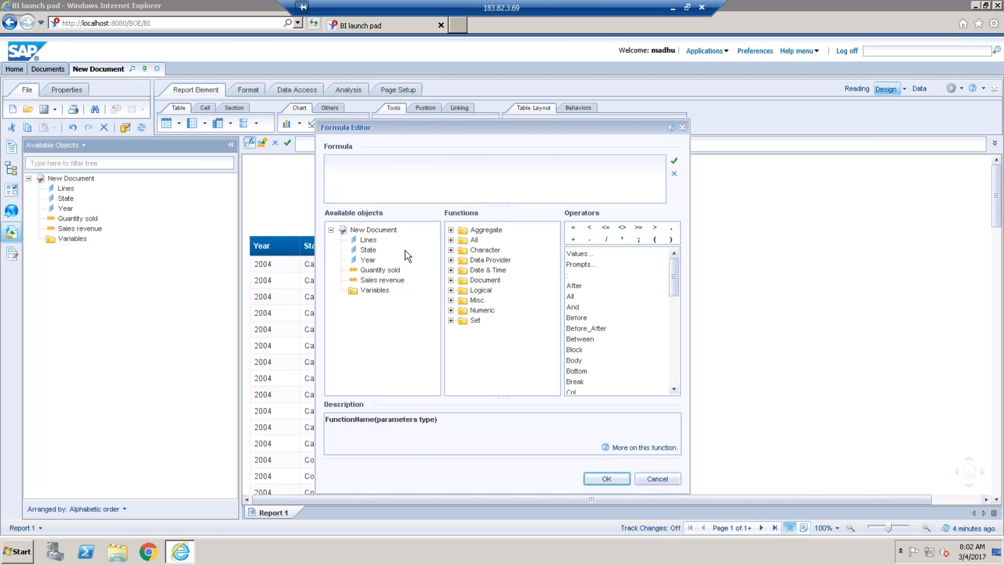
double_click(383, 280)
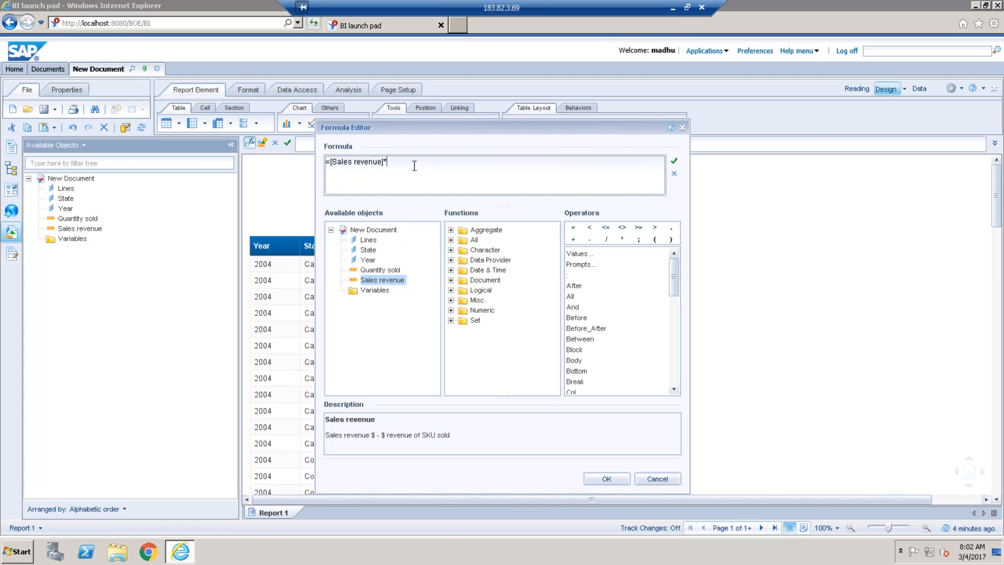
type("*0.12")
left_click(674, 161)
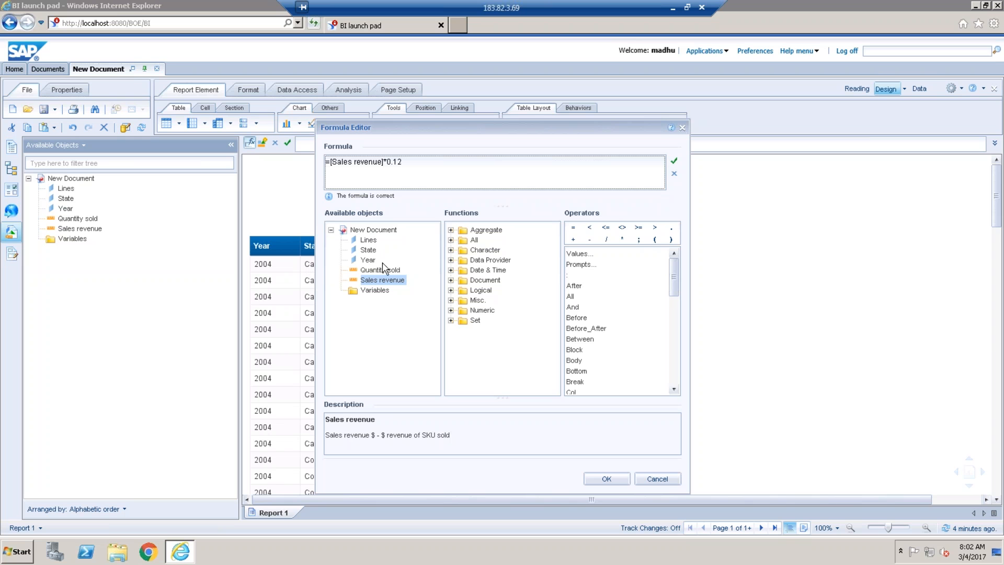
Browse the list of all available functions, and apply the validated formula to the Tax column
left_click(451, 240)
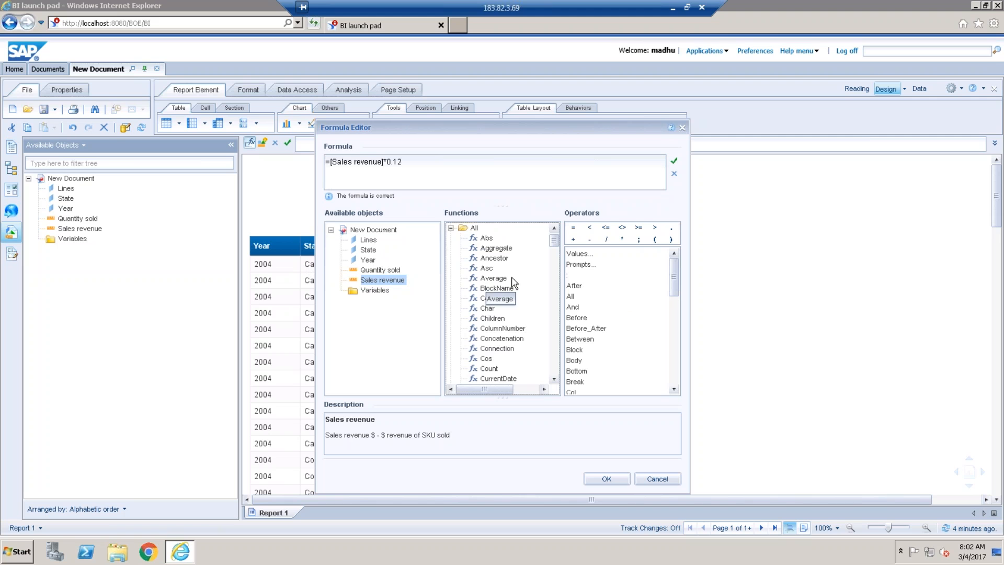
left_click_drag(673, 284, 668, 264)
left_click_drag(556, 252, 556, 263)
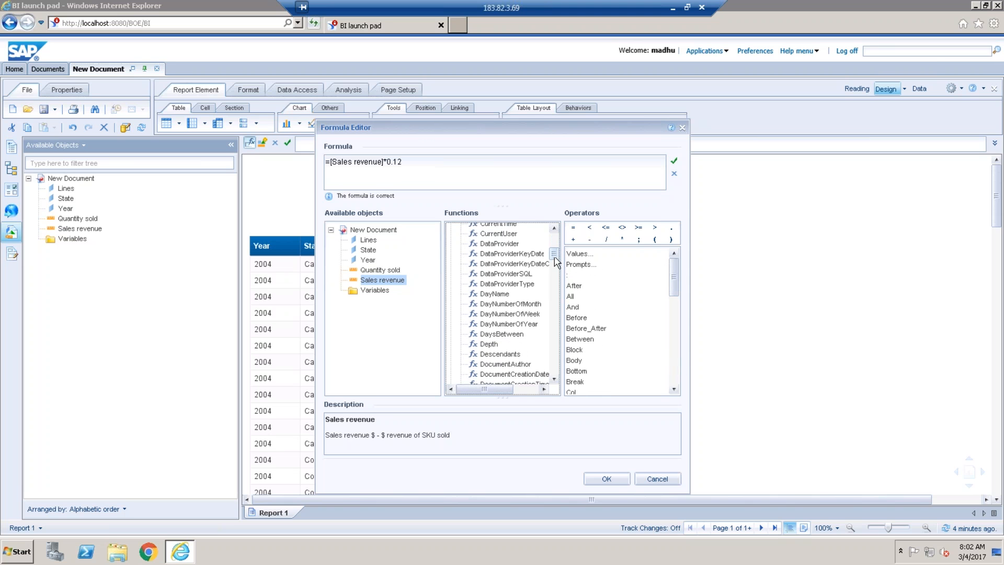
left_click_drag(556, 262, 556, 244)
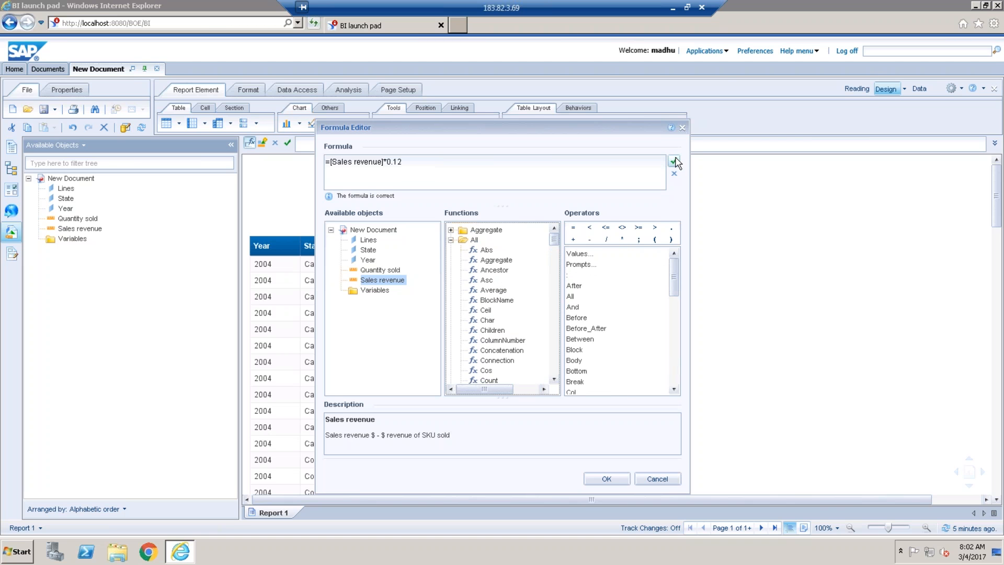
left_click(617, 480)
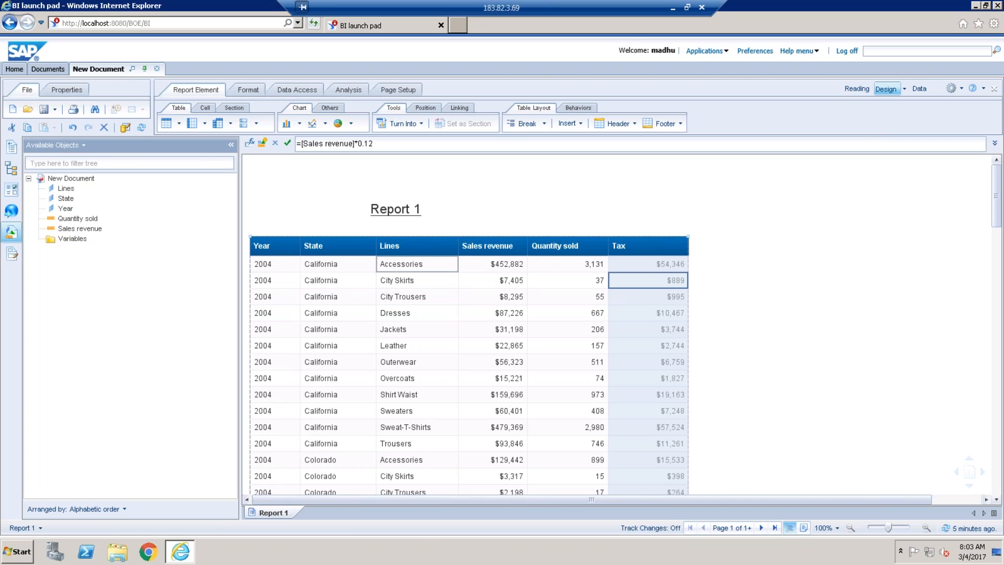
Add a second report to the document, place the Year object in it as a table and widen the column
left_click(286, 514)
left_click(349, 459)
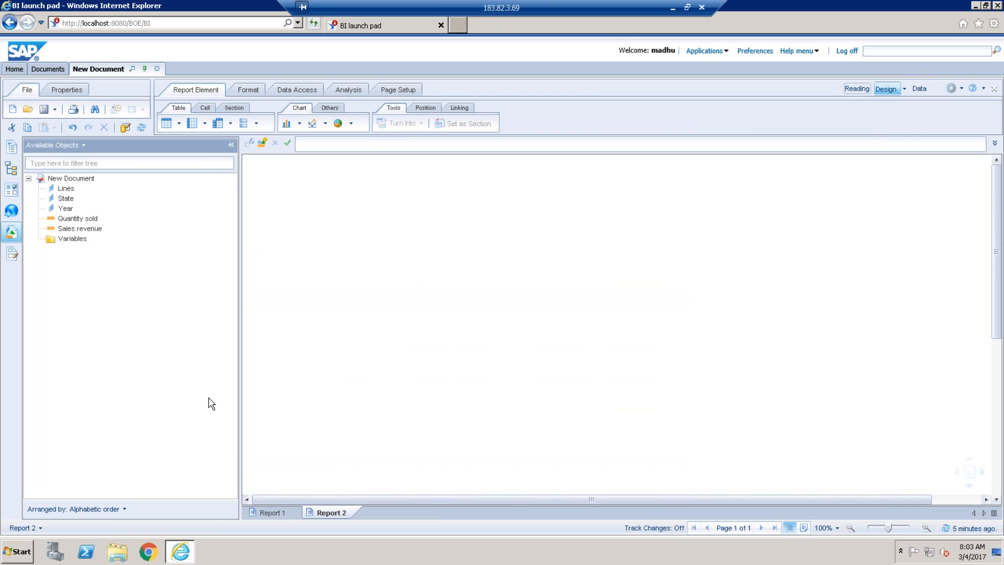
left_click(66, 208)
left_click_drag(66, 211, 295, 241)
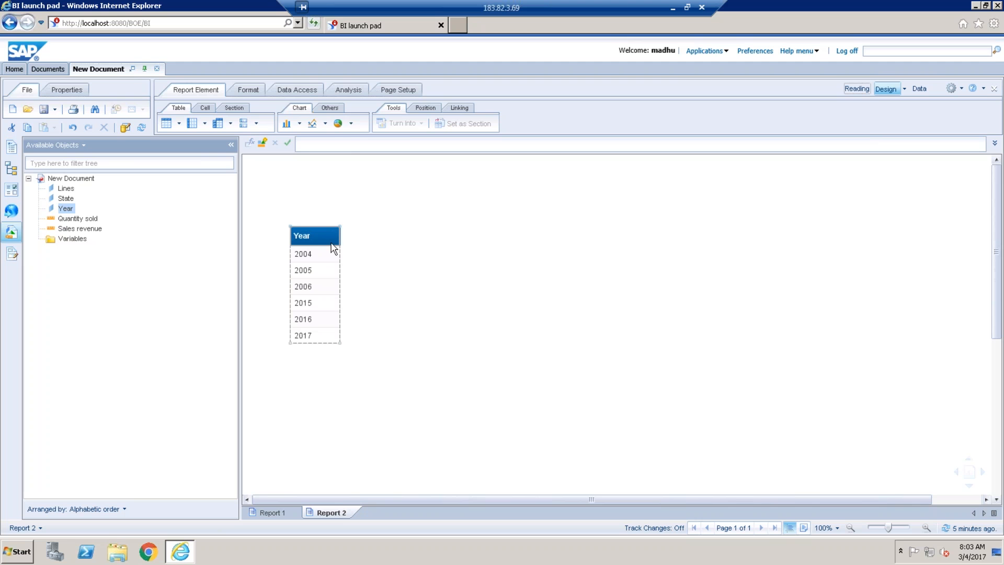
left_click_drag(340, 237, 367, 237)
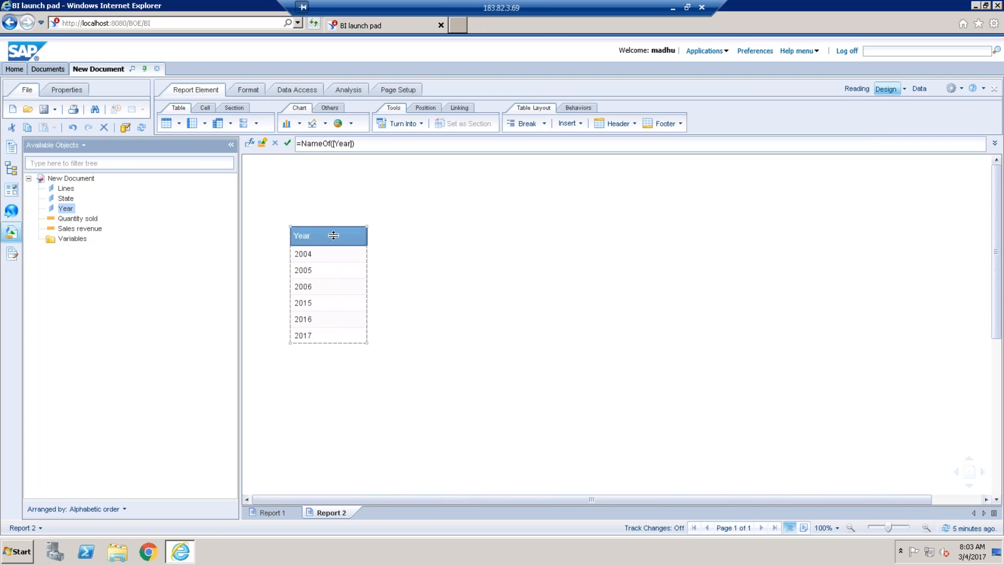
left_click(390, 229)
left_click(351, 308)
left_click(484, 250)
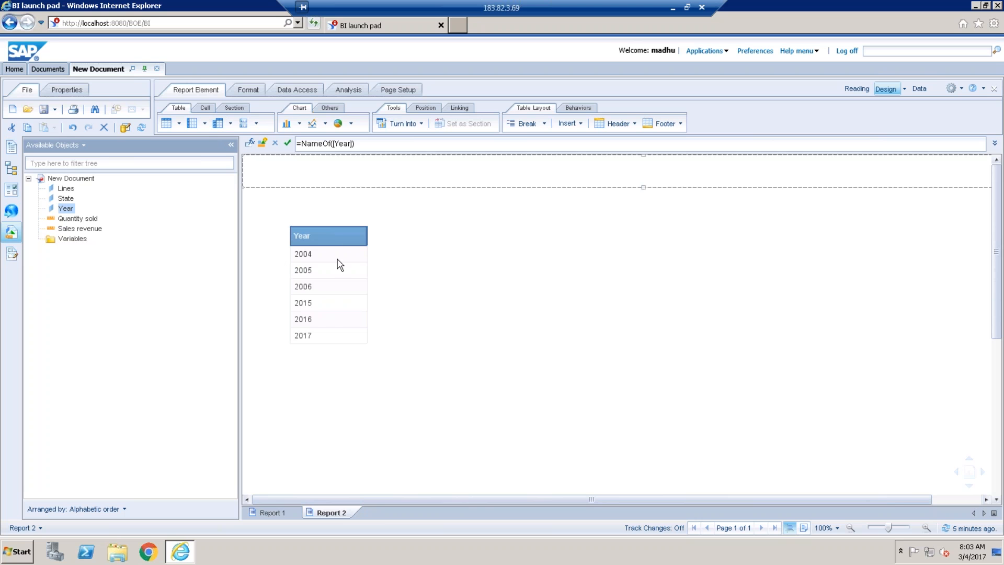
left_click(334, 289)
left_click(323, 373)
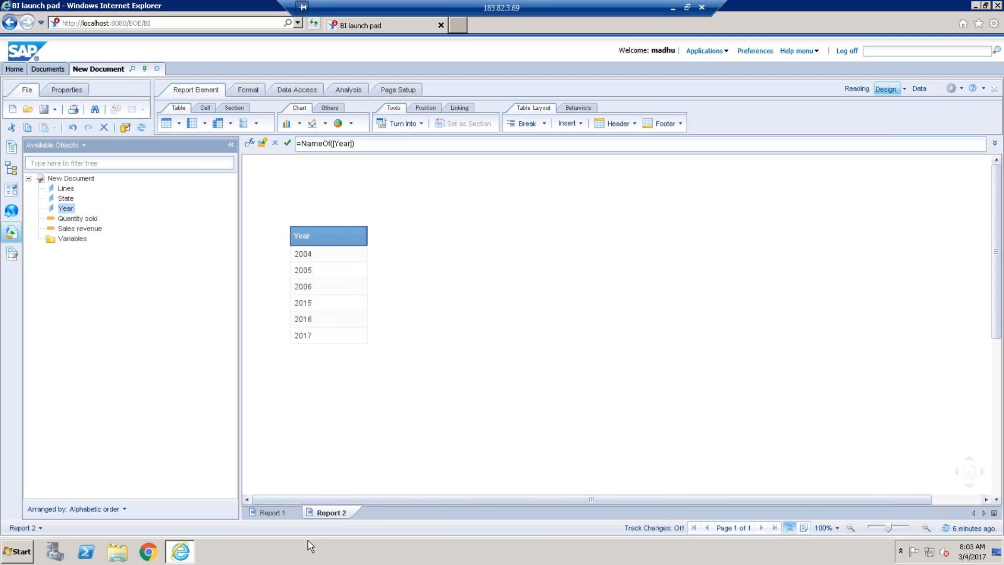
Return to Report 1 and examine the formulas behind its Tax, Quantity sold, Sales revenue and Lines columns
left_click(268, 513)
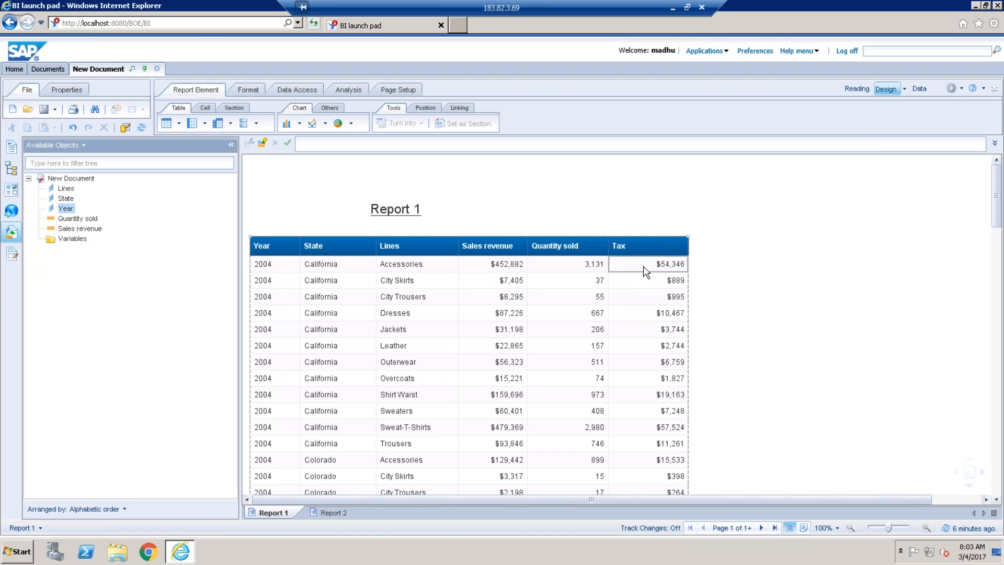
left_click(647, 320)
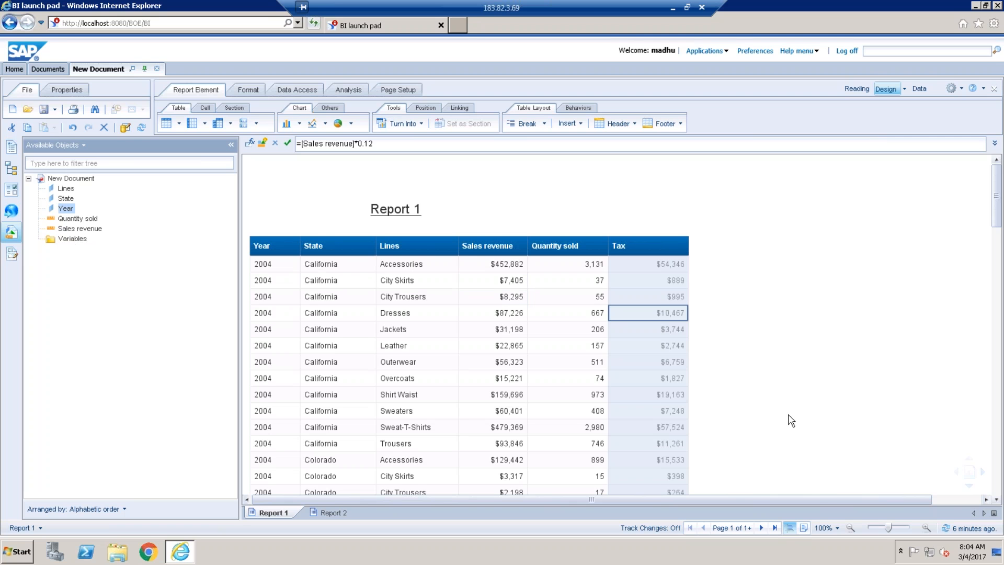
left_click(71, 241)
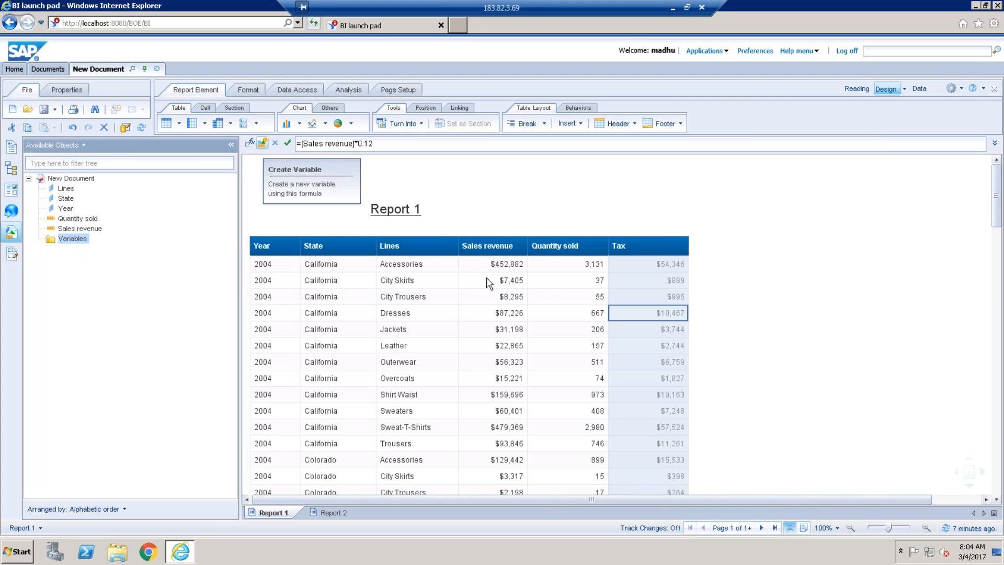
left_click(584, 318)
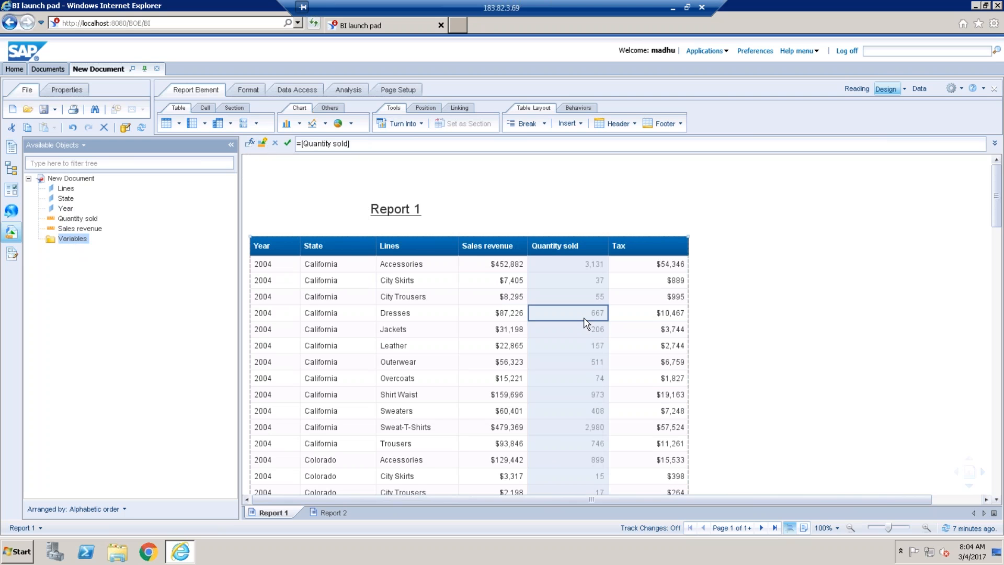
left_click(510, 329)
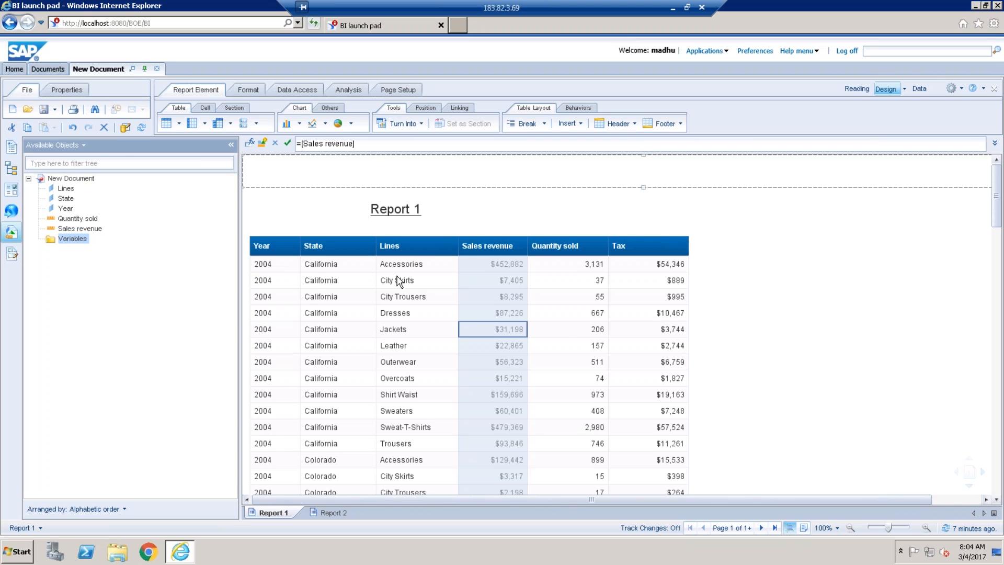
left_click(411, 314)
left_click(596, 326)
double_click(596, 323)
Create a measure variable named V_Tax from the Tax column's formula =[Sales revenue]*0.12
left_click(671, 335)
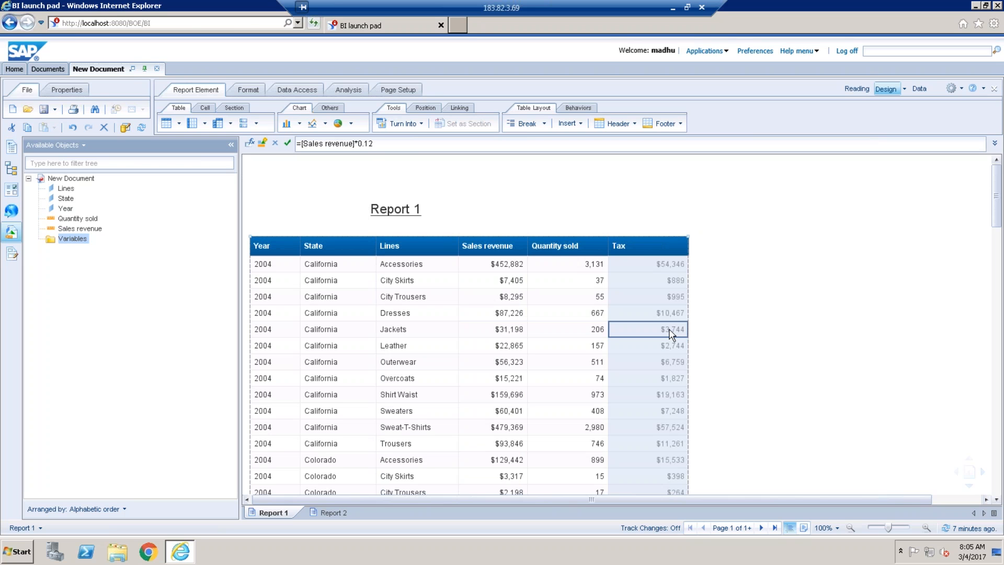
left_click(262, 143)
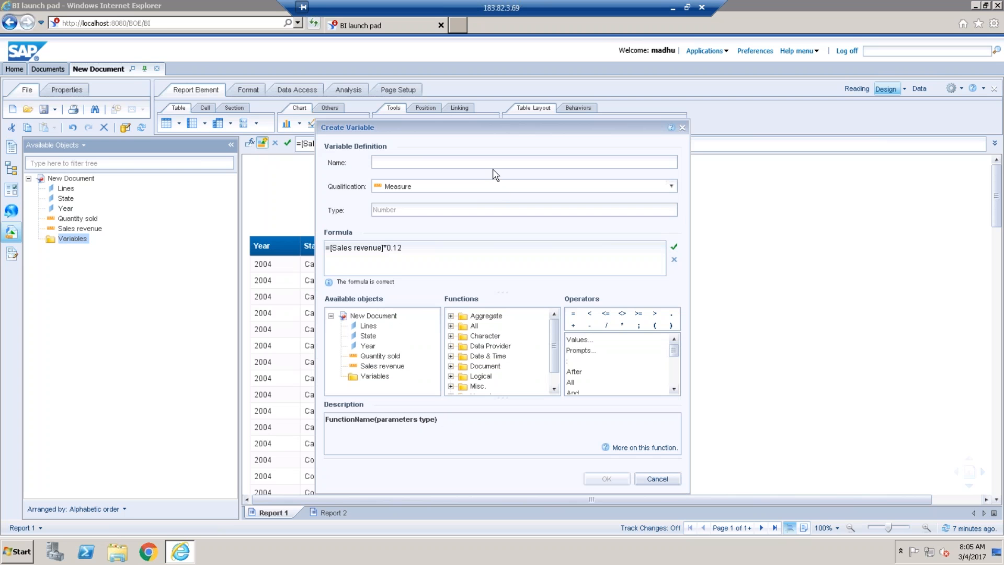
left_click(492, 165)
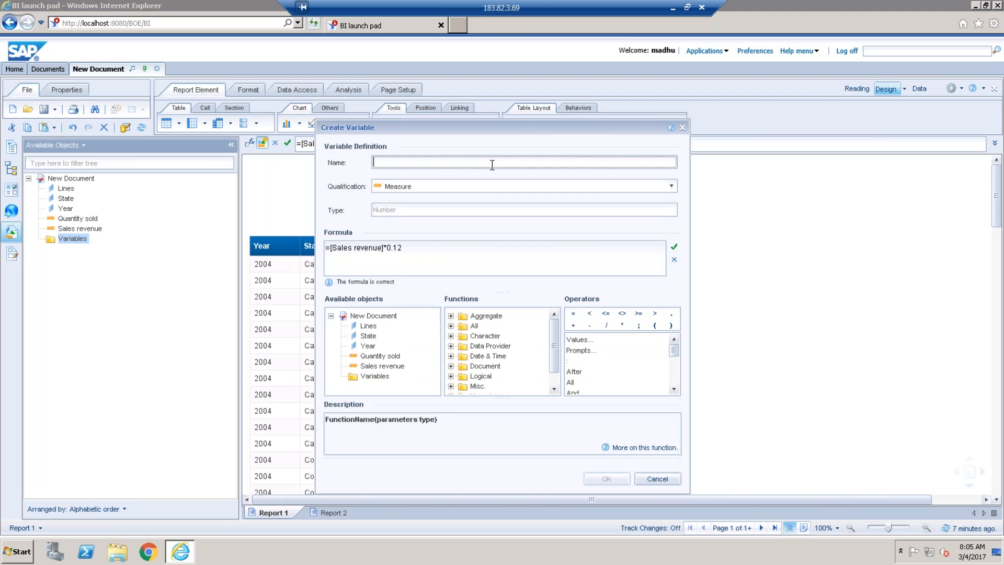
type("V")
type("_Tax")
left_click(605, 479)
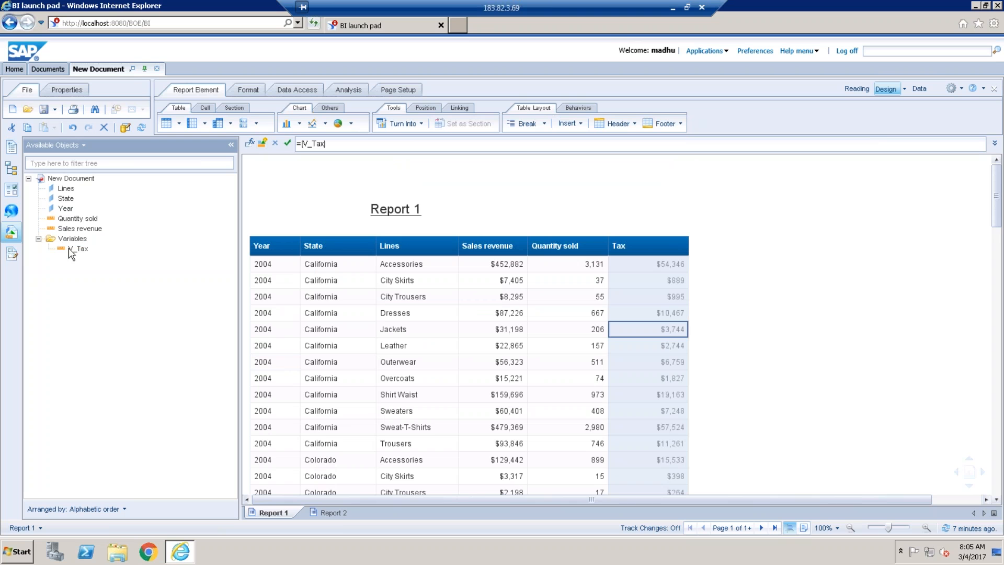
Add the V_Tax variable as a column to the right of Year in the table of Report 2
left_click(339, 514)
left_click_drag(79, 251, 372, 256)
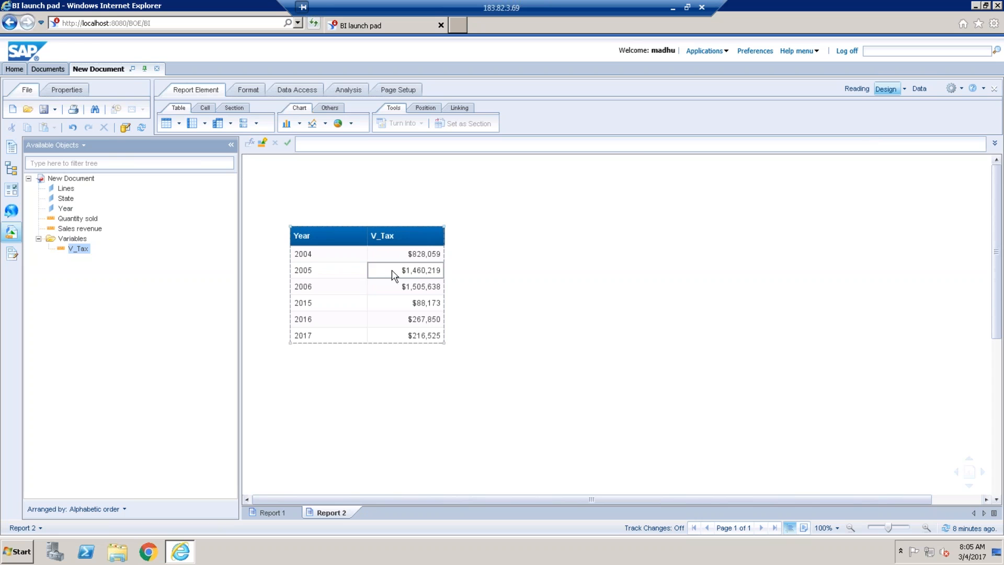
left_click(294, 171)
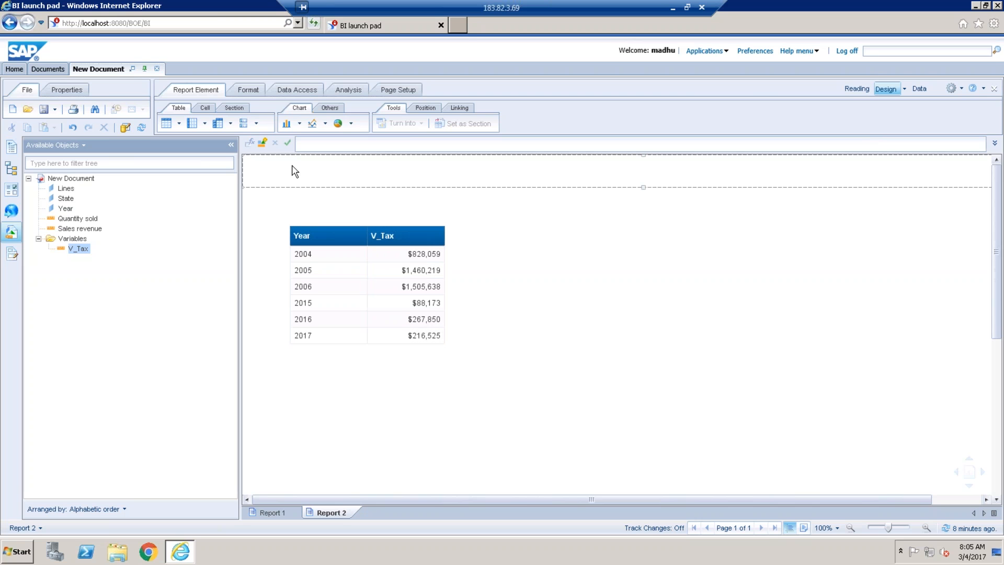
left_click(274, 212)
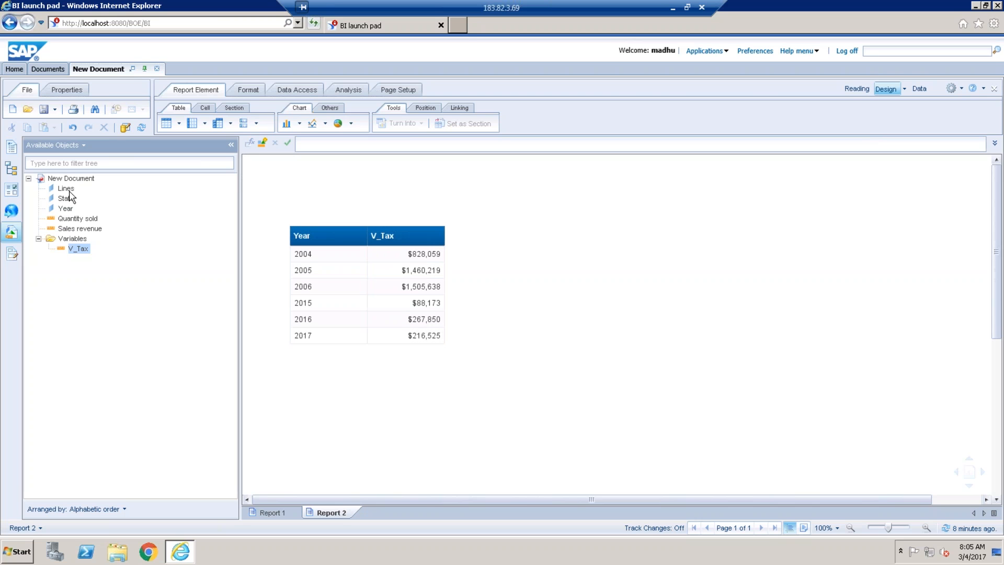
Place the Lines object as a separate table beside the Year and V_Tax table and widen its column
left_click_drag(67, 190, 530, 238)
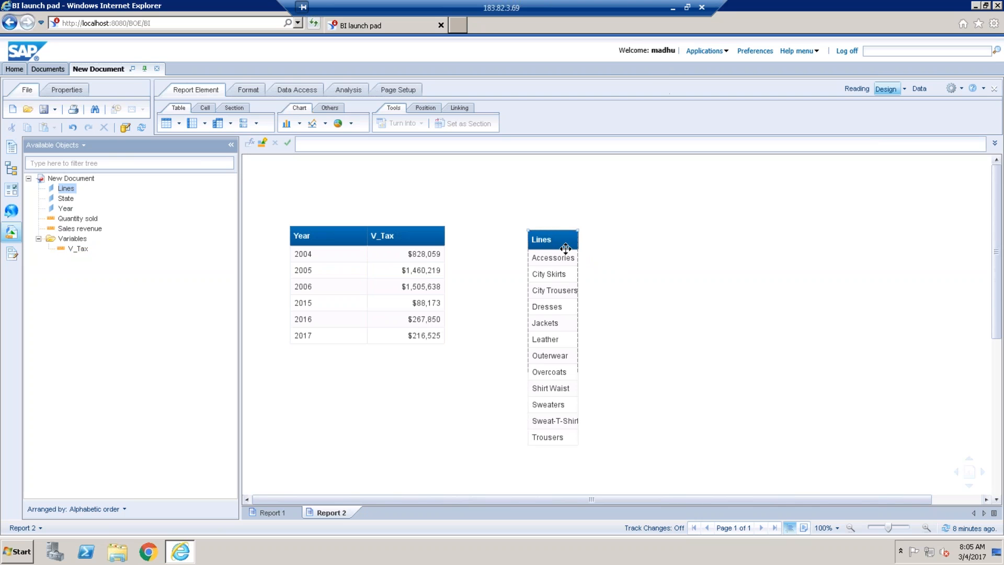
left_click_drag(575, 239, 630, 240)
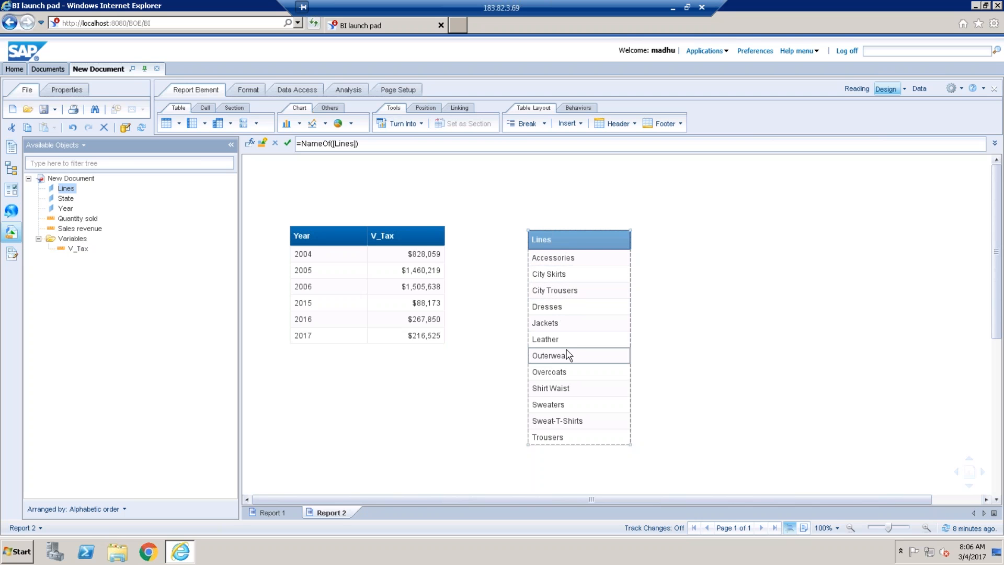
left_click(246, 284)
Define a new measure variable named V_CPU with the formula =[Sales revenue]/[Quantity sold] and validate the formula
left_click(73, 238)
right_click(85, 244)
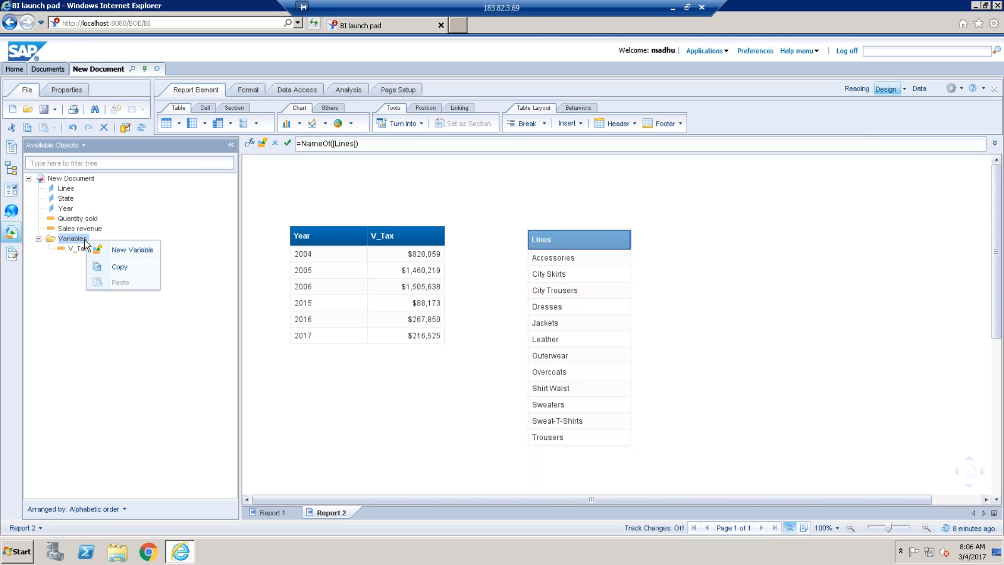
left_click(130, 251)
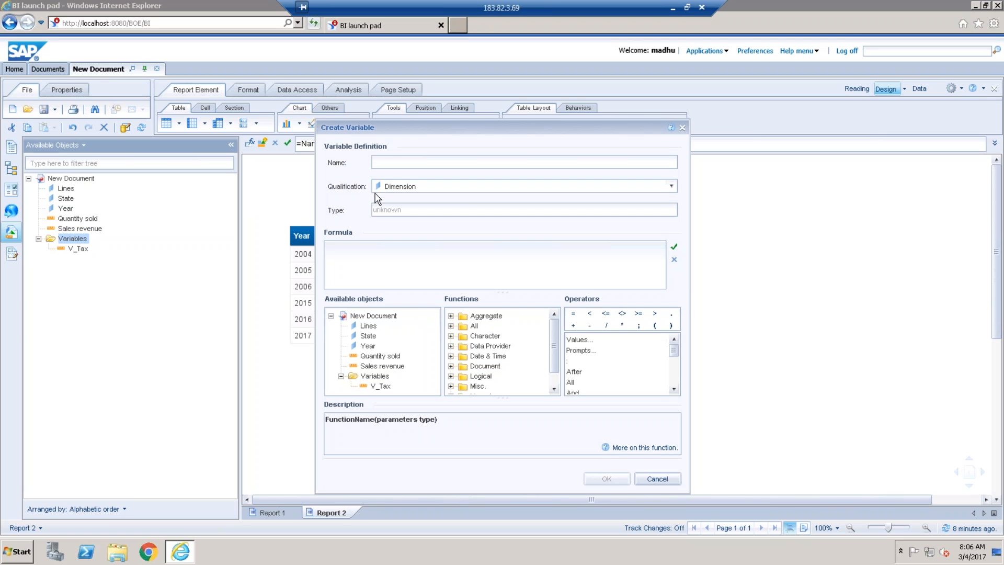
type("V_CPU")
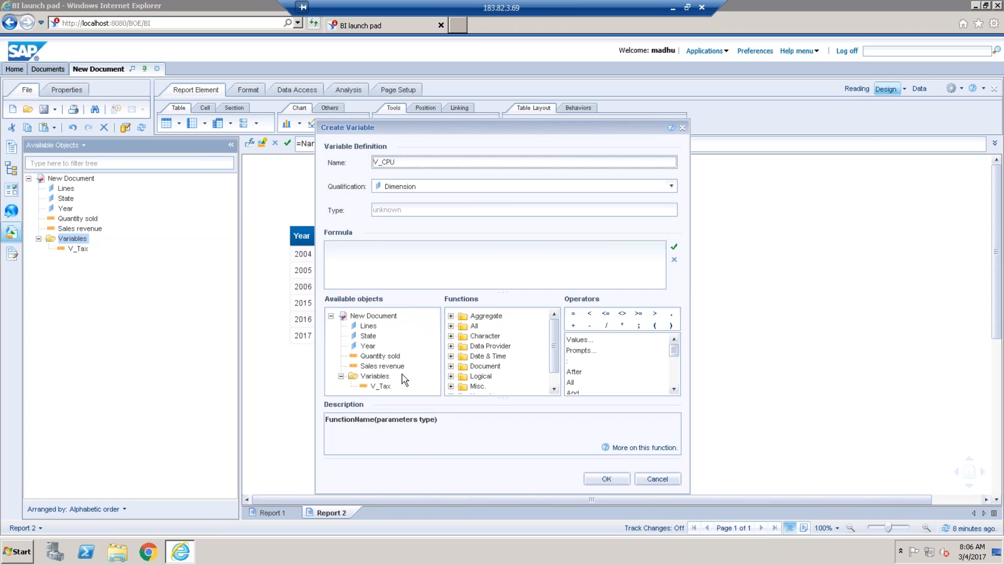
double_click(399, 367)
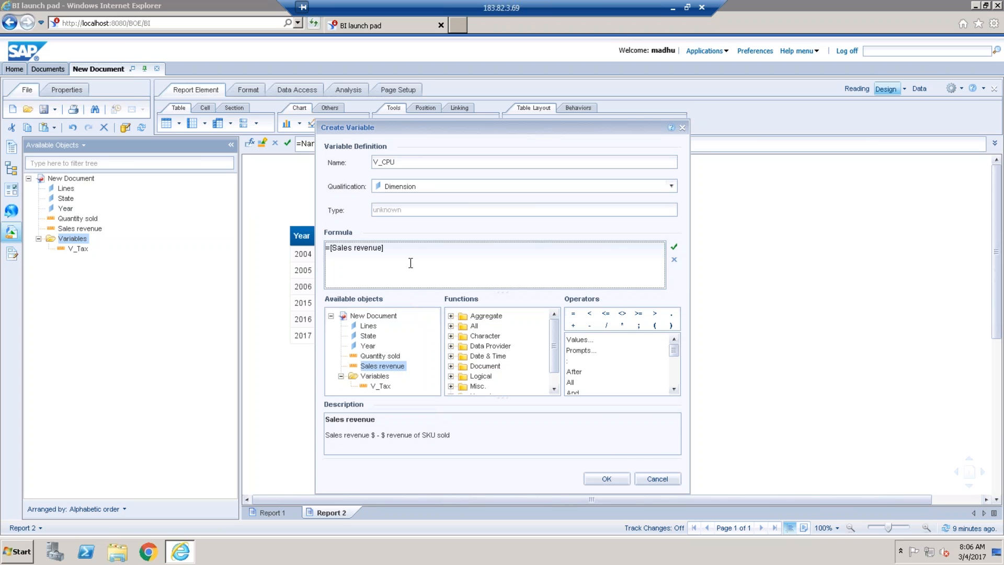
type("/")
double_click(397, 359)
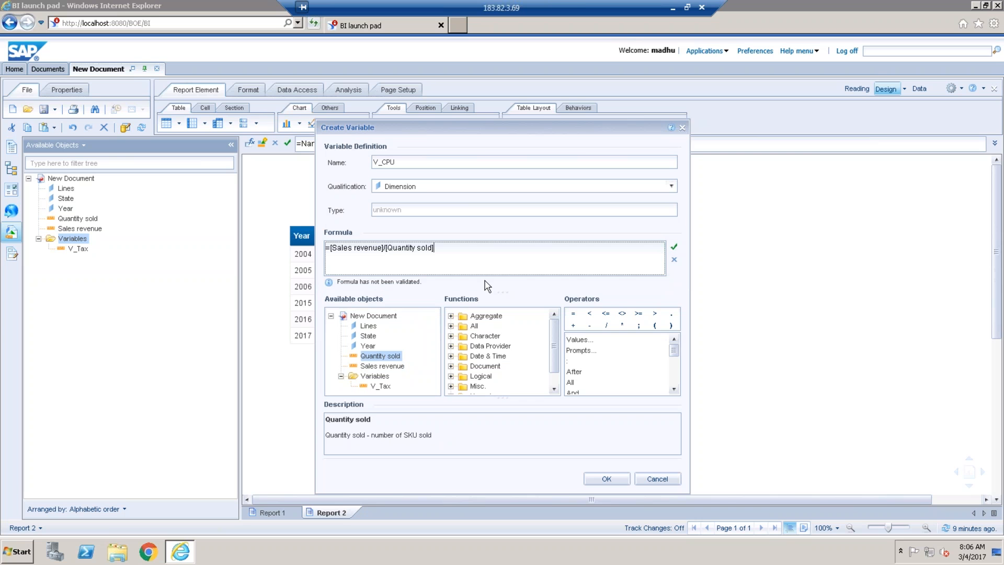
left_click(671, 186)
left_click(419, 208)
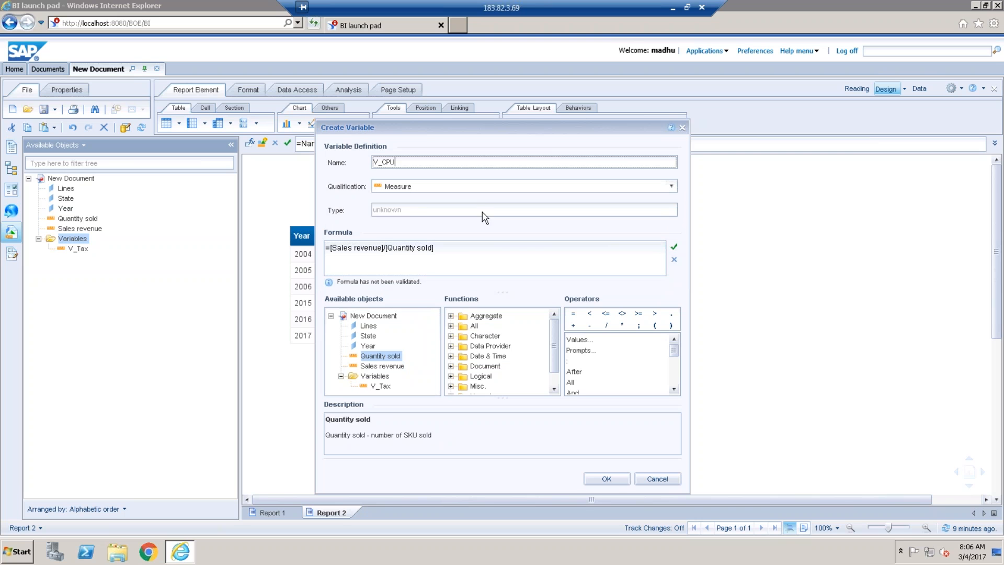
left_click(674, 246)
Test the formula validation with the closing bracket after Quantity sold removed, then restore the bracket and validate again
left_click(481, 255)
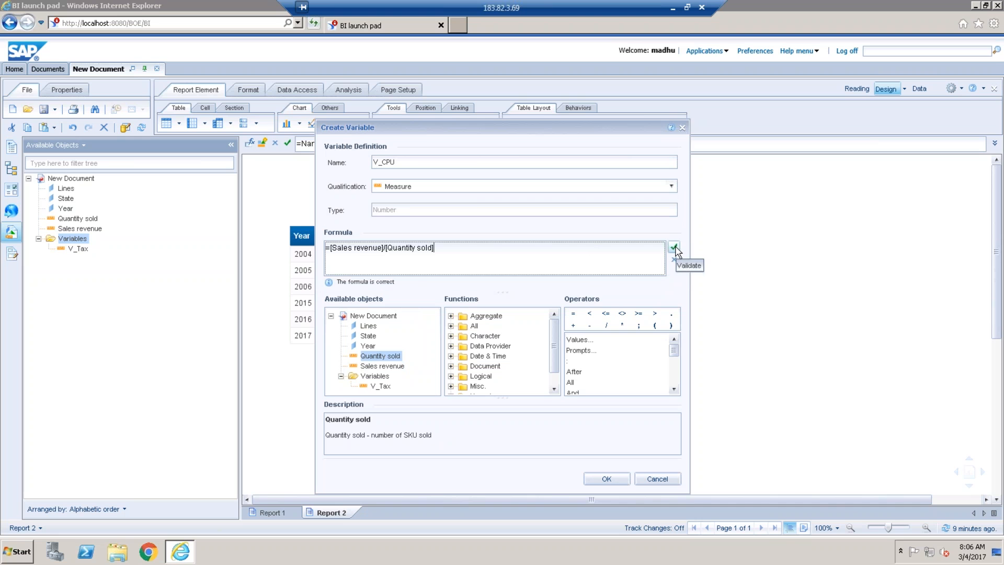
key("BackSpace")
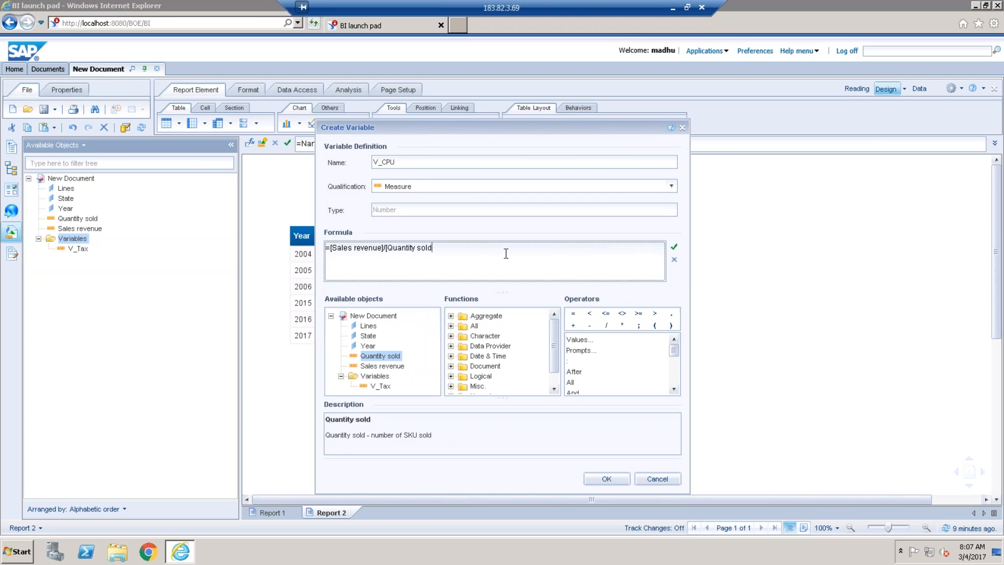
left_click(674, 246)
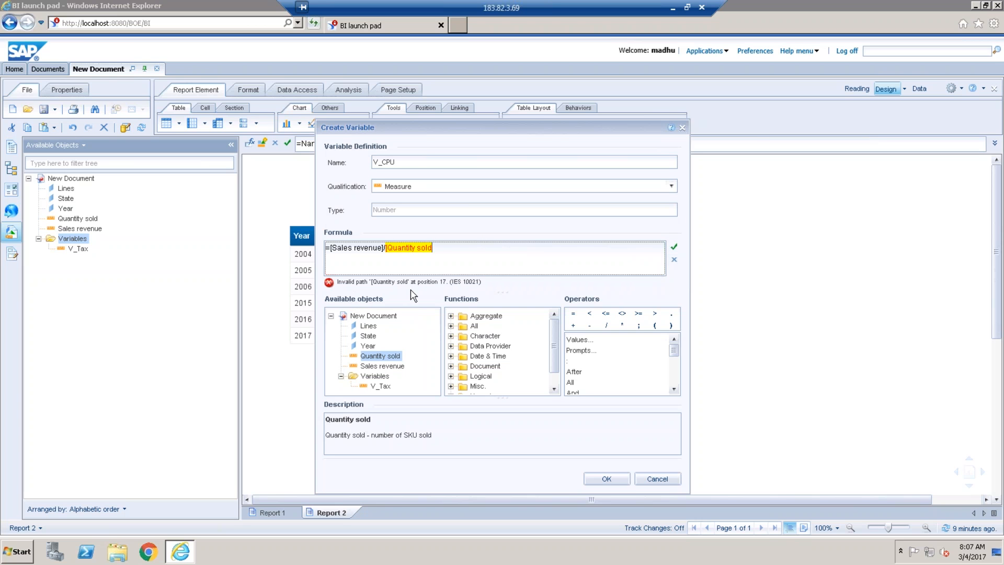
left_click(450, 252)
type("]")
left_click(674, 246)
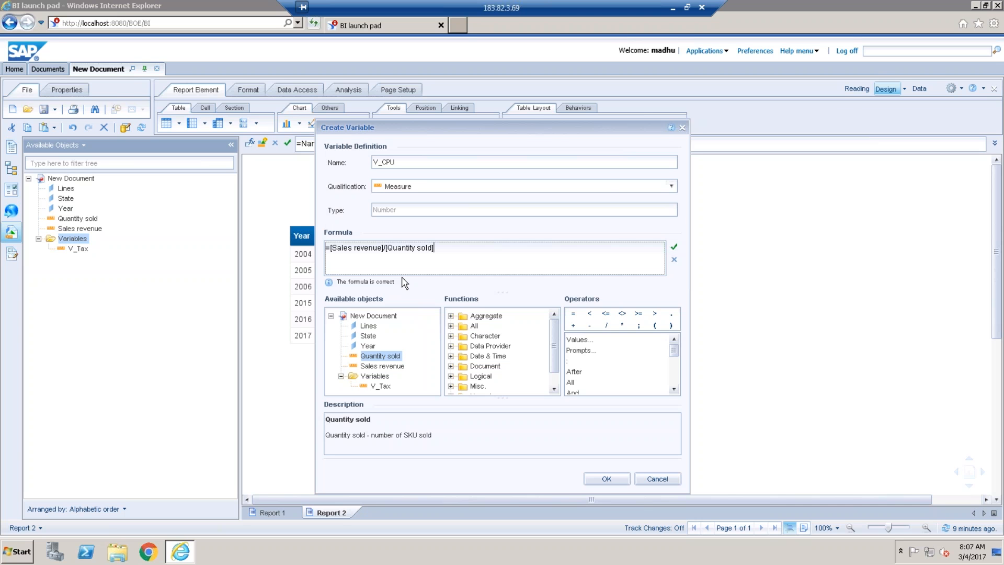
Confirm the V_CPU variable and add it as a column to the right of Lines in the second table
left_click(606, 480)
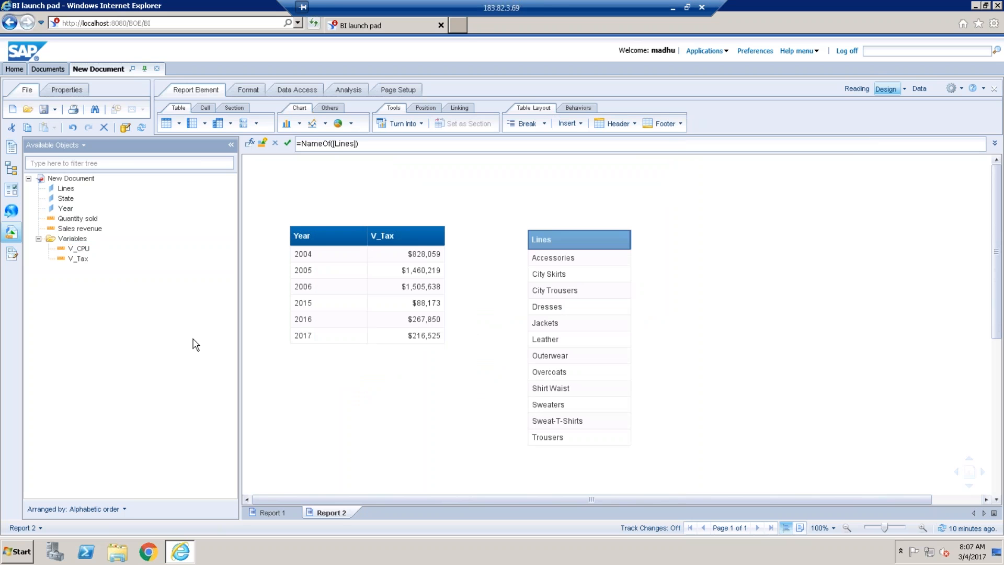
left_click(84, 249)
left_click_drag(112, 247, 636, 246)
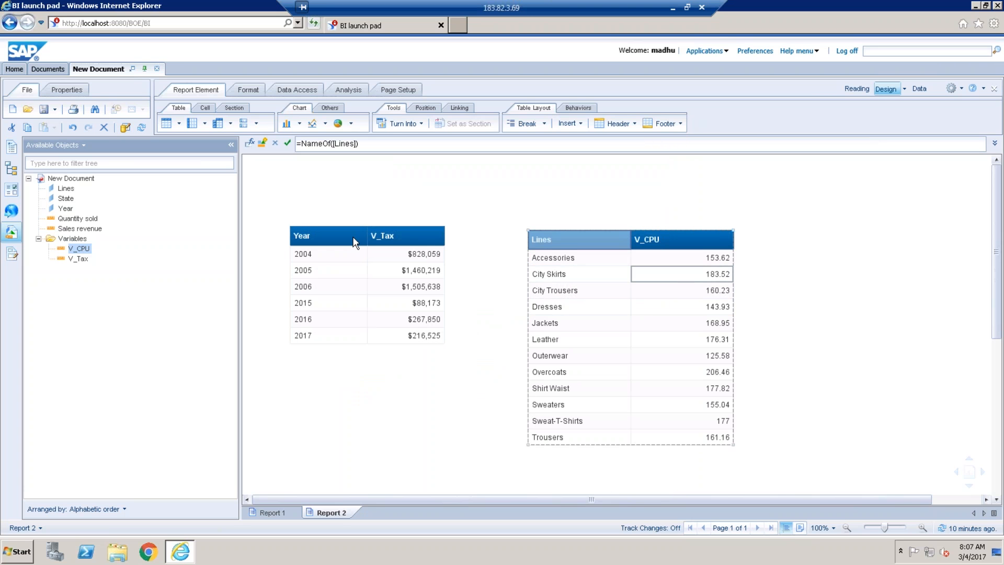
Add the Year object as a column to the left of Lines in the second table and review the rows
left_click(67, 209)
left_click_drag(168, 229, 553, 261)
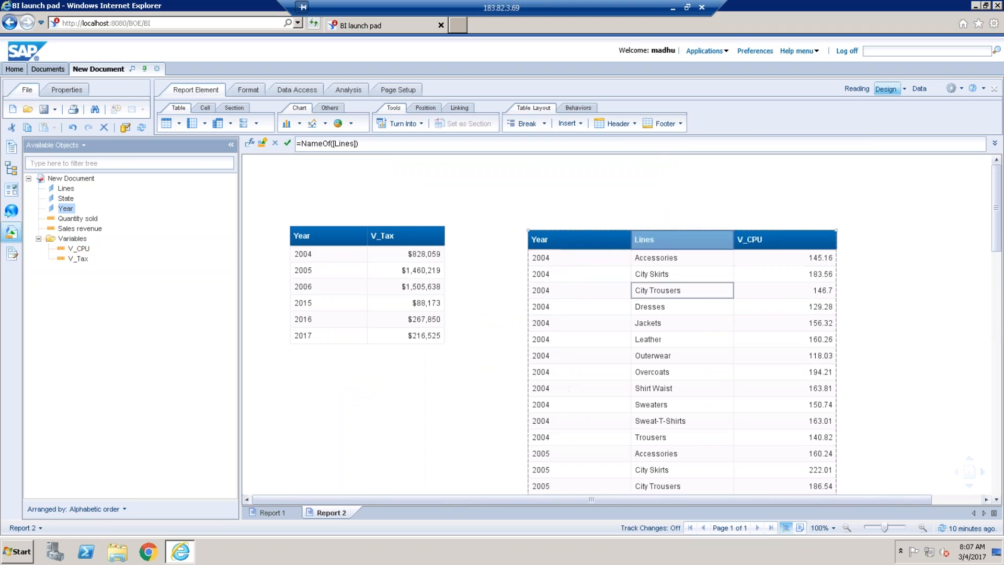
left_click(813, 258)
left_click_drag(999, 241, 998, 257)
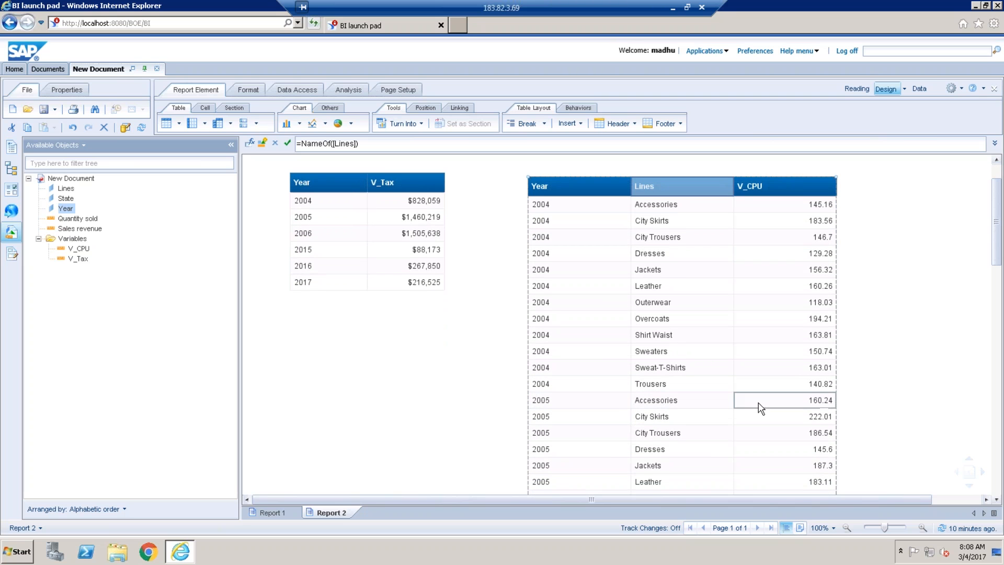
mouse_move(1000, 243)
left_mouse_down()
mouse_move(1001, 439)
mouse_move(998, 231)
left_mouse_up()
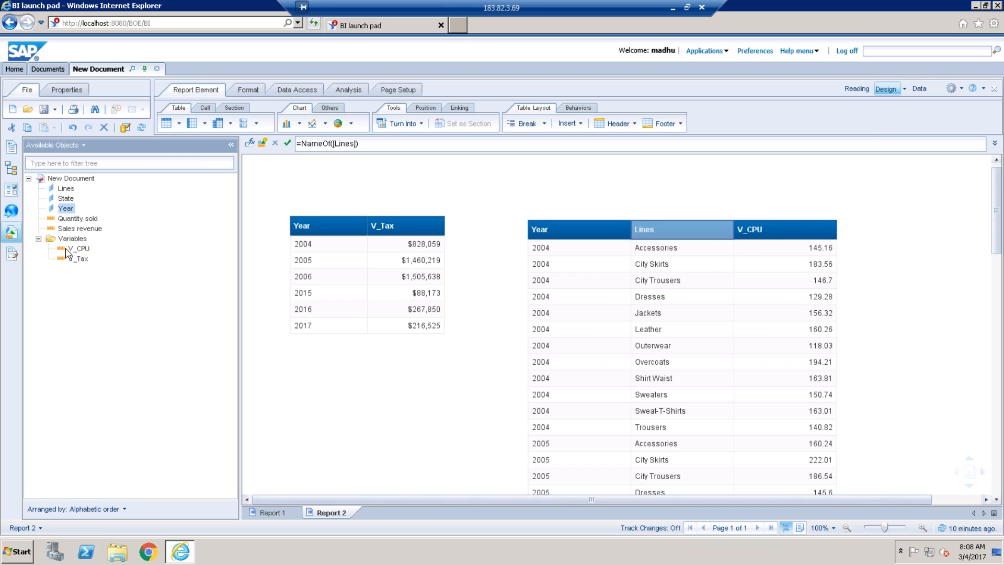
mouse_move(66, 253)
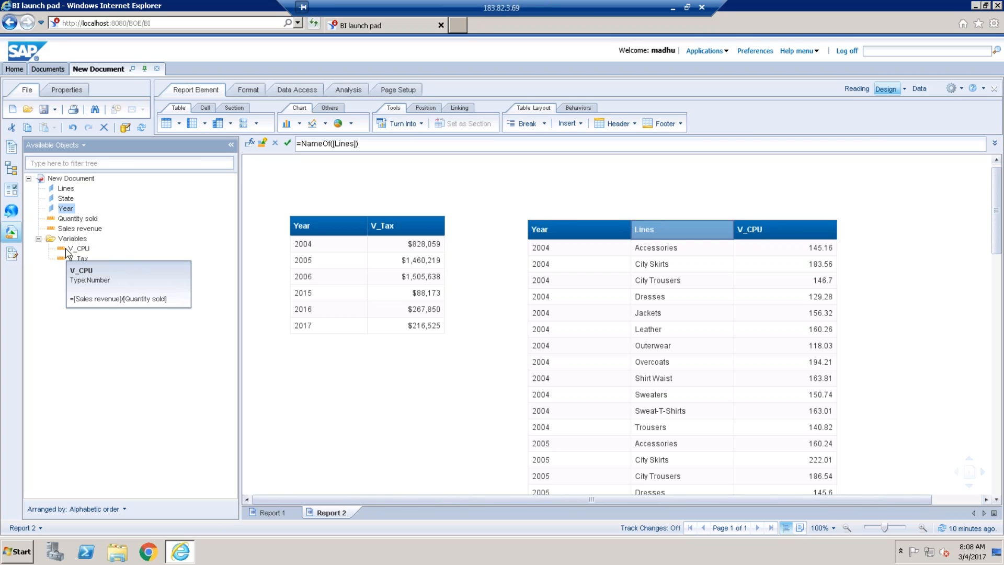
left_click(38, 238)
left_click(38, 239)
Save the document as "Sales Report with Formula's" in the public folder 1_Fbe17 and close it
left_click(55, 109)
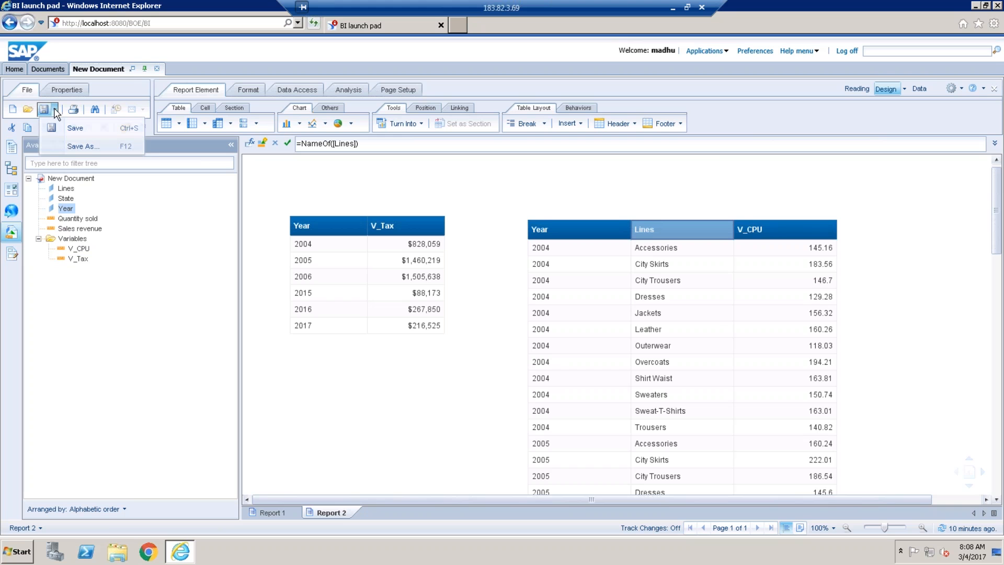
left_click(89, 148)
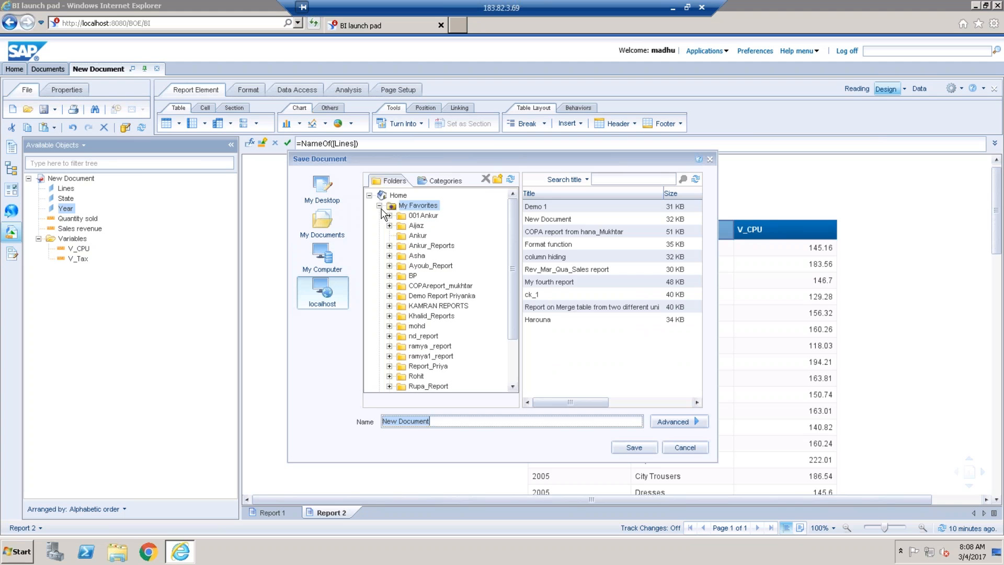
left_click(379, 206)
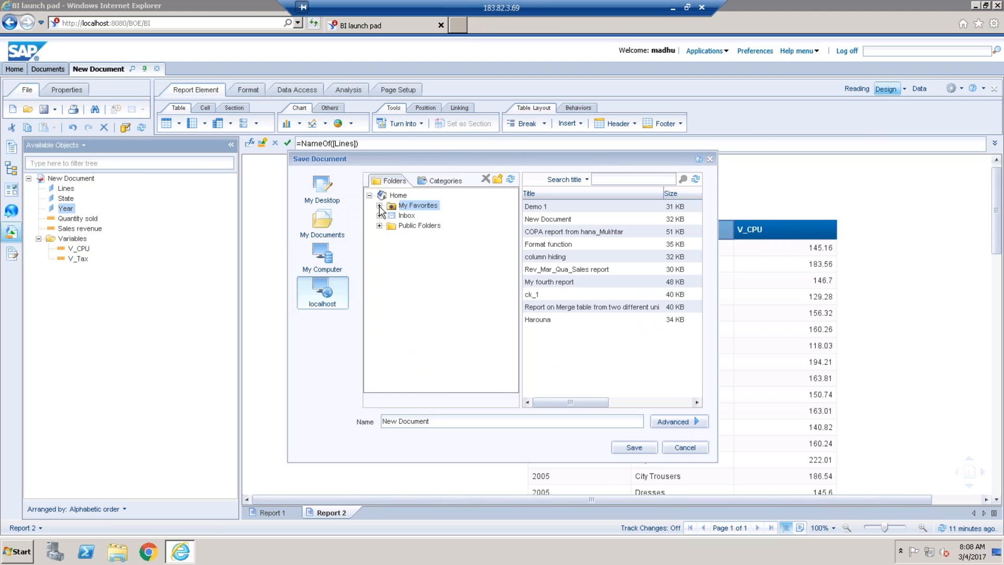
left_click(379, 226)
left_click(421, 245)
triple_click(448, 422)
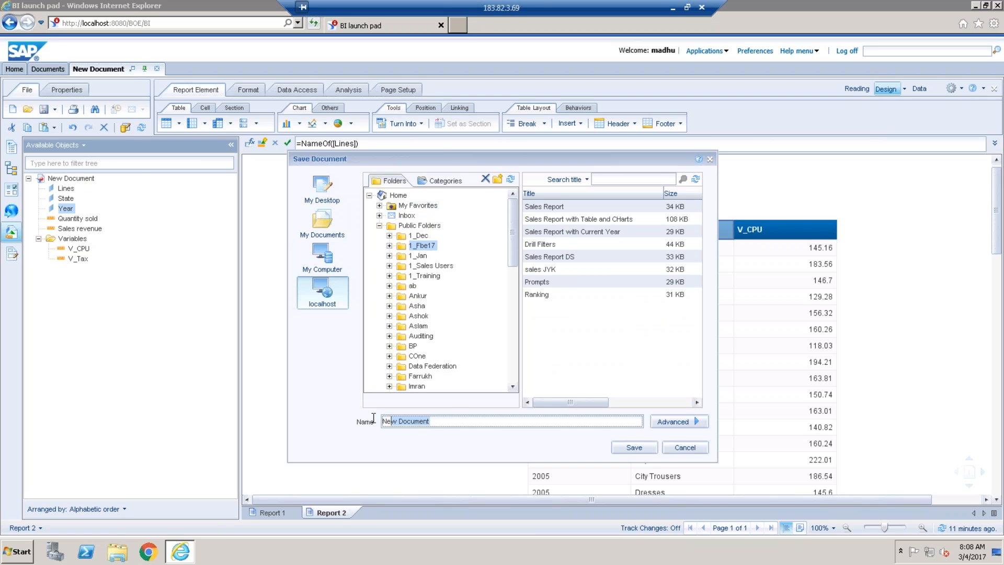
type("Sales Report with Formula")
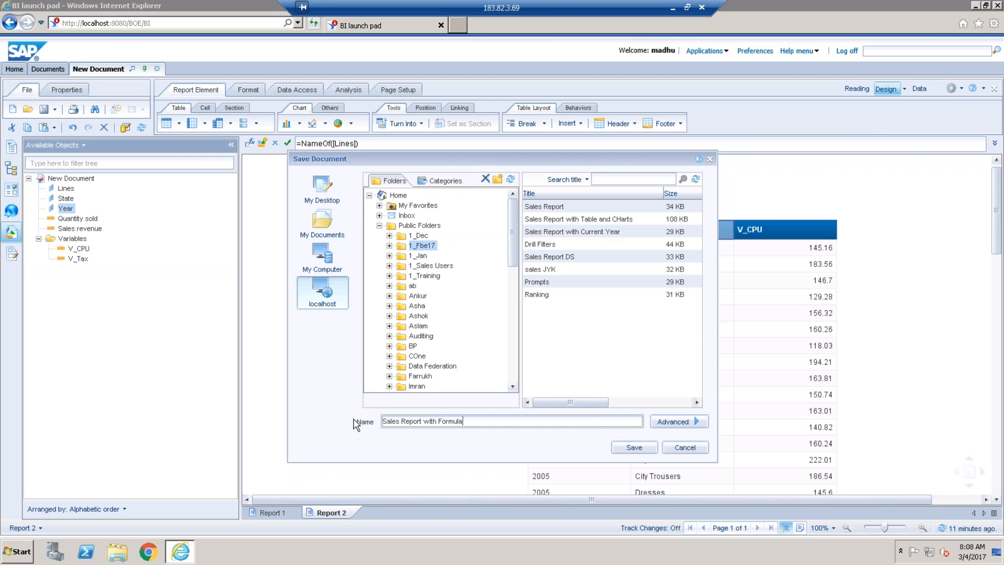
type("'s")
left_click(634, 447)
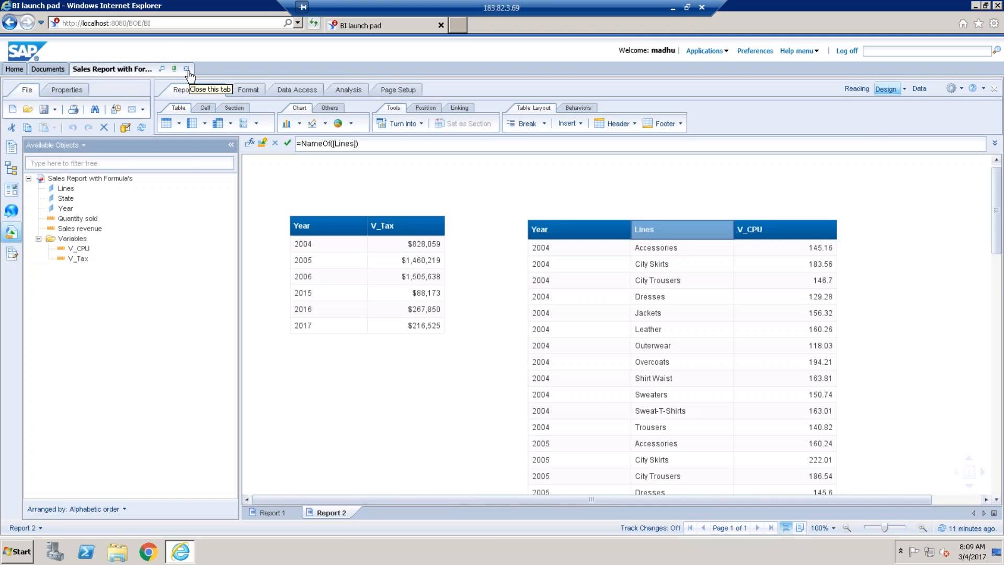
left_click(187, 69)
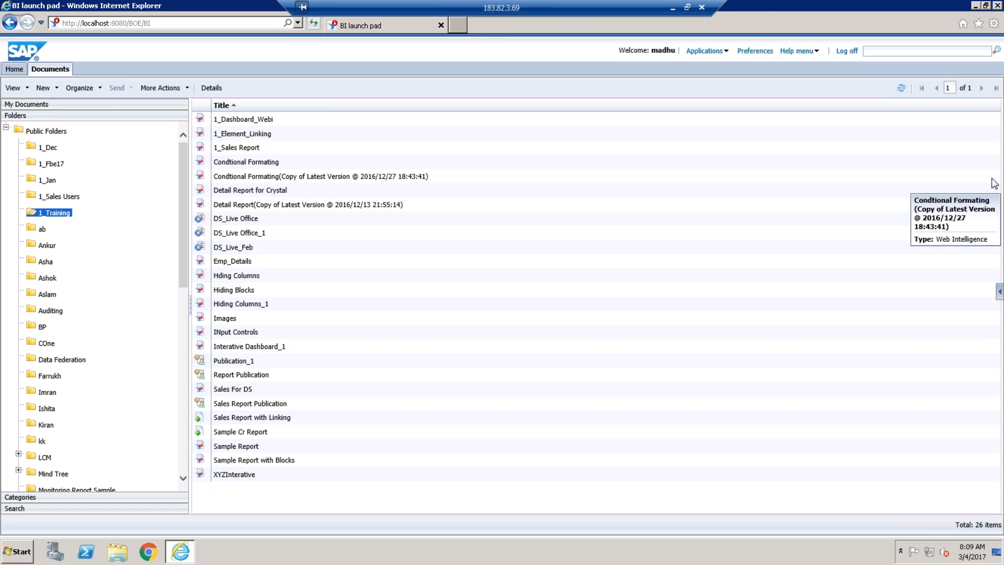
Switch to Paint and write "Monday@7:30 AM IST --" in a text box about 747 × 258 px in the canvas's upper middle
left_click(673, 8)
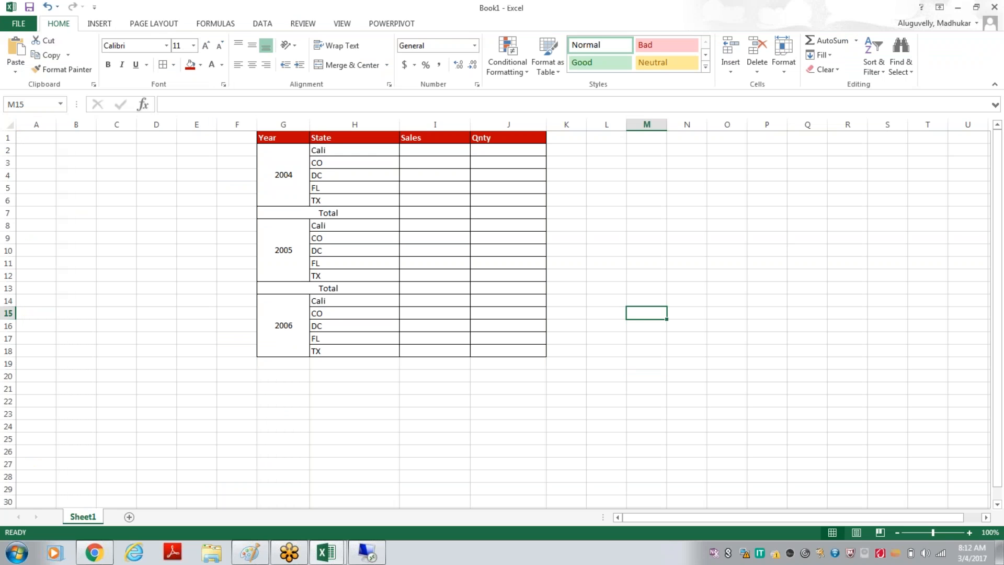
left_click(250, 552)
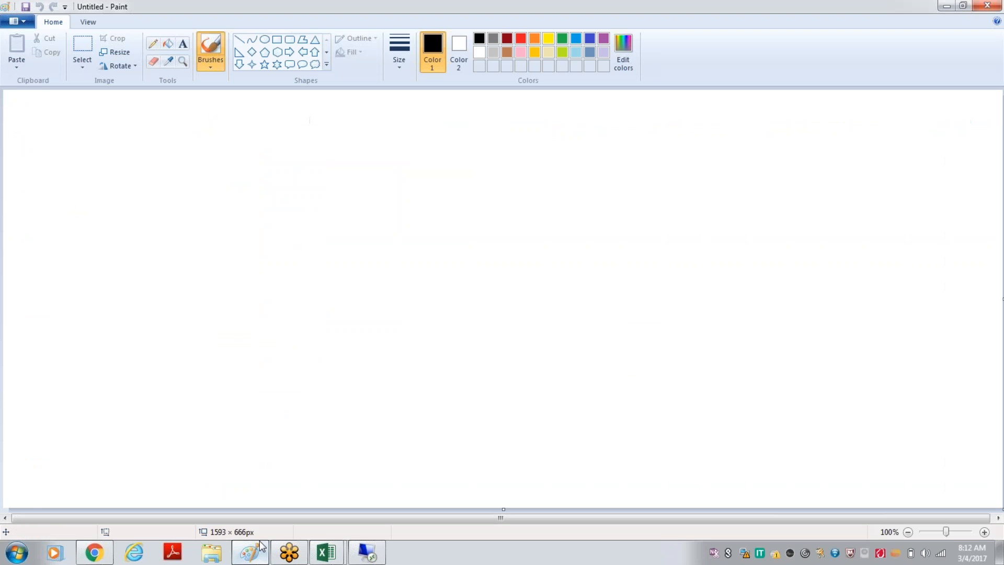
left_click(182, 43)
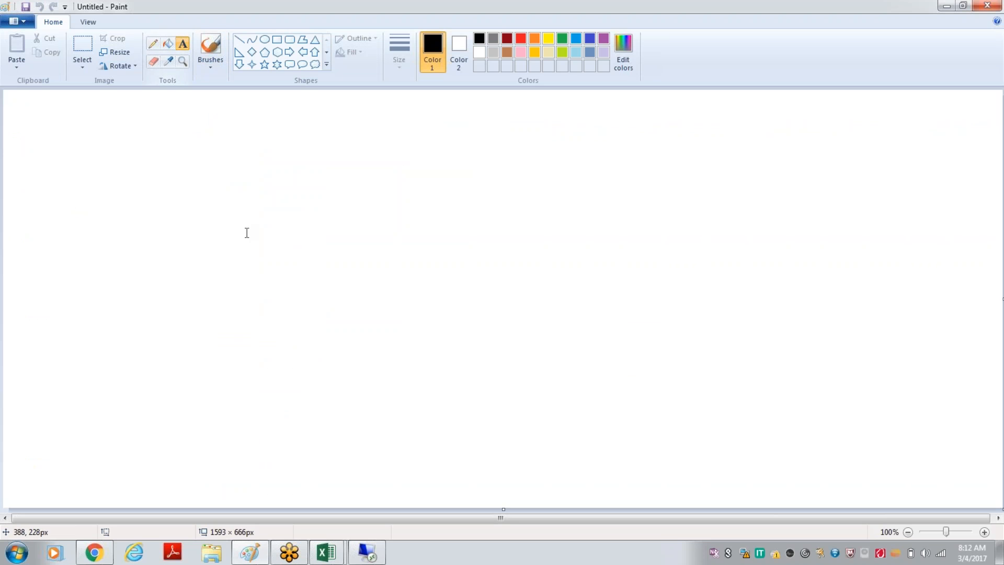
left_click_drag(203, 202, 672, 364)
type("Monday")
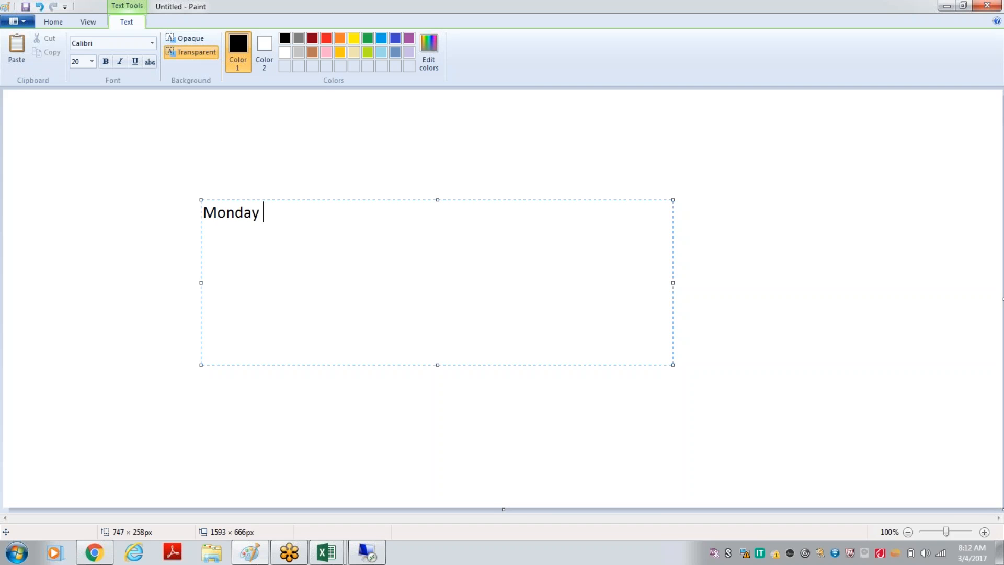
key("BackSpace")
type("@7:30 AM S")
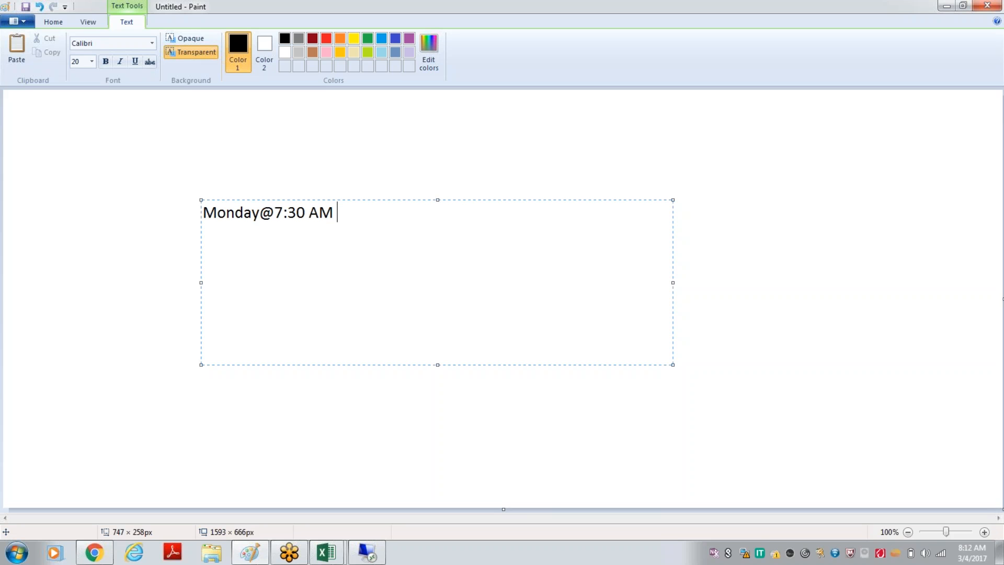
key("BackSpace")
type("IST")
type("--")
left_click(364, 555)
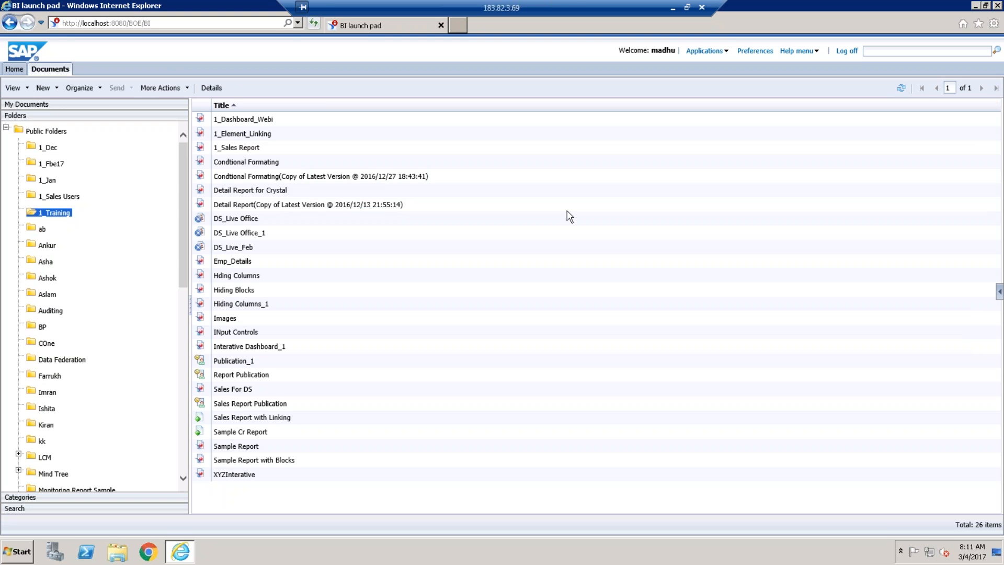
left_click(673, 9)
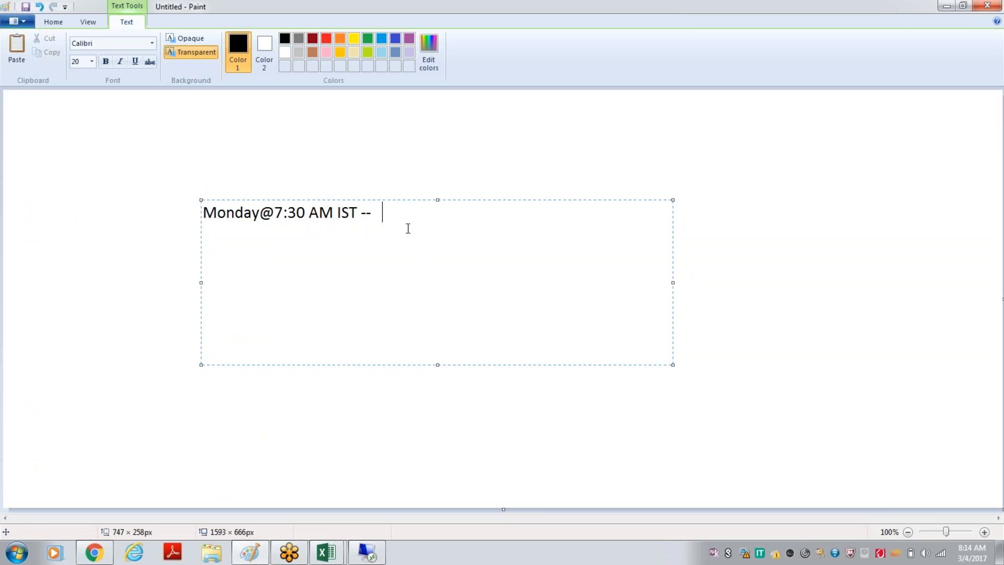
key("Return")
key("Return")
key("Return")
left_click(400, 215)
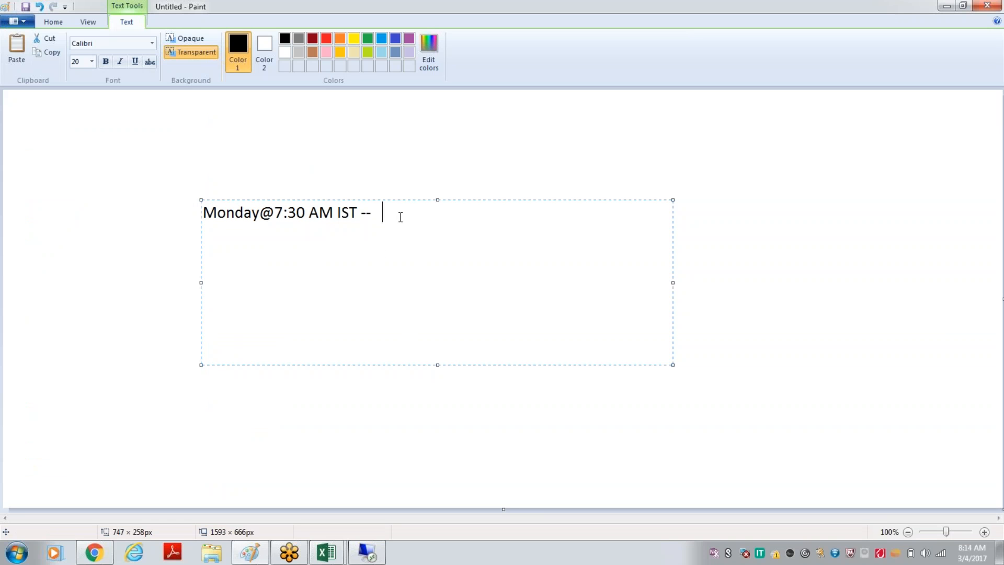